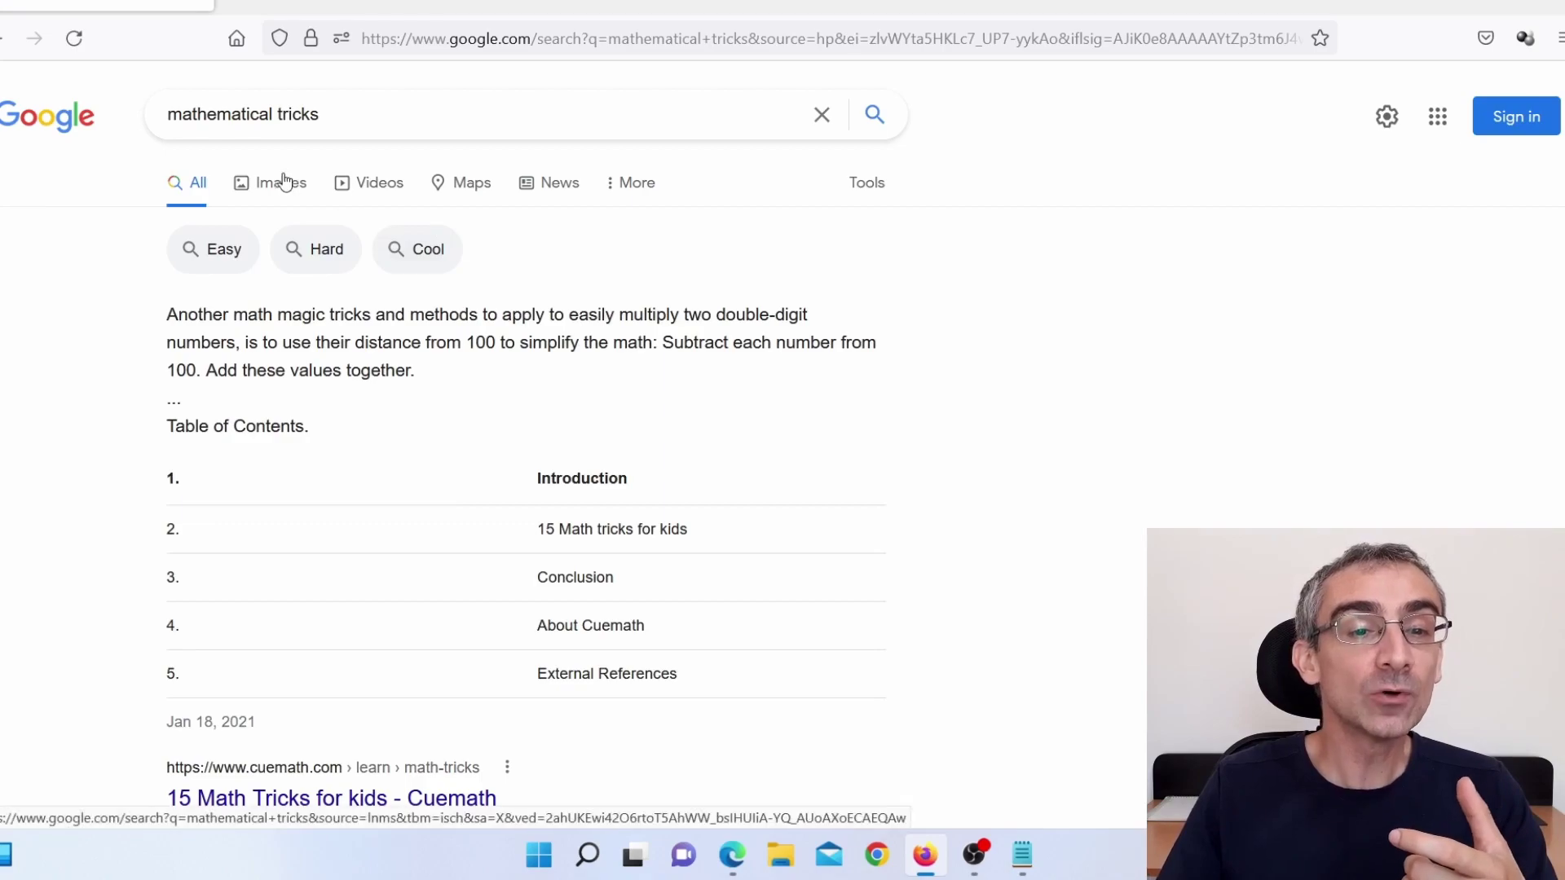
Browse the image results for "mathematical tricks" and preview the "What Goes In The Empty Square?" puzzle image
{"action": "left_click", "coordinate": [278, 183]}
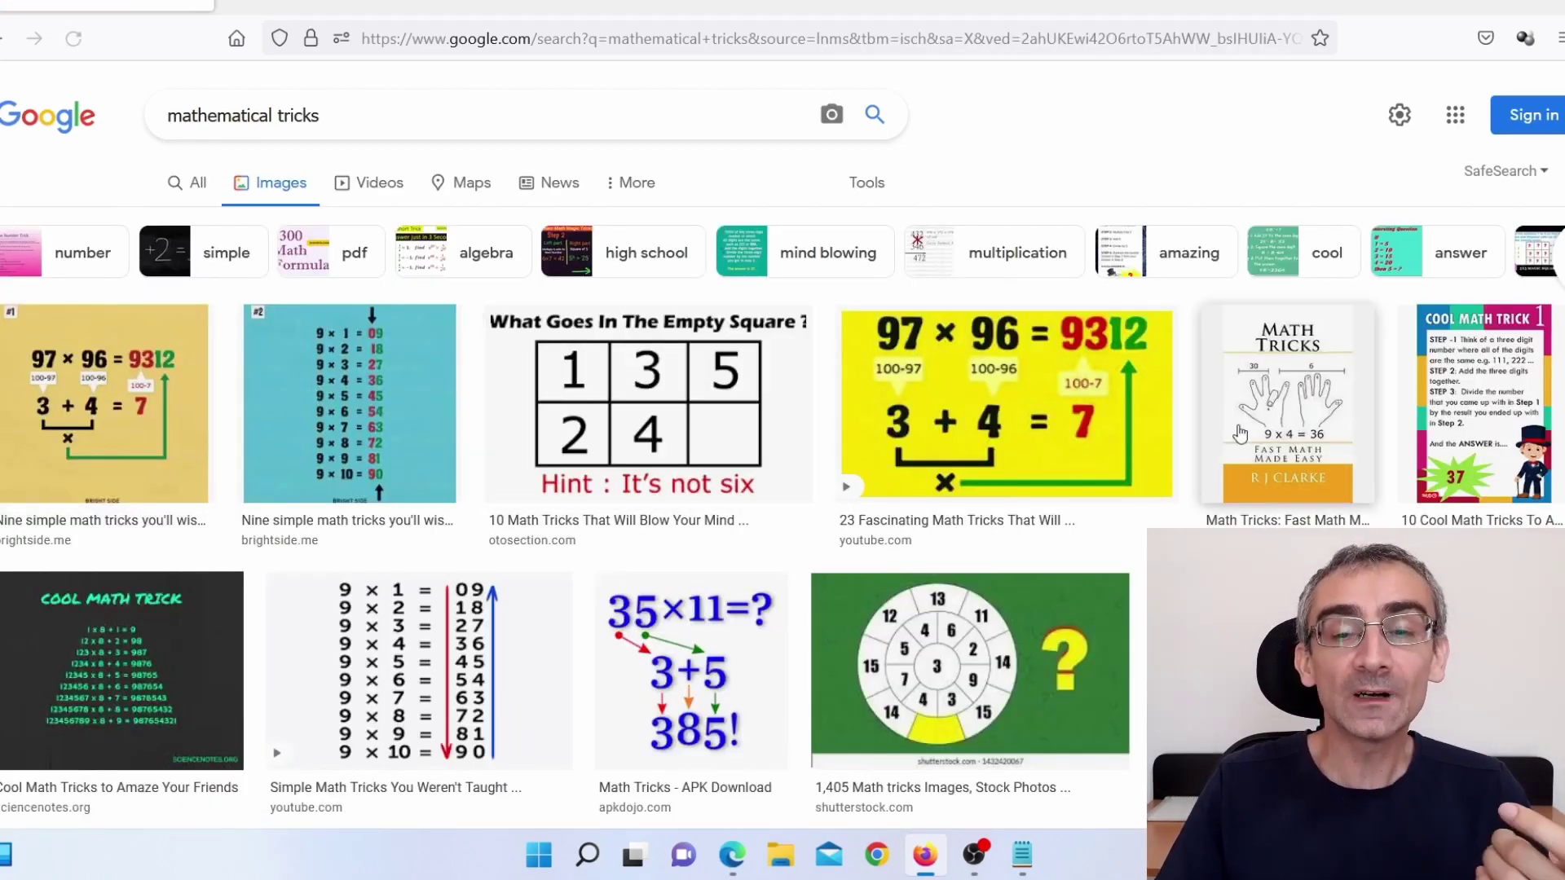
{"action": "scroll", "coordinate": [1195, 468], "scroll_direction": "down", "scroll_amount": 4}
{"action": "scroll", "coordinate": [1195, 468], "scroll_direction": "down", "scroll_amount": 10}
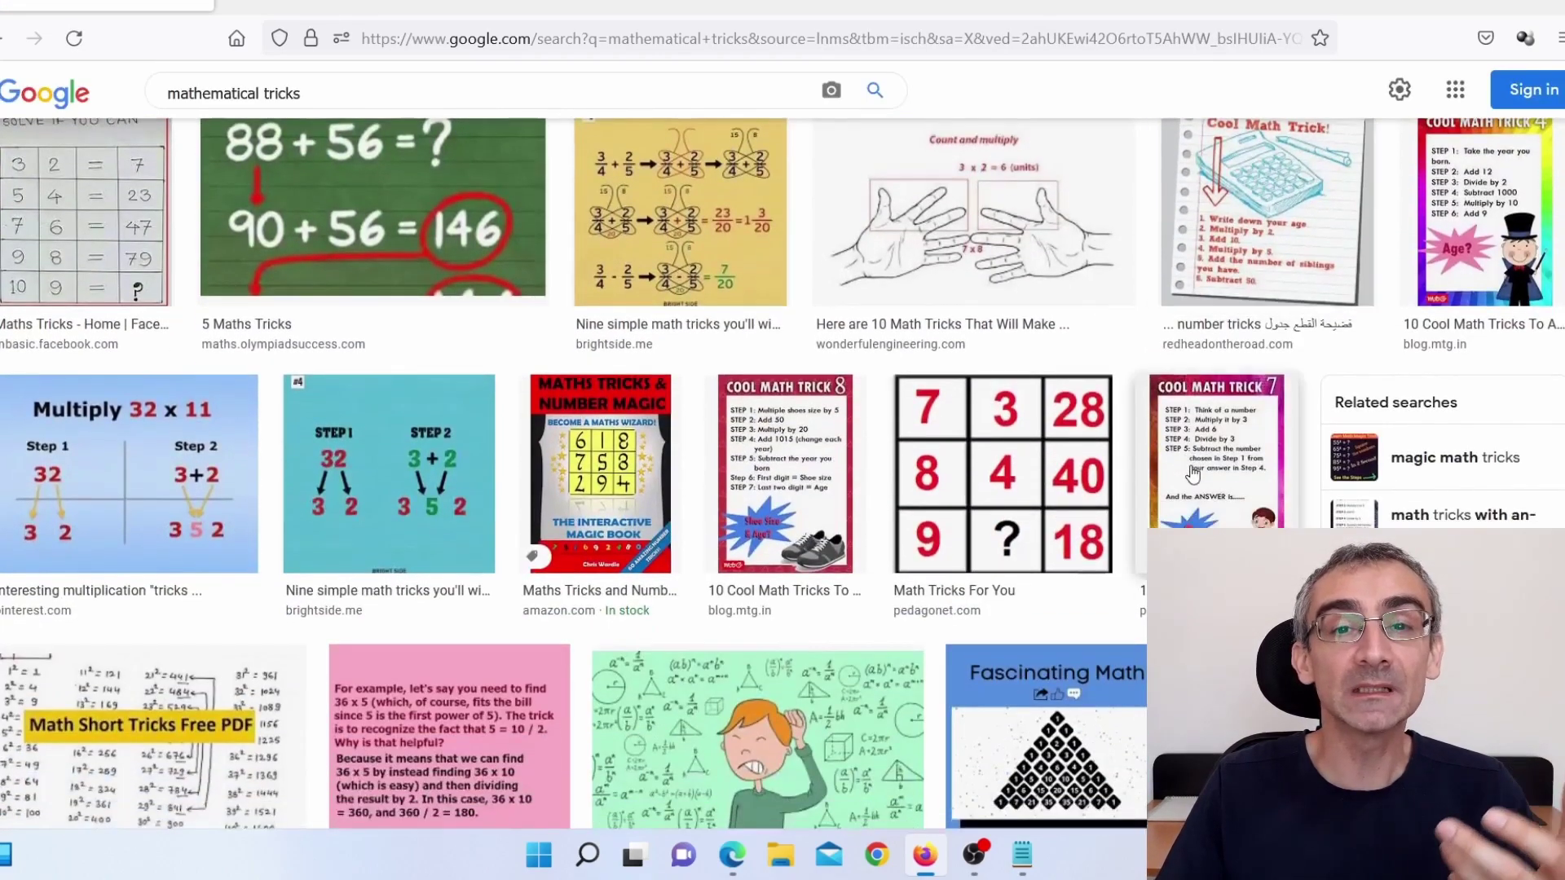
{"action": "scroll", "coordinate": [1191, 473], "scroll_direction": "up", "scroll_amount": 8}
{"action": "scroll", "coordinate": [1192, 471], "scroll_direction": "up", "scroll_amount": 6}
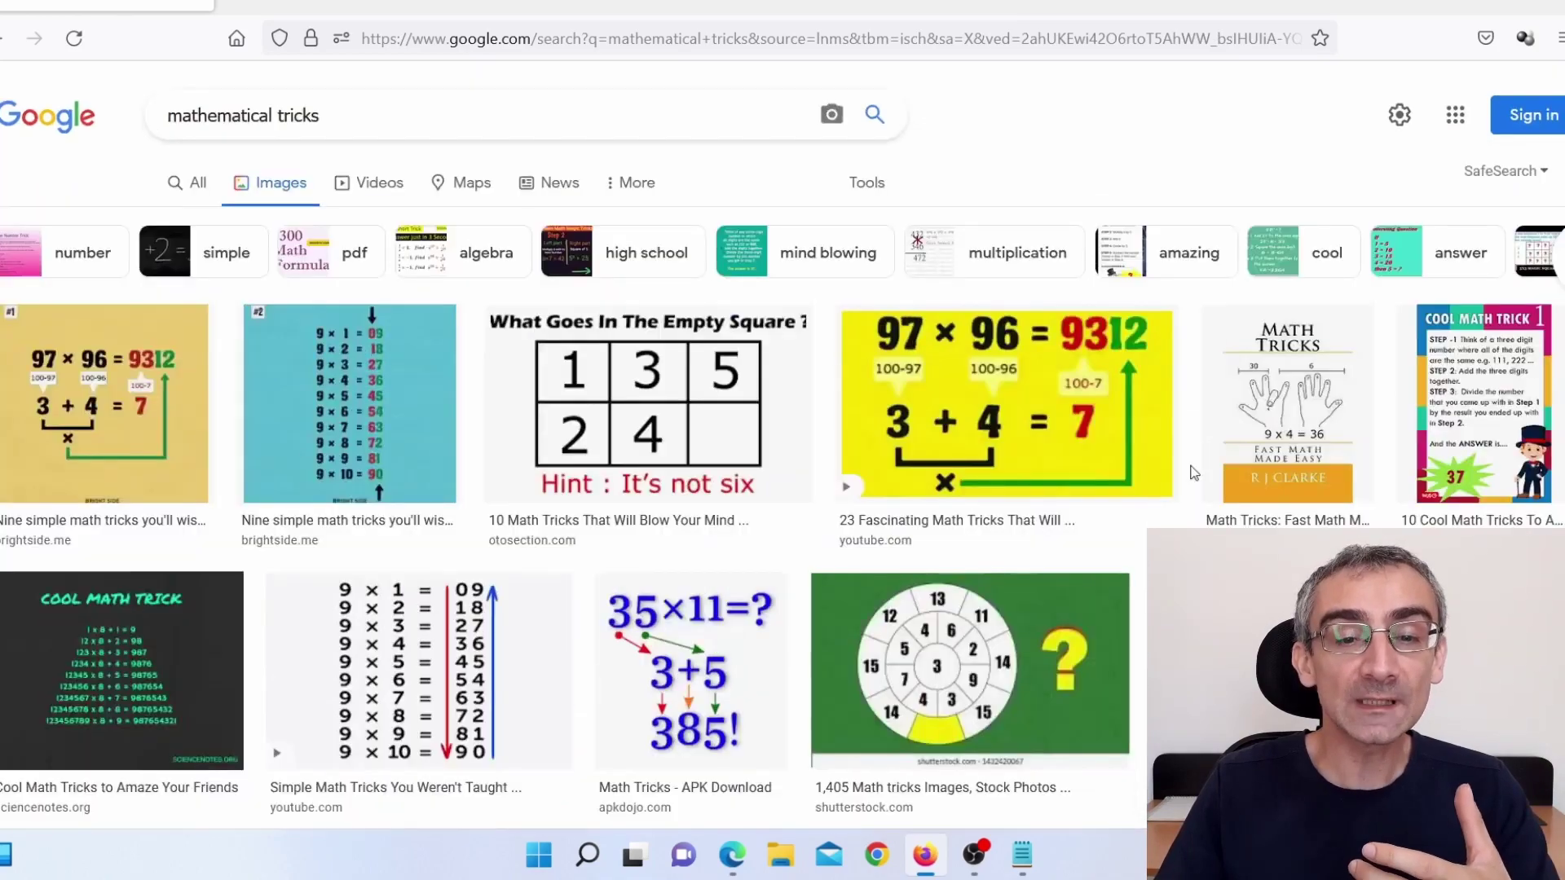
{"action": "left_click", "coordinate": [612, 430]}
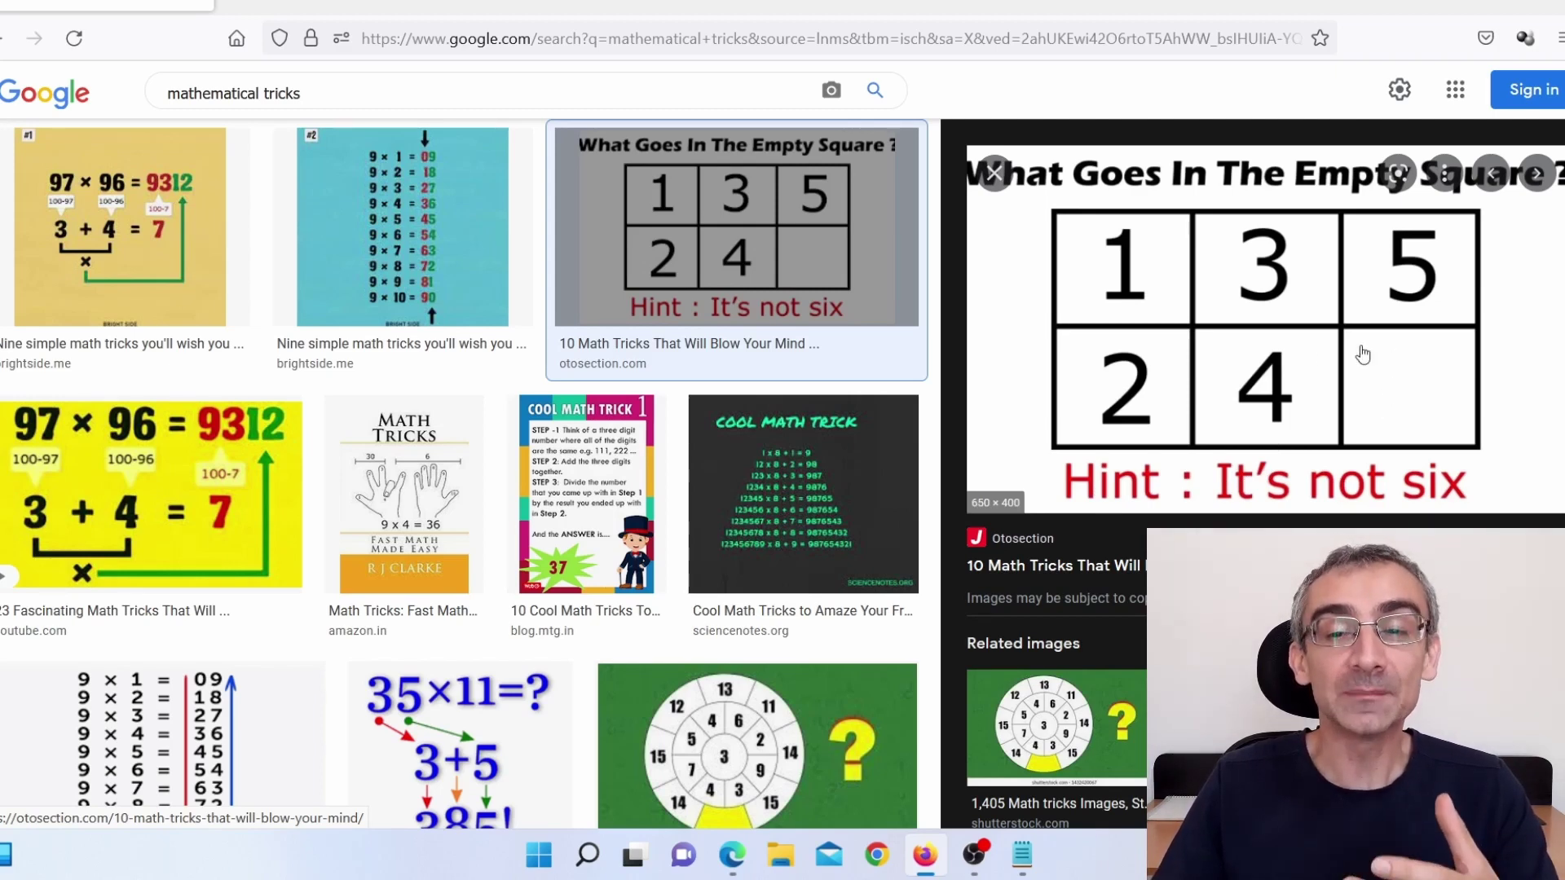
{"action": "right_click", "coordinate": [1222, 311]}
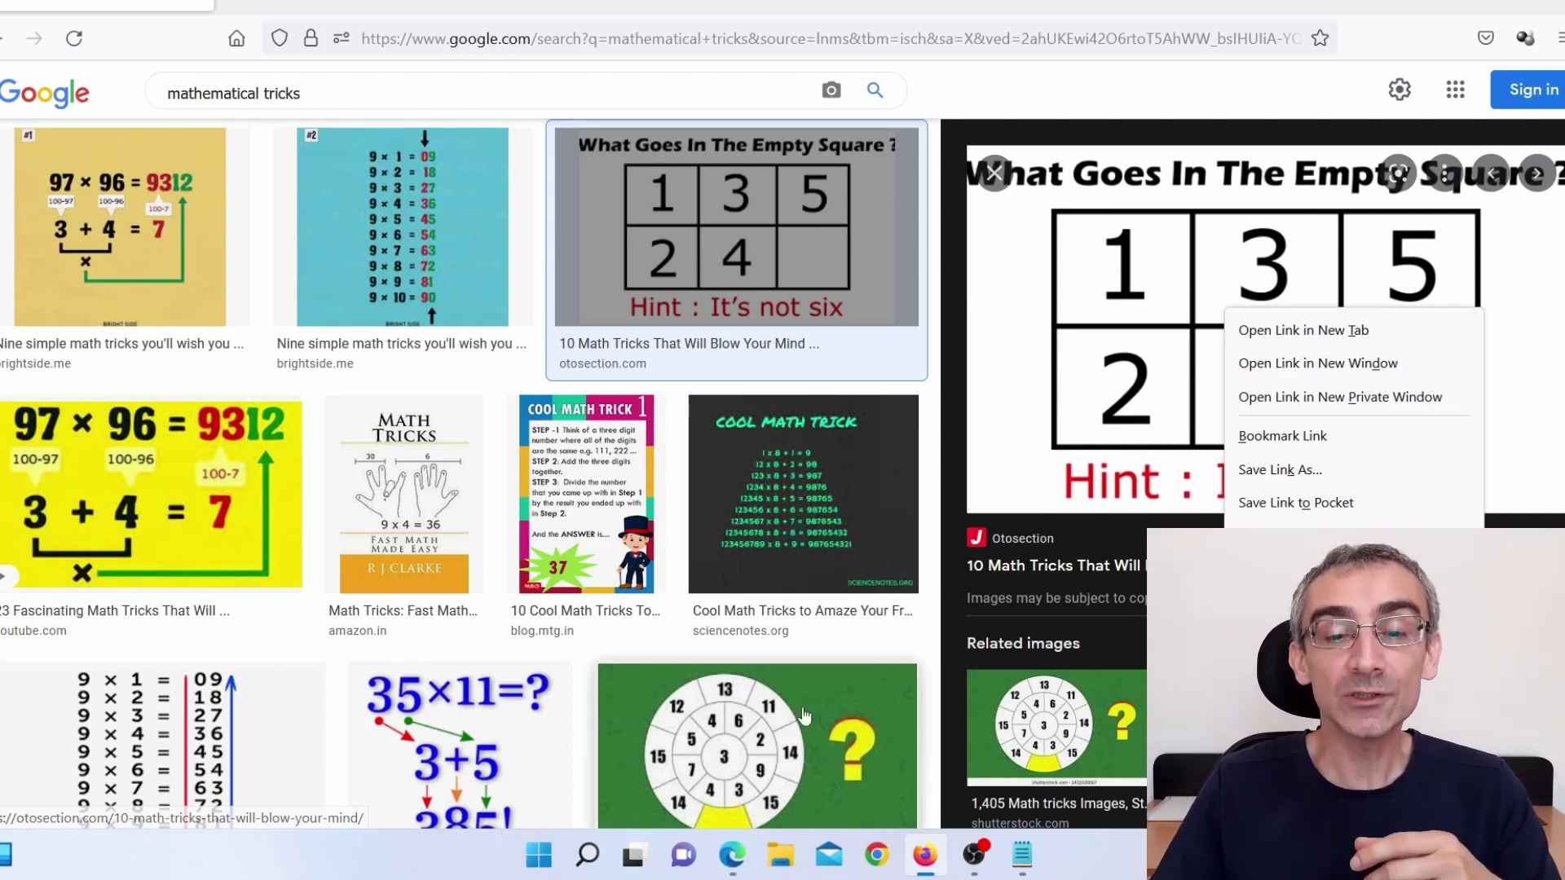
Switch to Google Sites in Edge and create a blank site with the page title "Mathematical tricks"
{"action": "left_click", "coordinate": [732, 855]}
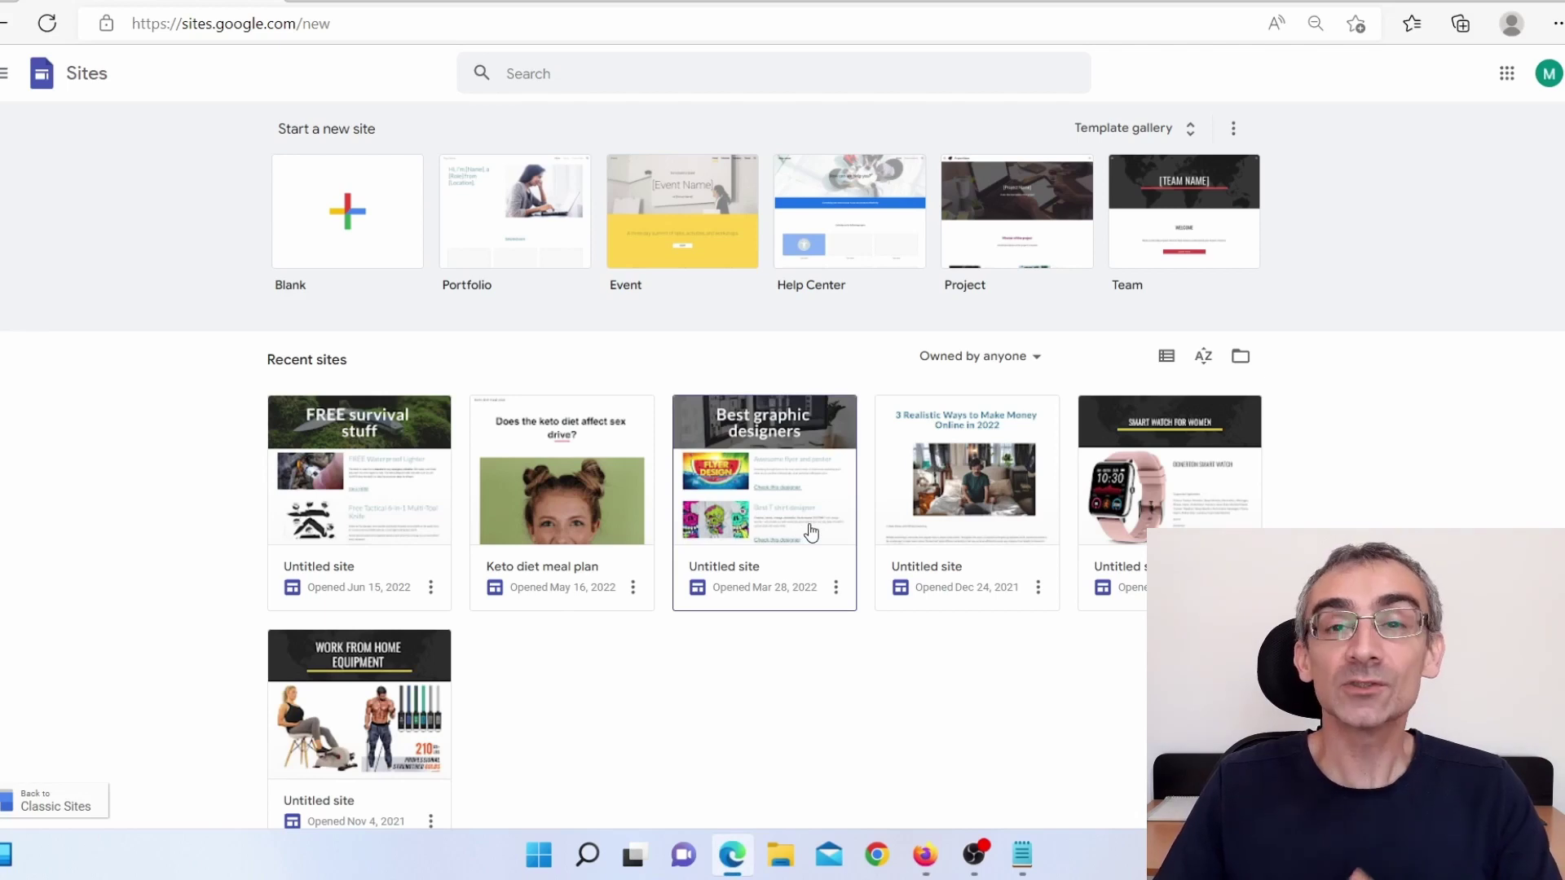
{"action": "left_click", "coordinate": [336, 220]}
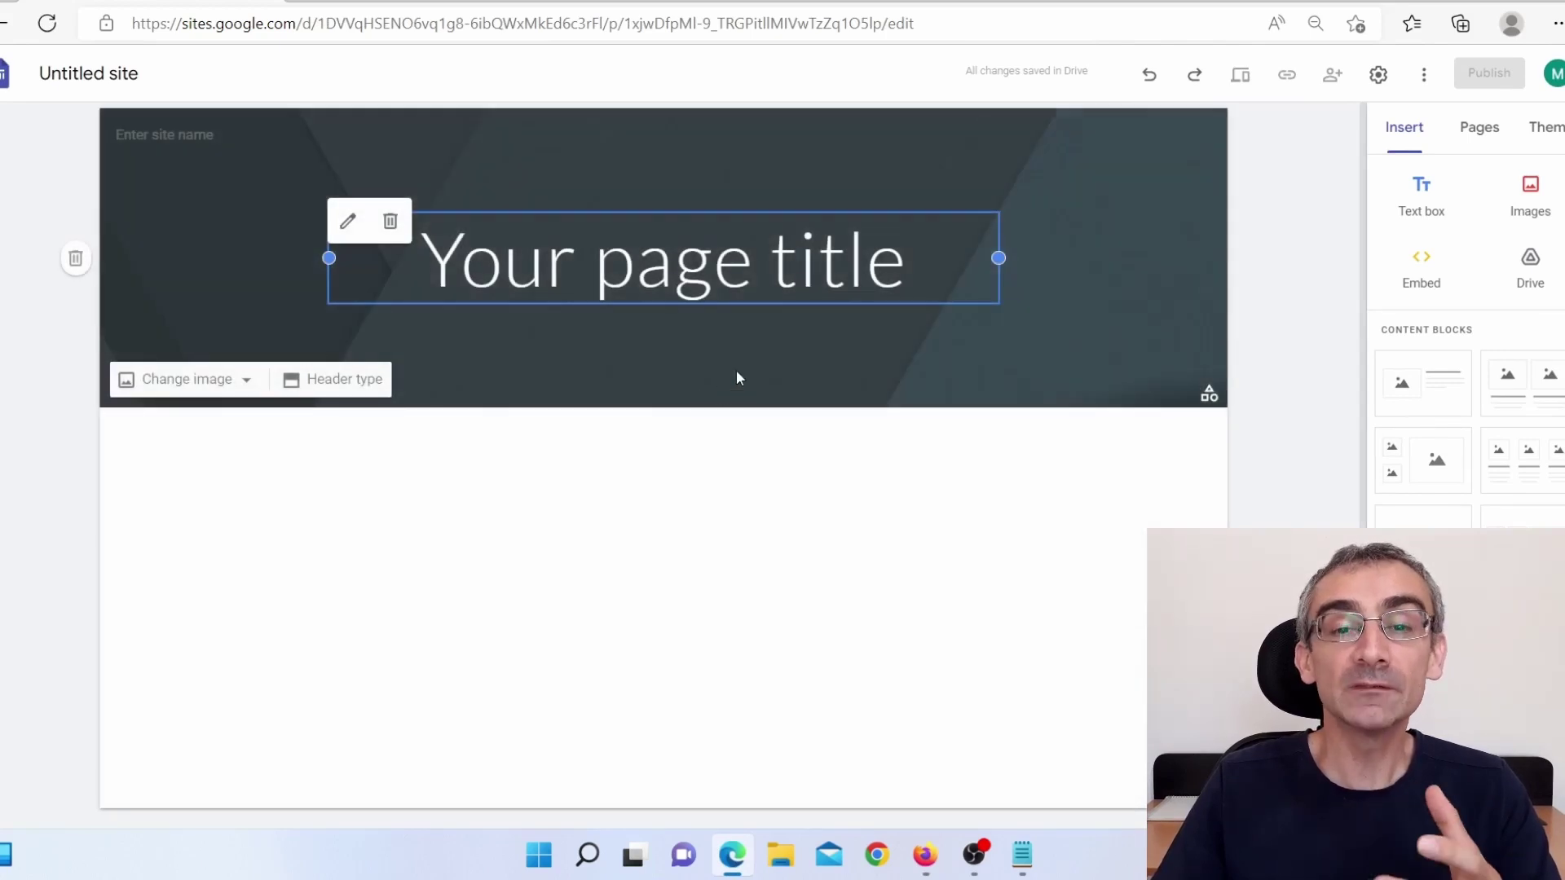
{"action": "left_click", "coordinate": [918, 272]}
{"action": "left_click_drag", "start_coordinate": [918, 271], "coordinate": [462, 277]}
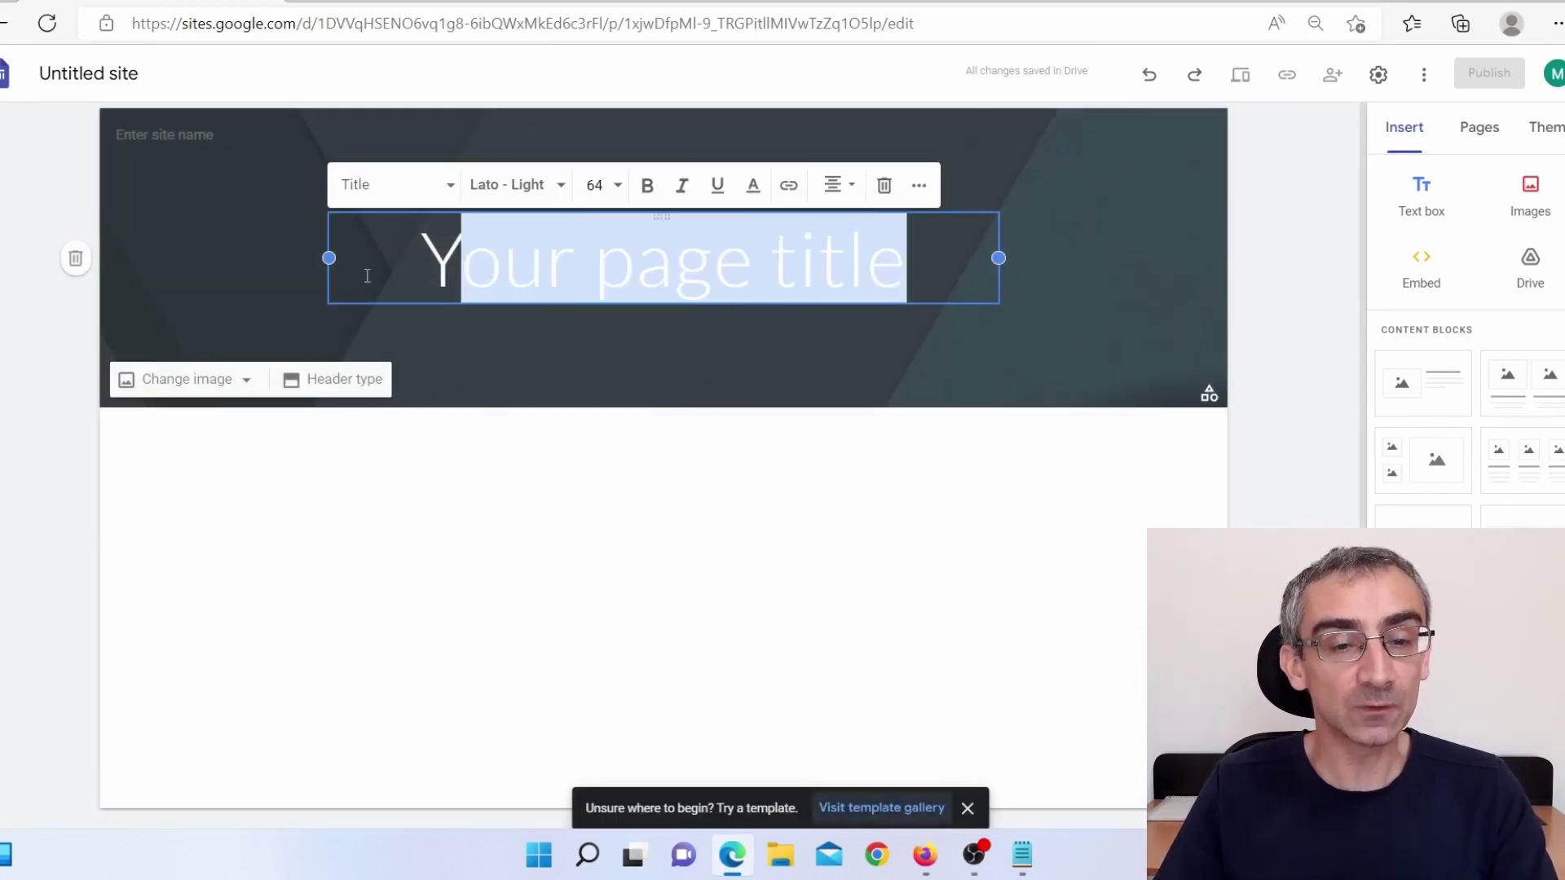
{"action": "key", "text": "BackSpace"}
{"action": "key", "text": "BackSpace"}
{"action": "type", "text": "mathematical tricks"}
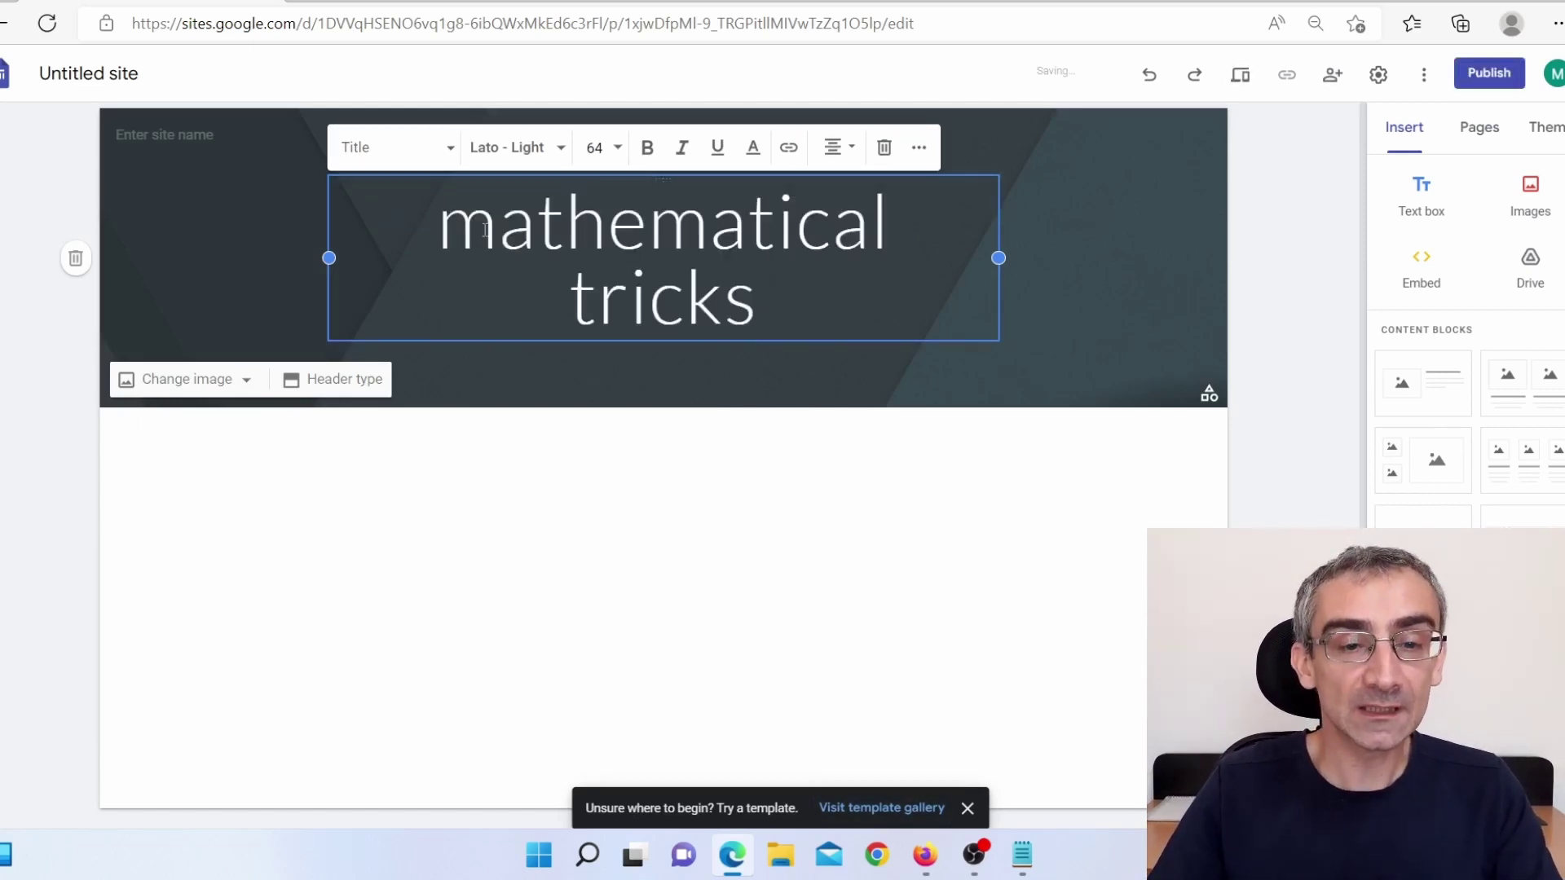
{"action": "left_click_drag", "start_coordinate": [499, 232], "coordinate": [428, 237]}
{"action": "type", "text": "M"}
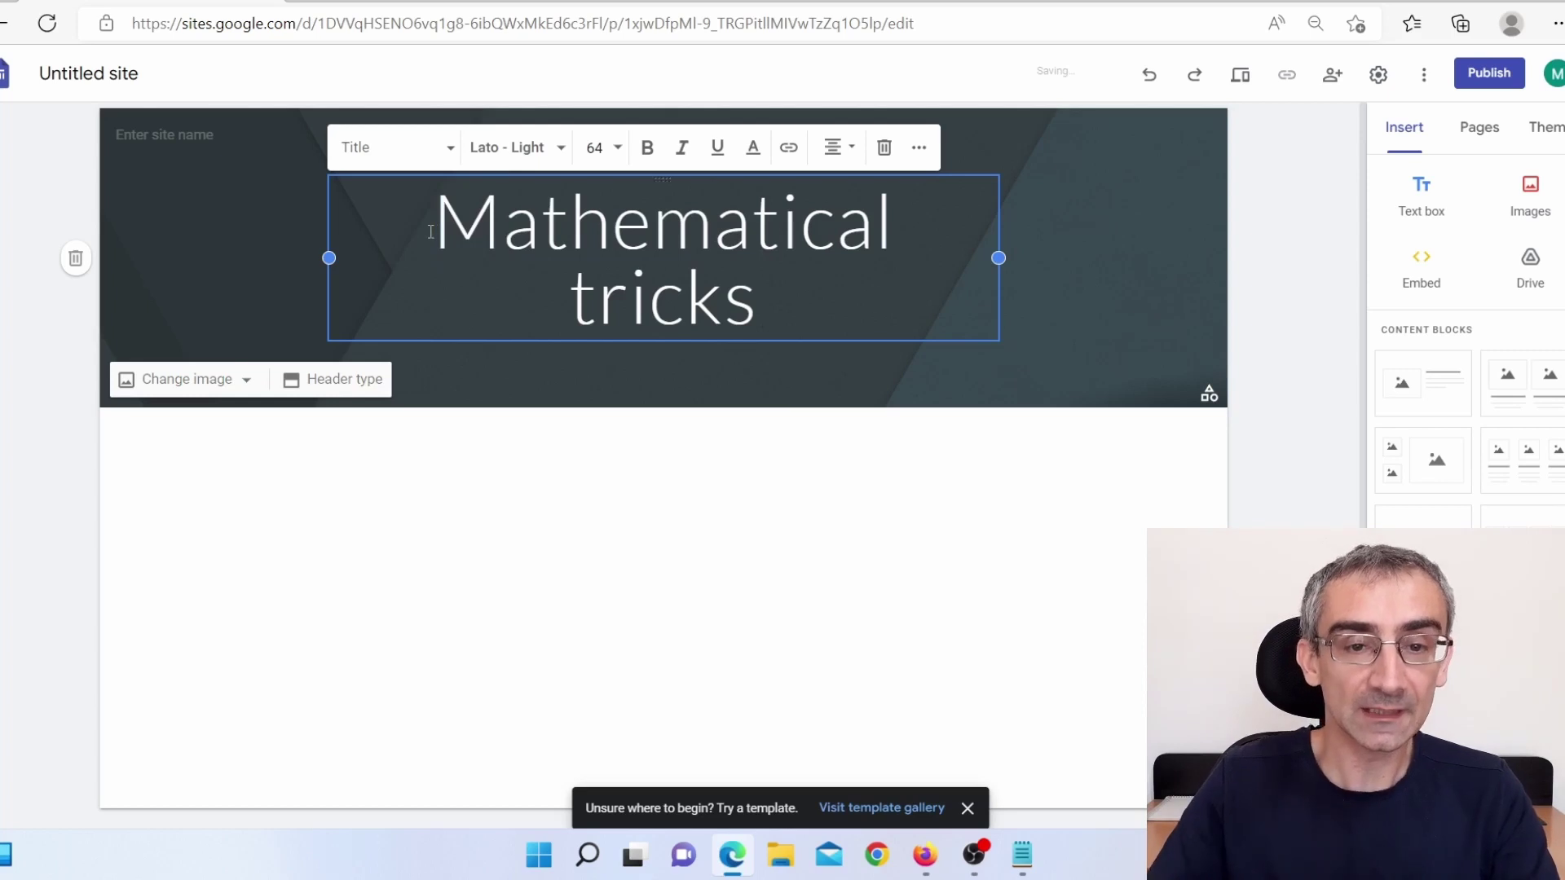
Make the whole page title in the header bold
{"action": "left_click_drag", "start_coordinate": [779, 282], "coordinate": [467, 221]}
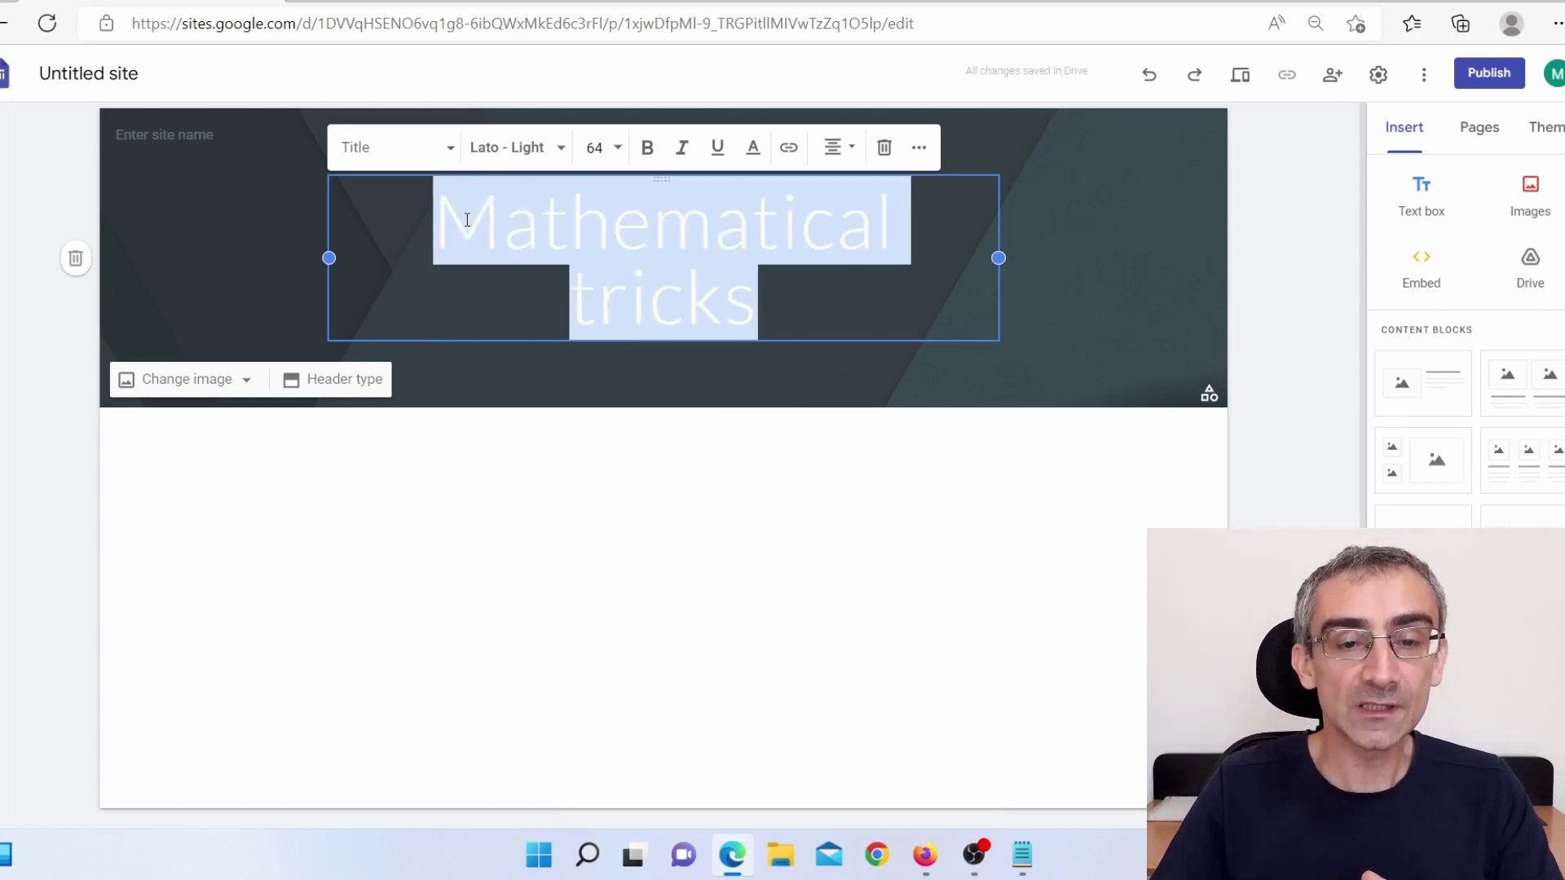
{"action": "left_click", "coordinate": [646, 147]}
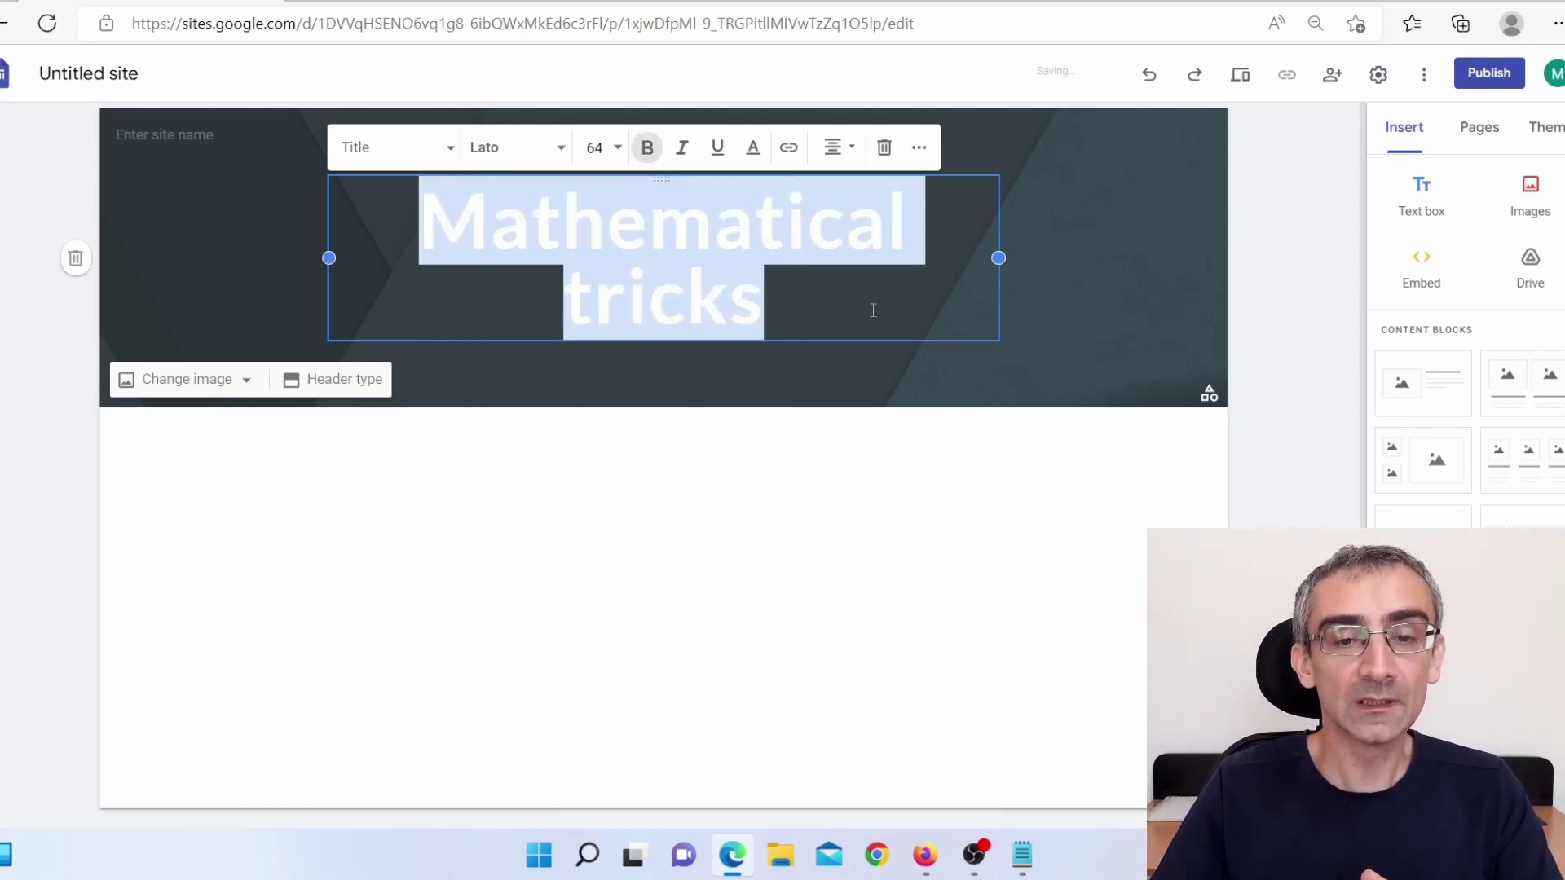
{"action": "left_click", "coordinate": [877, 308]}
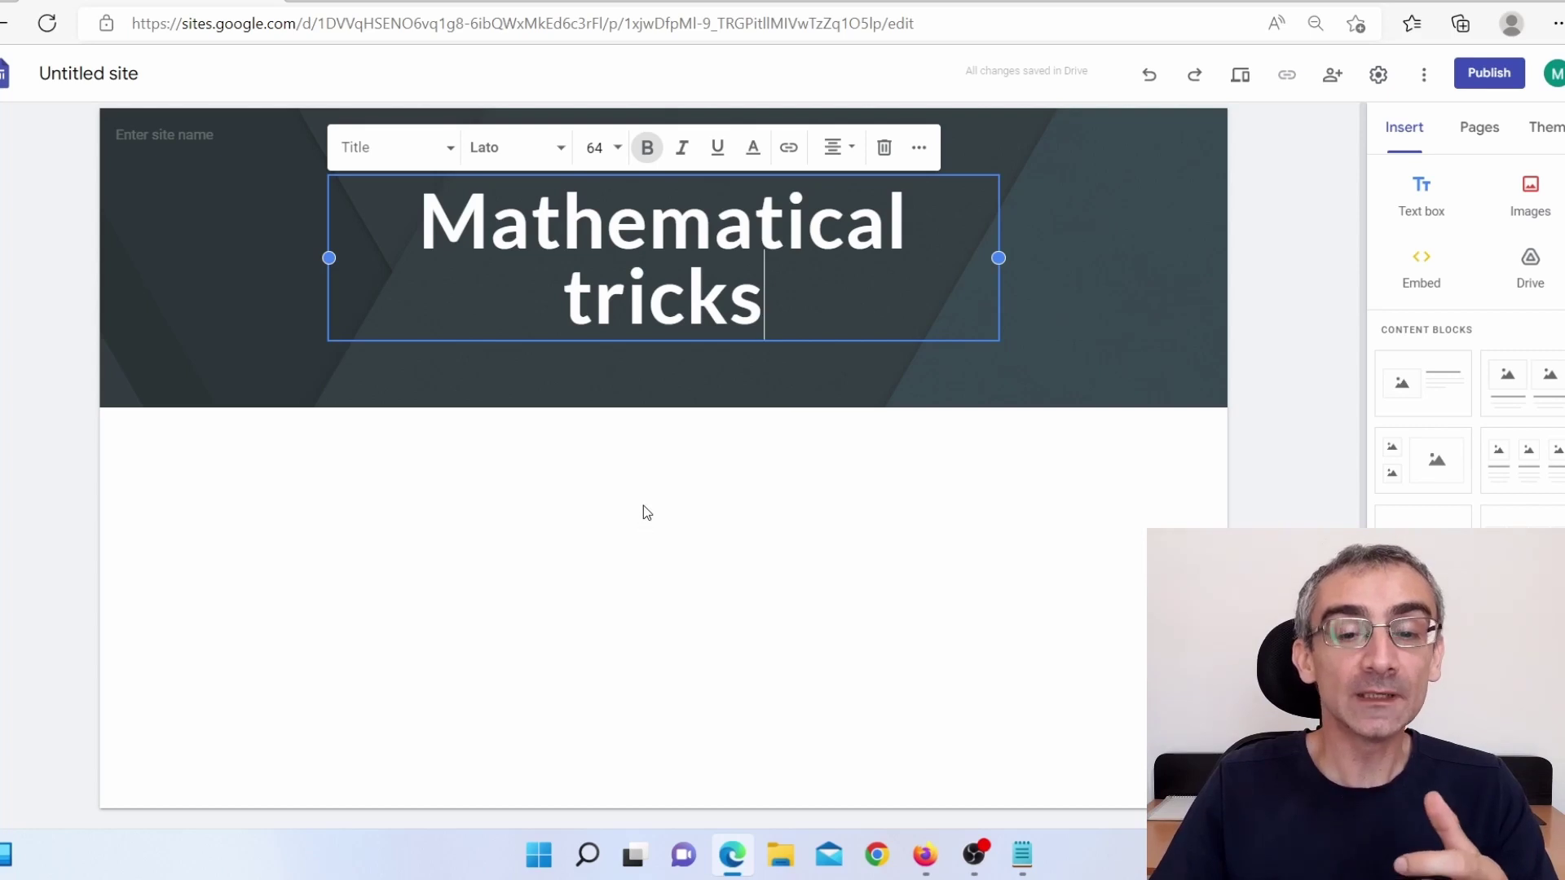
{"action": "left_click", "coordinate": [642, 503]}
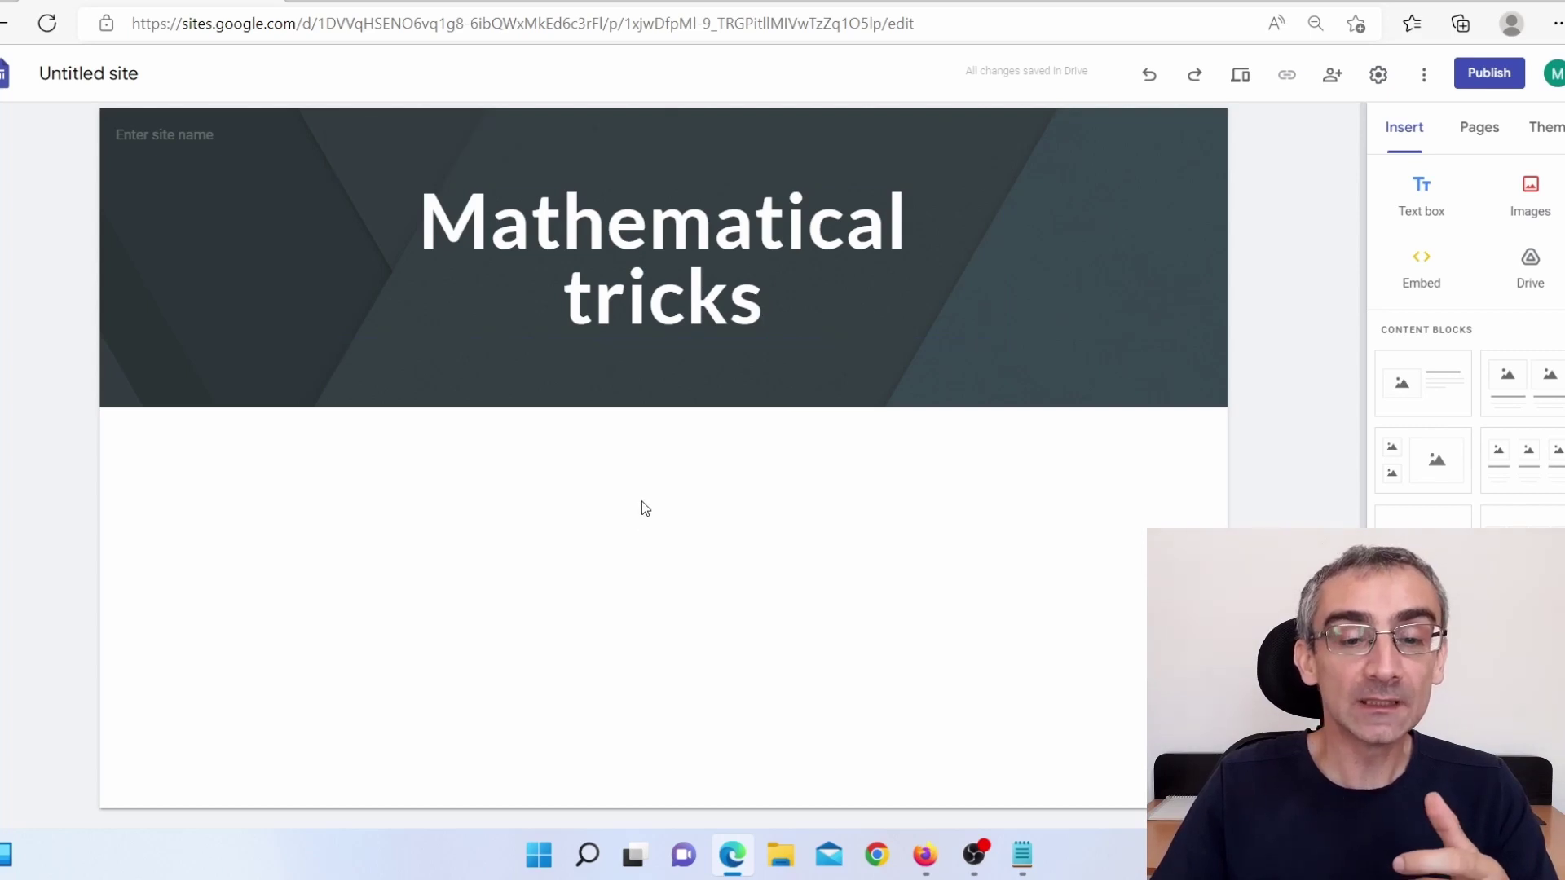
Upload the maxresdefault image from the Desktop below the header and enlarge it, centred on the page
{"action": "left_click", "coordinate": [1530, 200]}
{"action": "left_click", "coordinate": [1524, 251]}
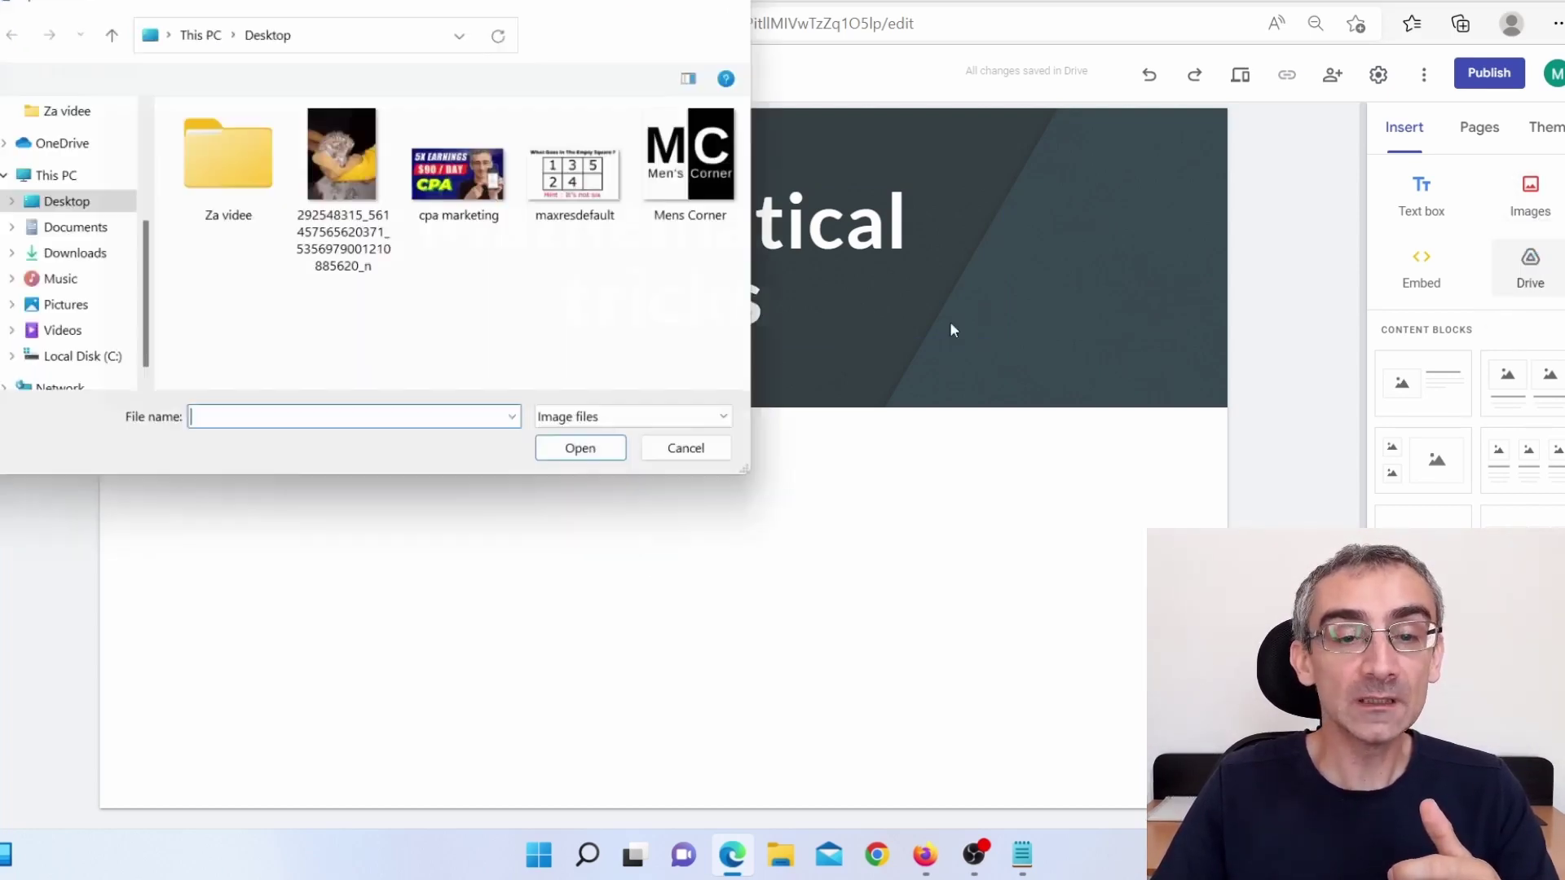
{"action": "left_click", "coordinate": [613, 169]}
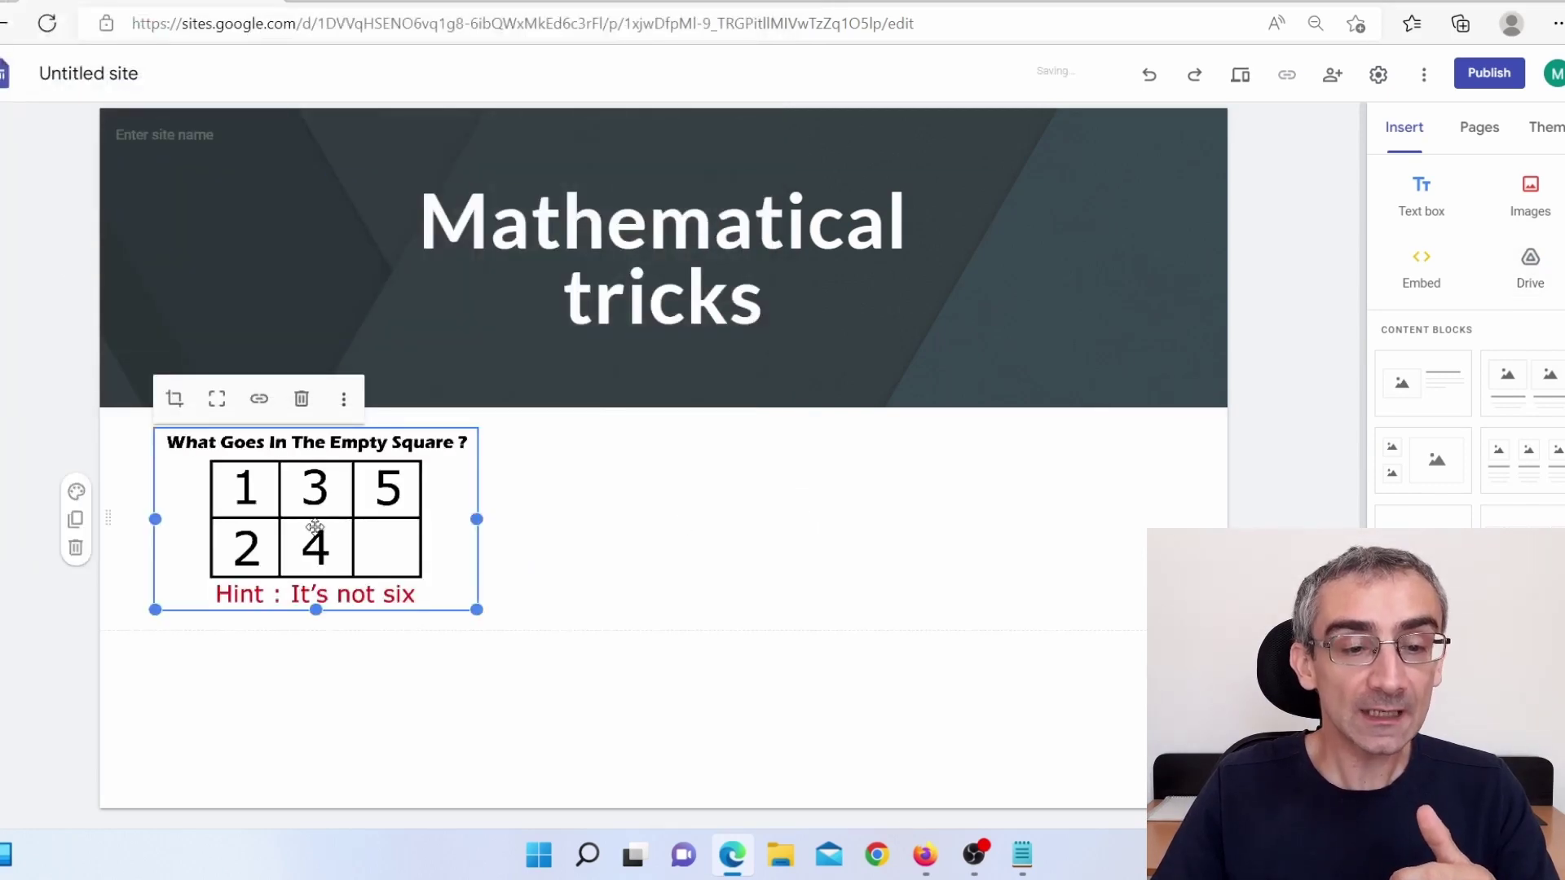
{"action": "left_click_drag", "start_coordinate": [477, 610], "coordinate": [905, 684]}
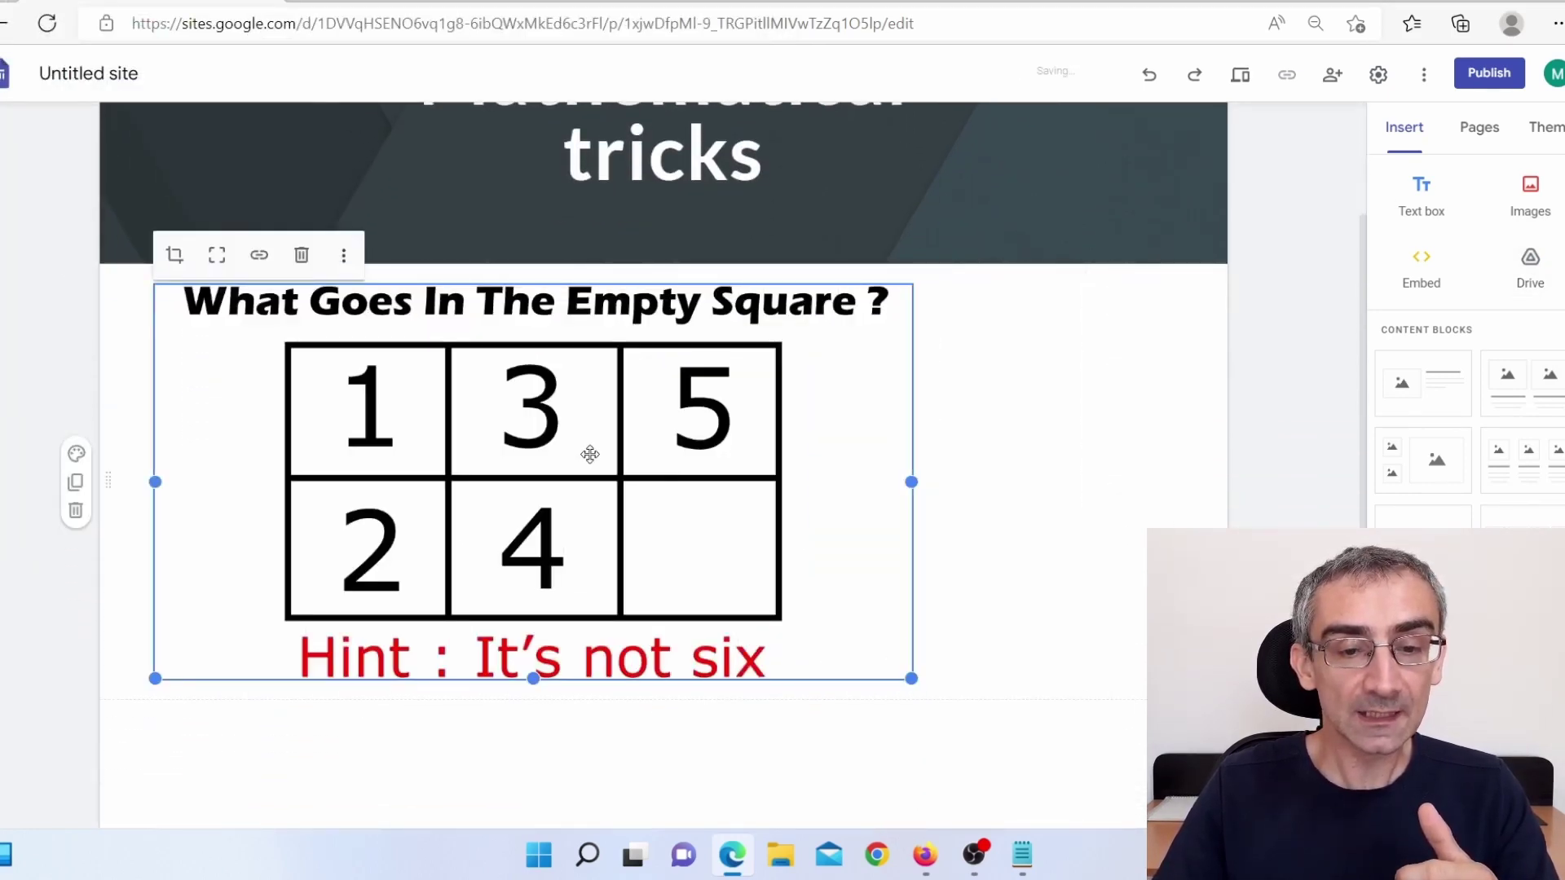
{"action": "left_click_drag", "start_coordinate": [590, 454], "coordinate": [634, 463]}
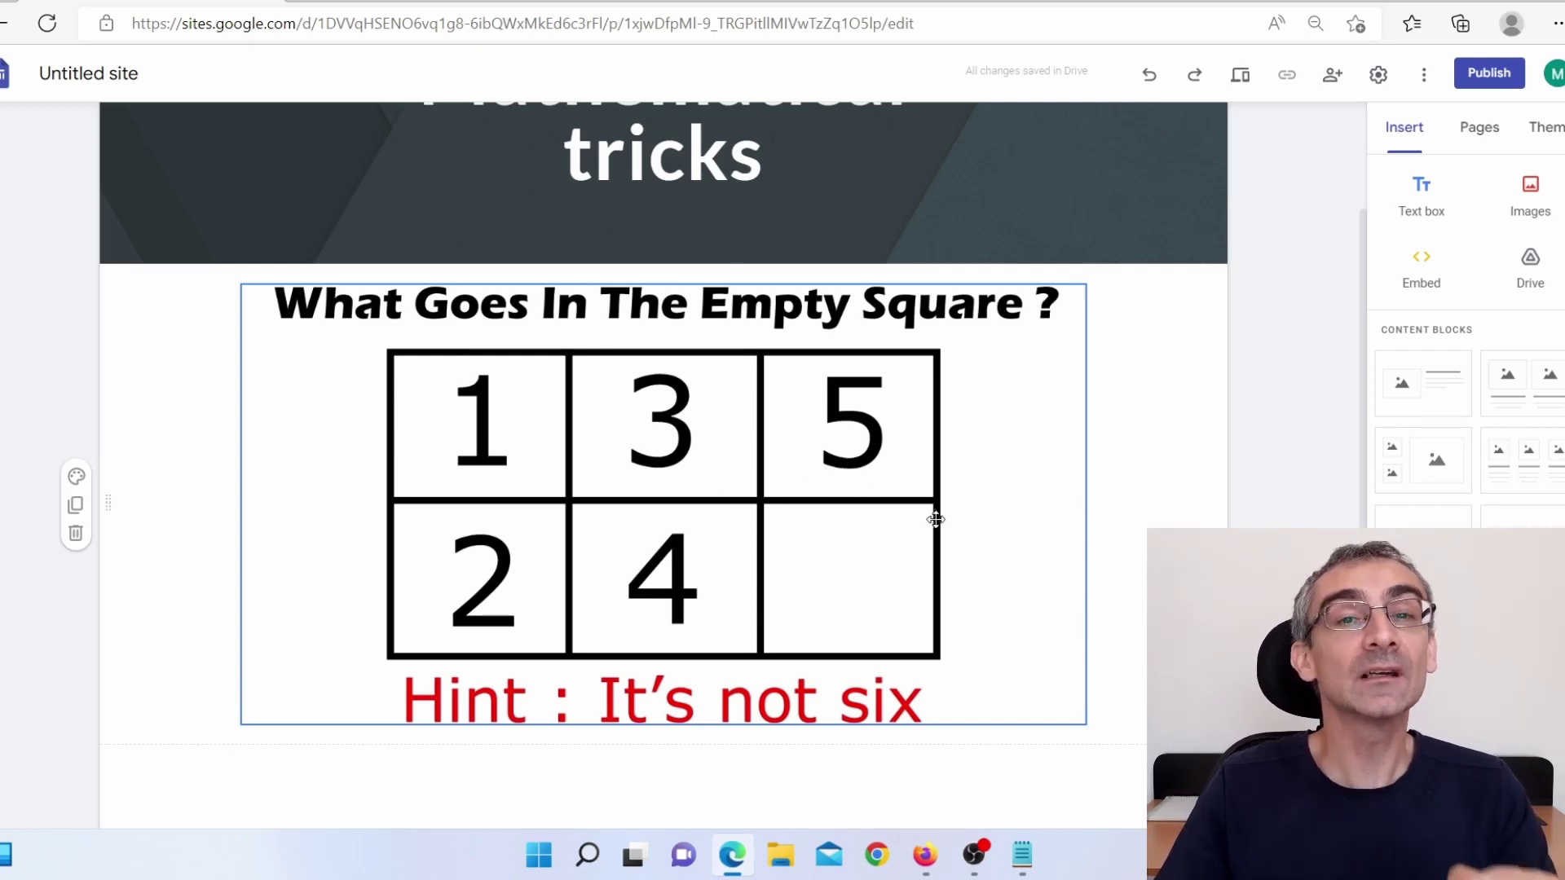
Add a text box below the puzzle image containing "Click here to see the solution", copied from the open Notepad note
{"action": "scroll", "coordinate": [1115, 530], "scroll_direction": "down", "scroll_amount": 1}
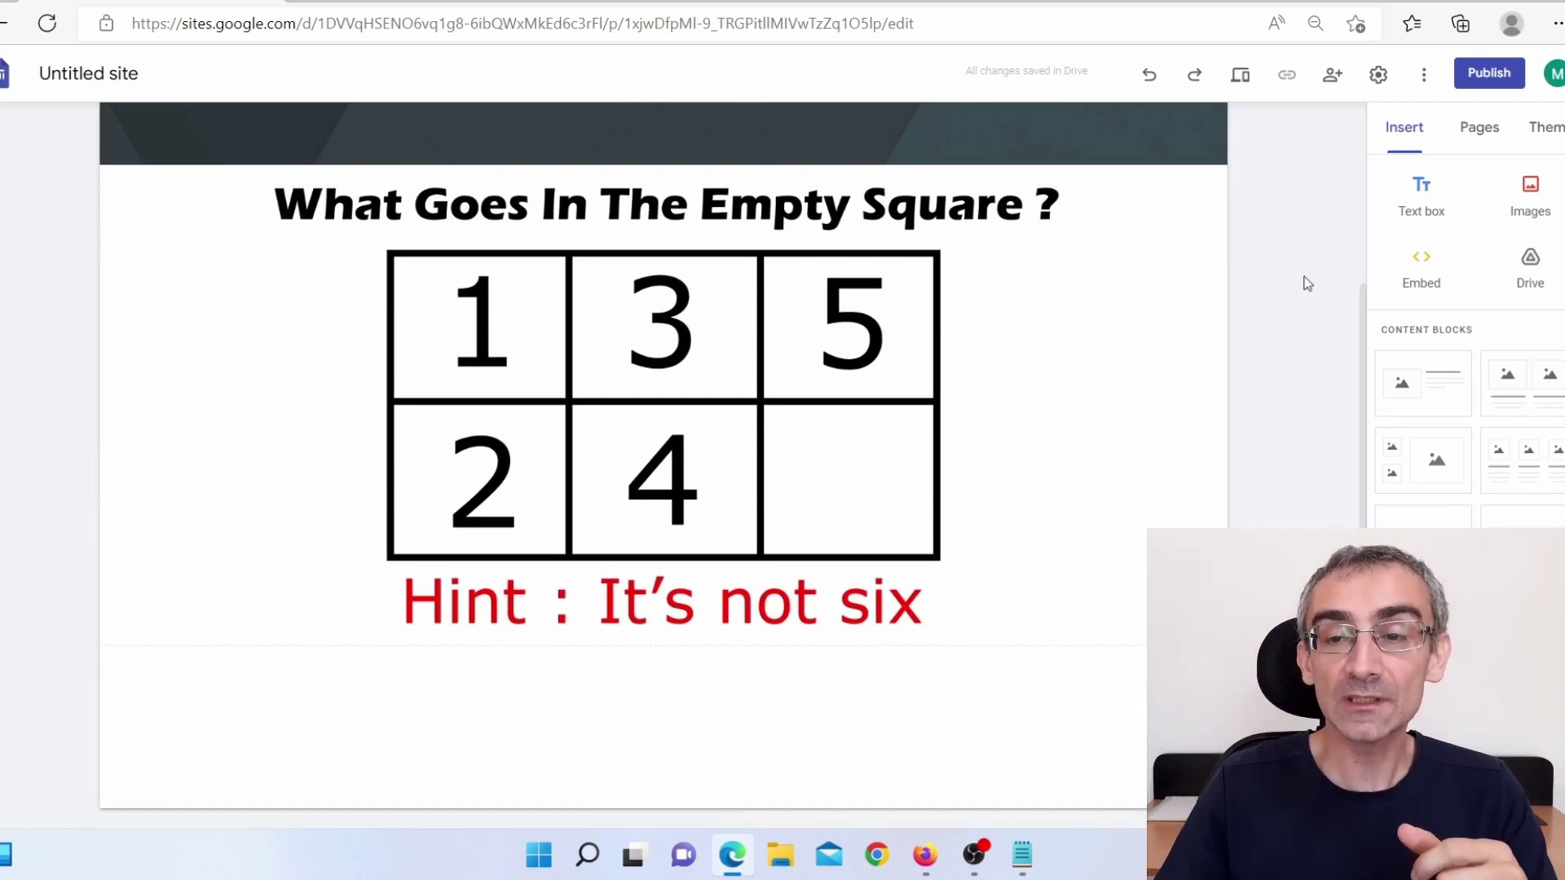
{"action": "left_click", "coordinate": [1422, 200]}
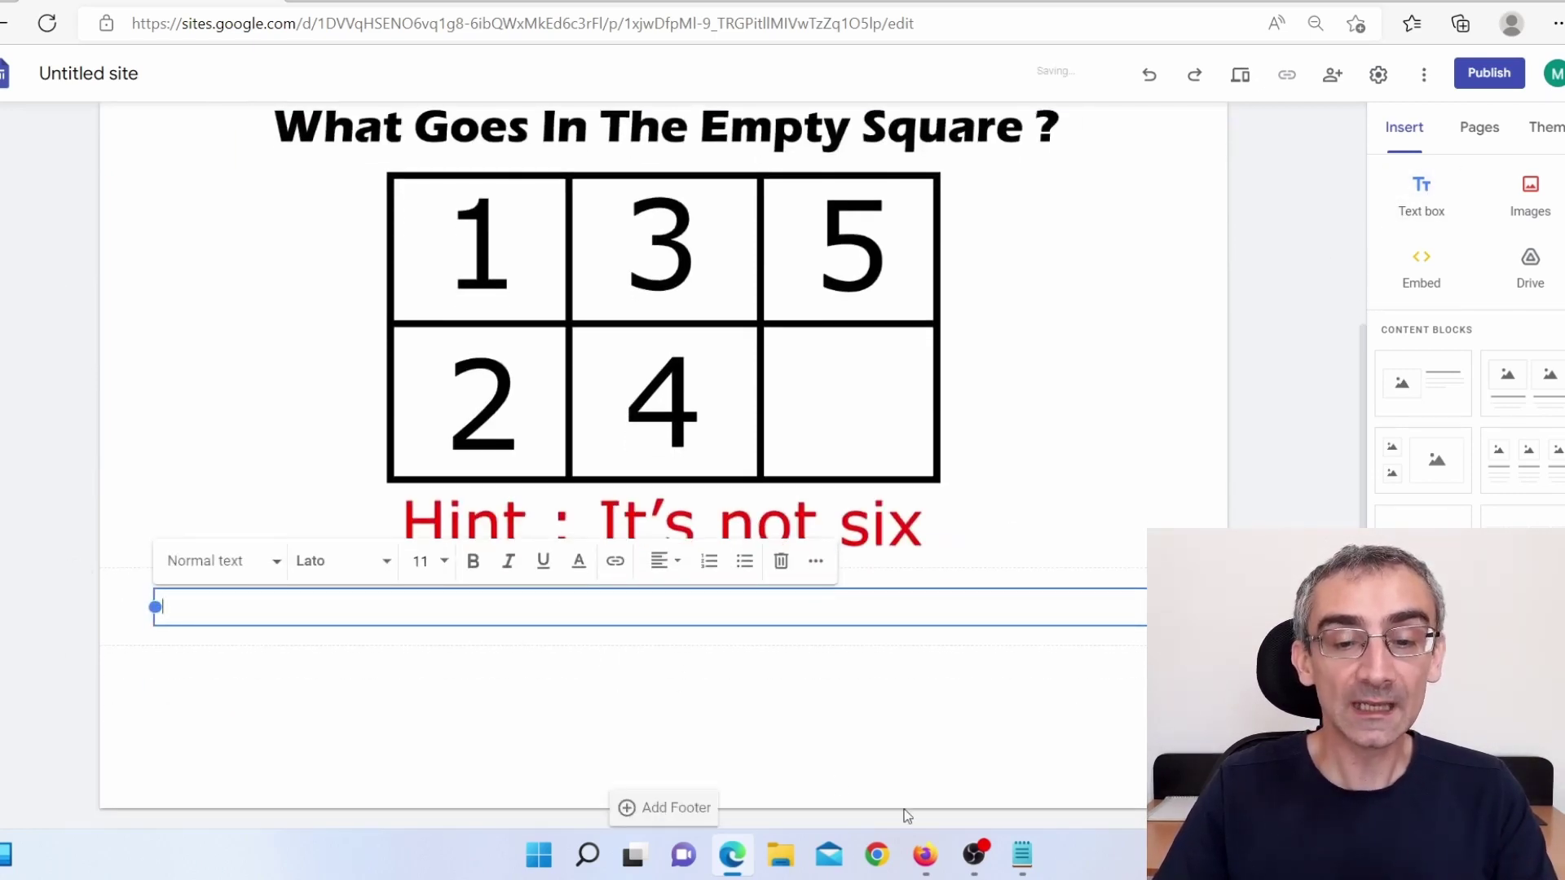
{"action": "left_click", "coordinate": [1022, 855]}
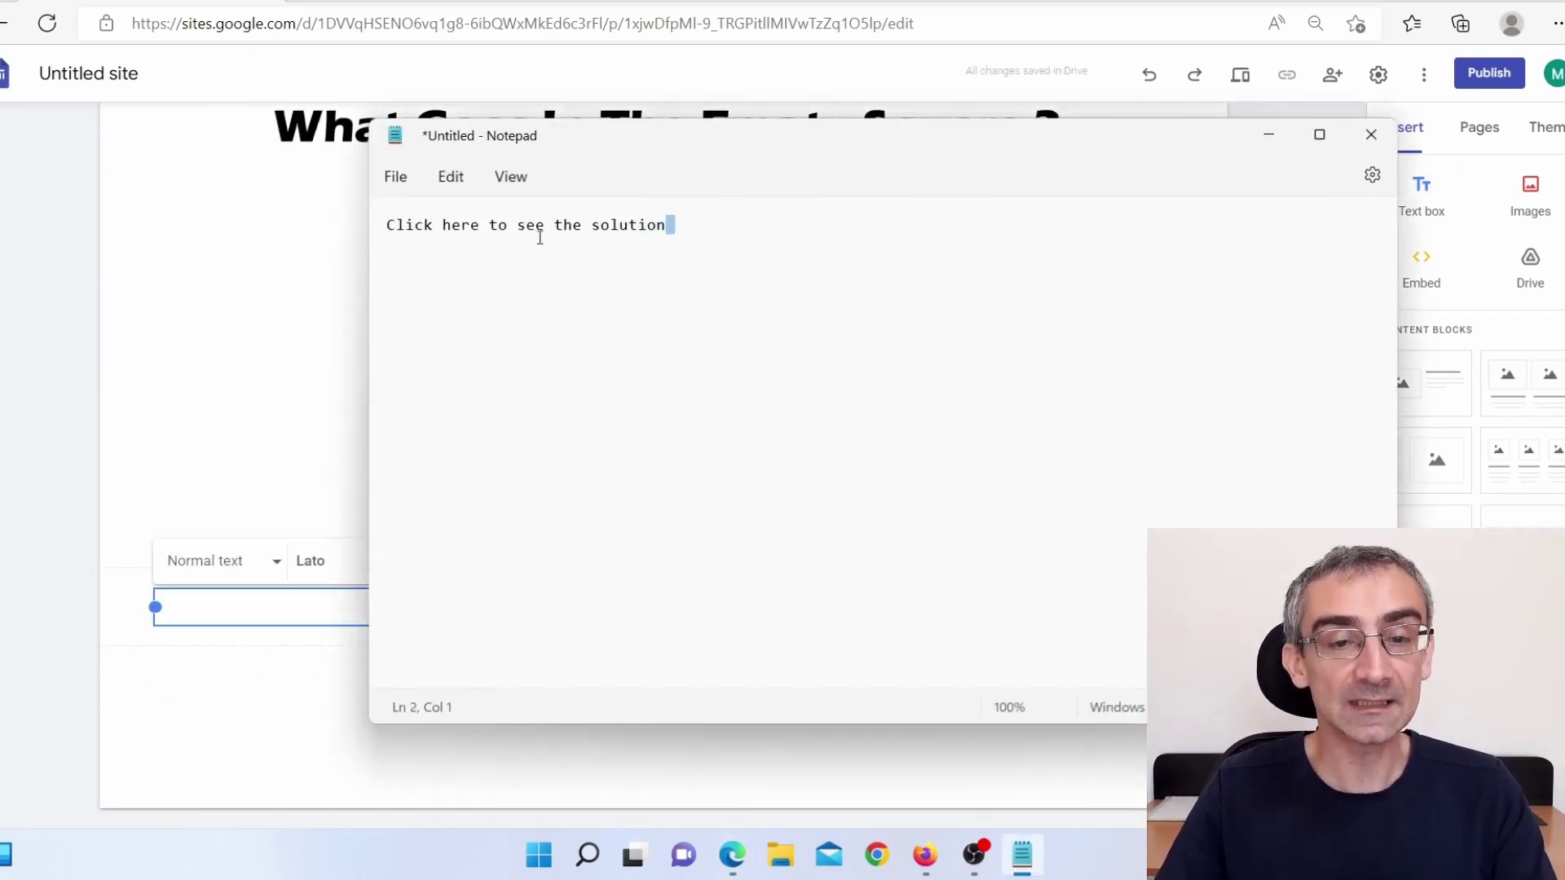
{"action": "triple_click", "coordinate": [539, 233]}
{"action": "key", "text": "ctrl+c"}
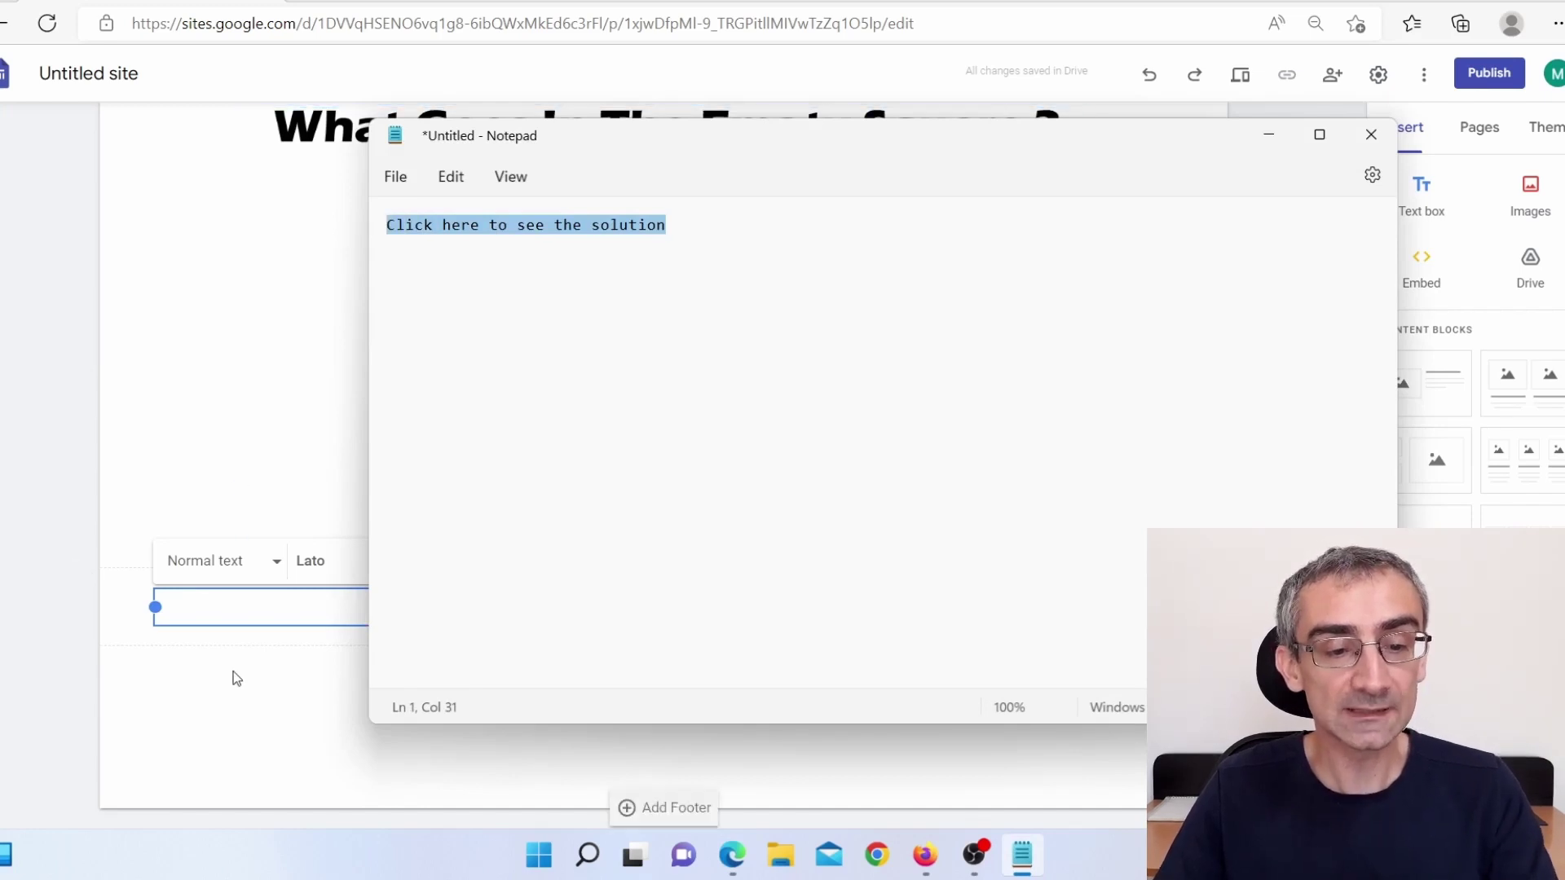
{"action": "left_click", "coordinate": [242, 608]}
{"action": "key", "text": "ctrl+v"}
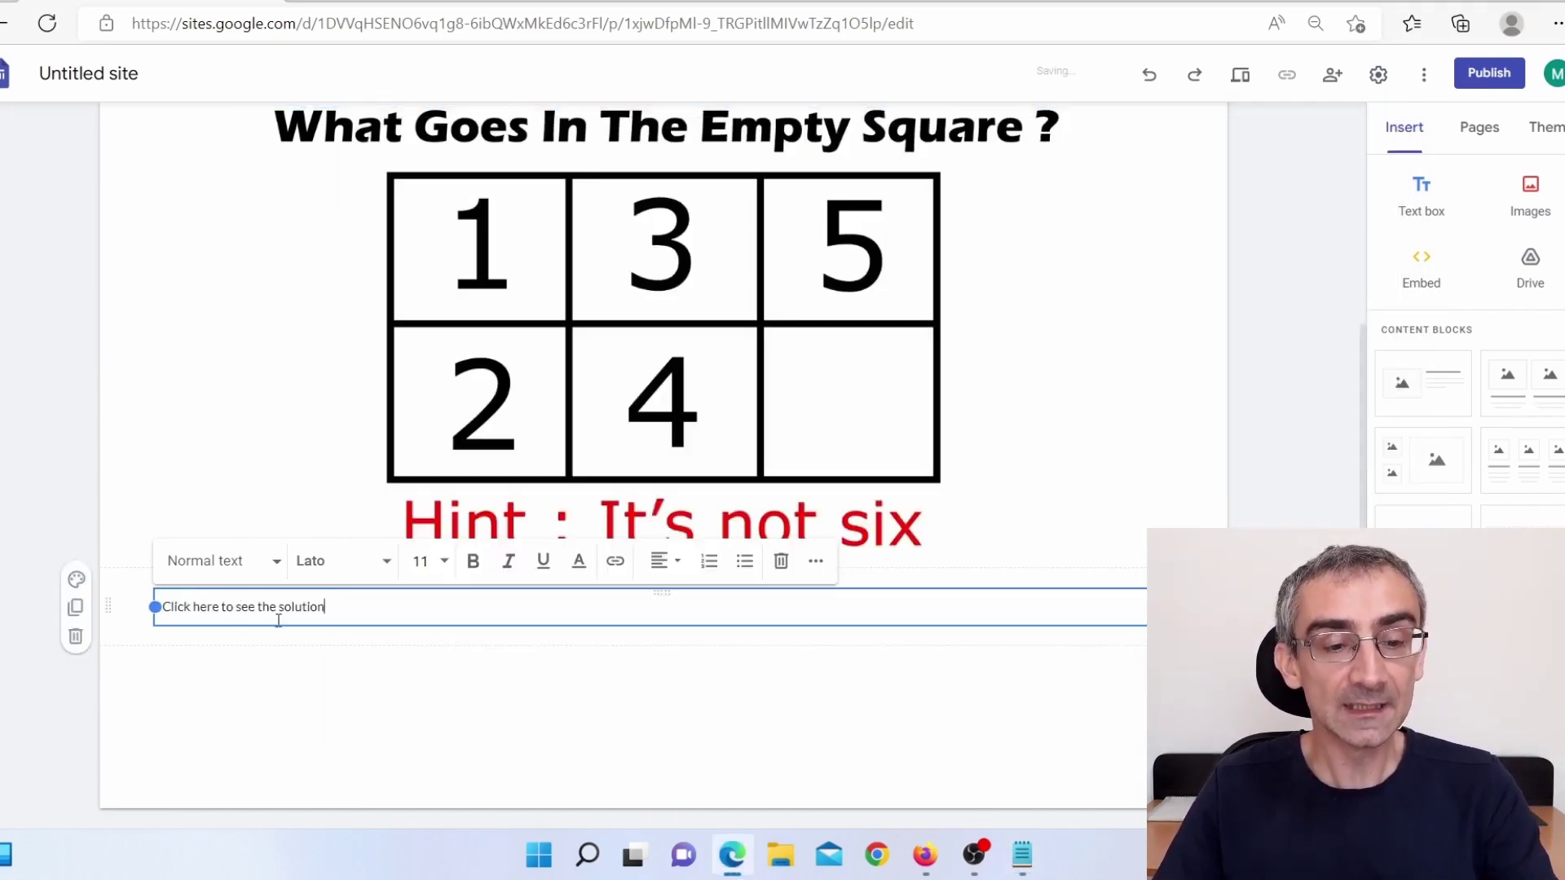
Format the "Click here to see the solution" text as size 30, bold and centred
{"action": "left_click_drag", "start_coordinate": [349, 610], "coordinate": [155, 600]}
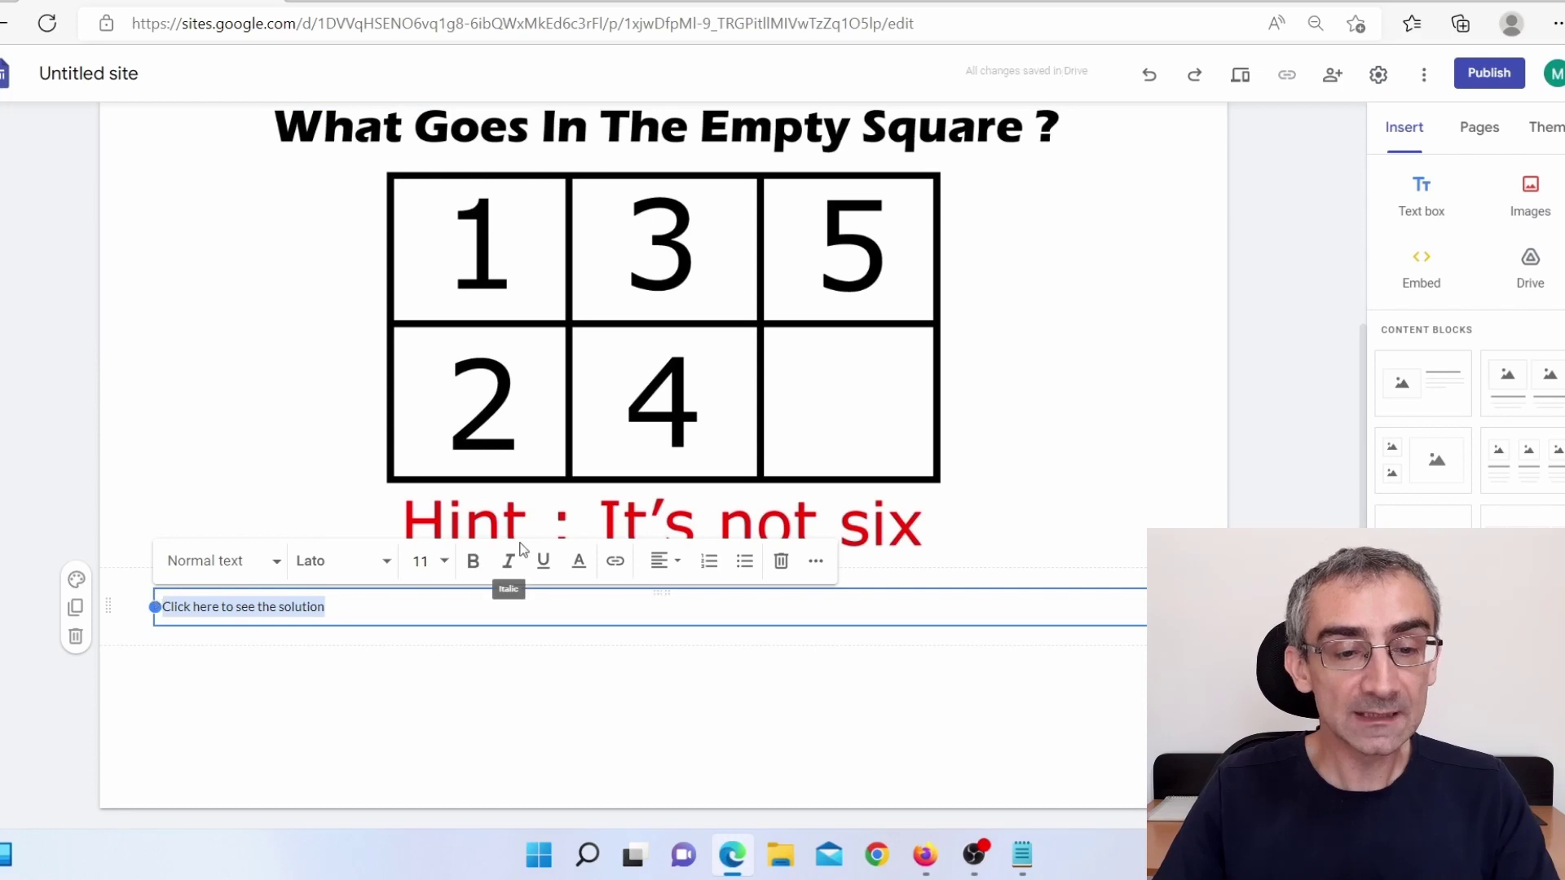
{"action": "left_click", "coordinate": [421, 561]}
{"action": "scroll", "coordinate": [416, 734], "scroll_direction": "down", "scroll_amount": 4}
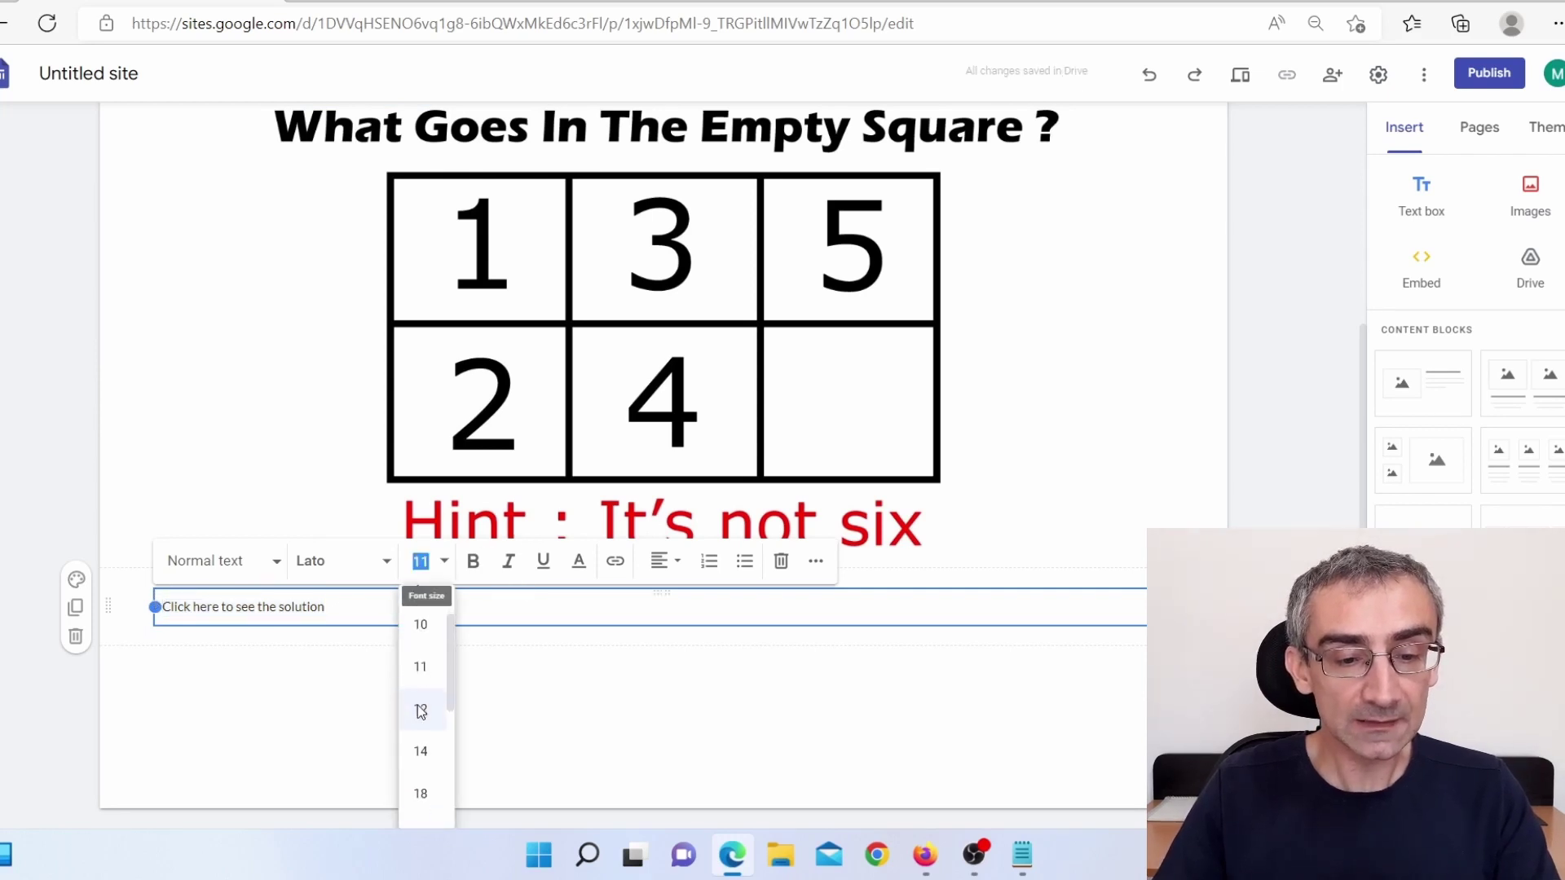
{"action": "left_click", "coordinate": [420, 770]}
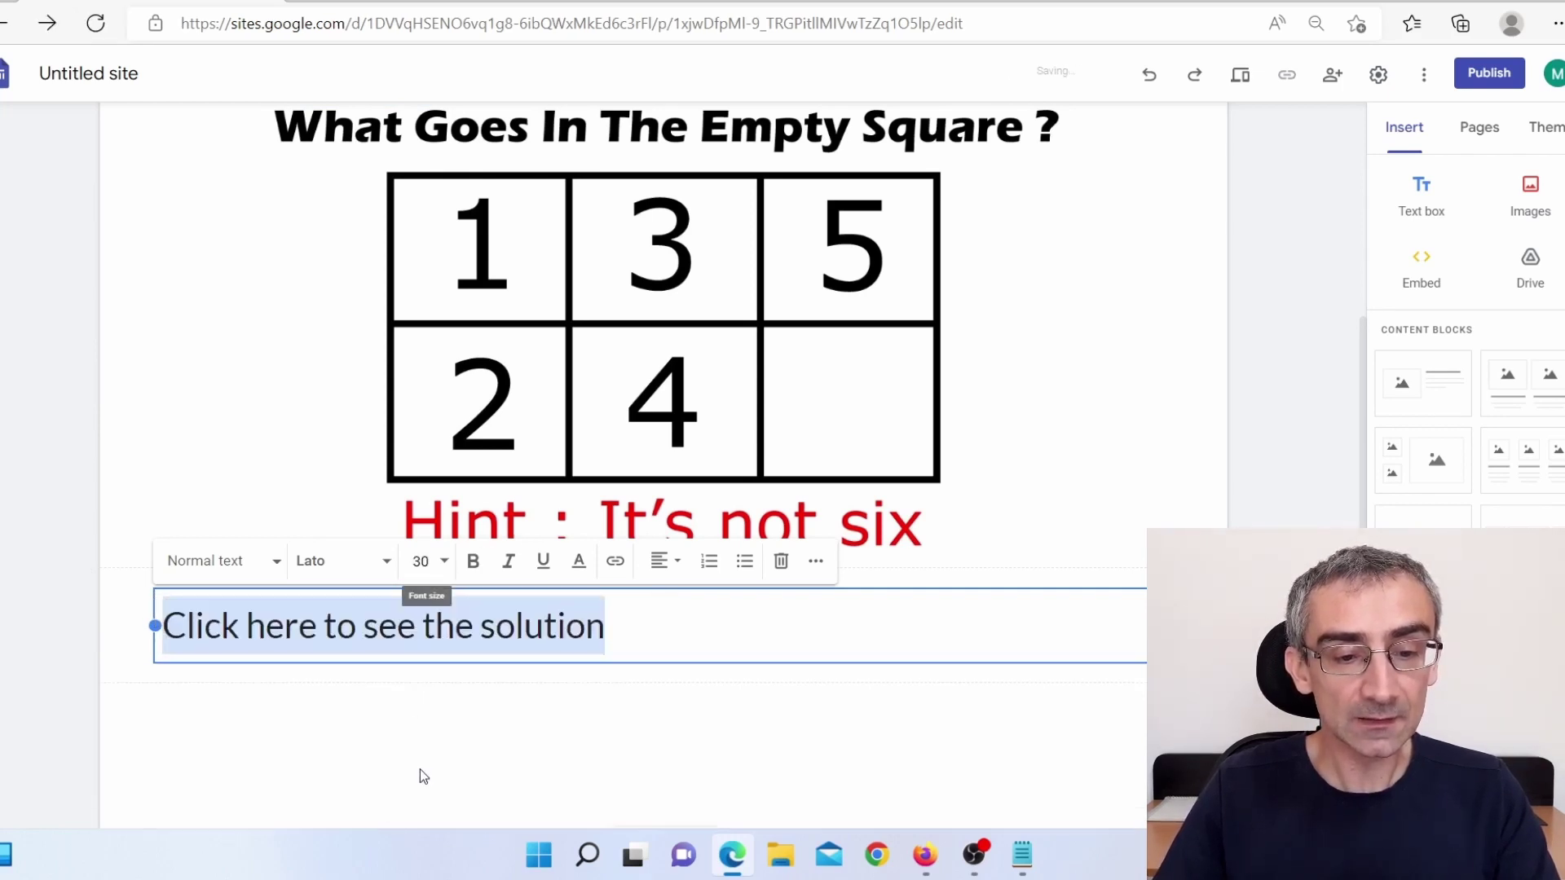
{"action": "left_click", "coordinate": [474, 563]}
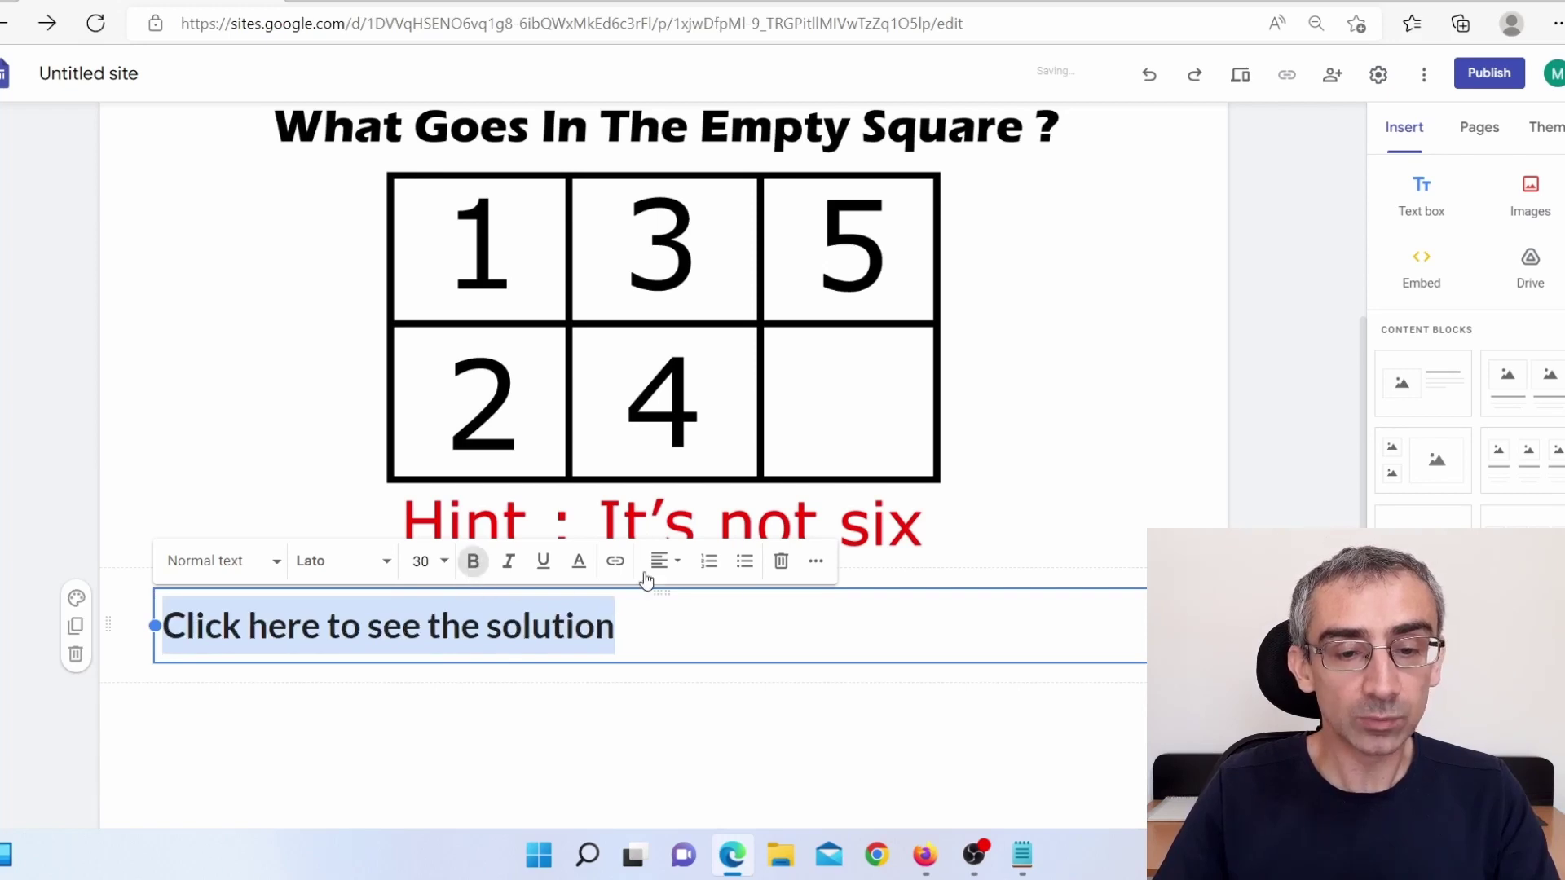
{"action": "left_click", "coordinate": [659, 561]}
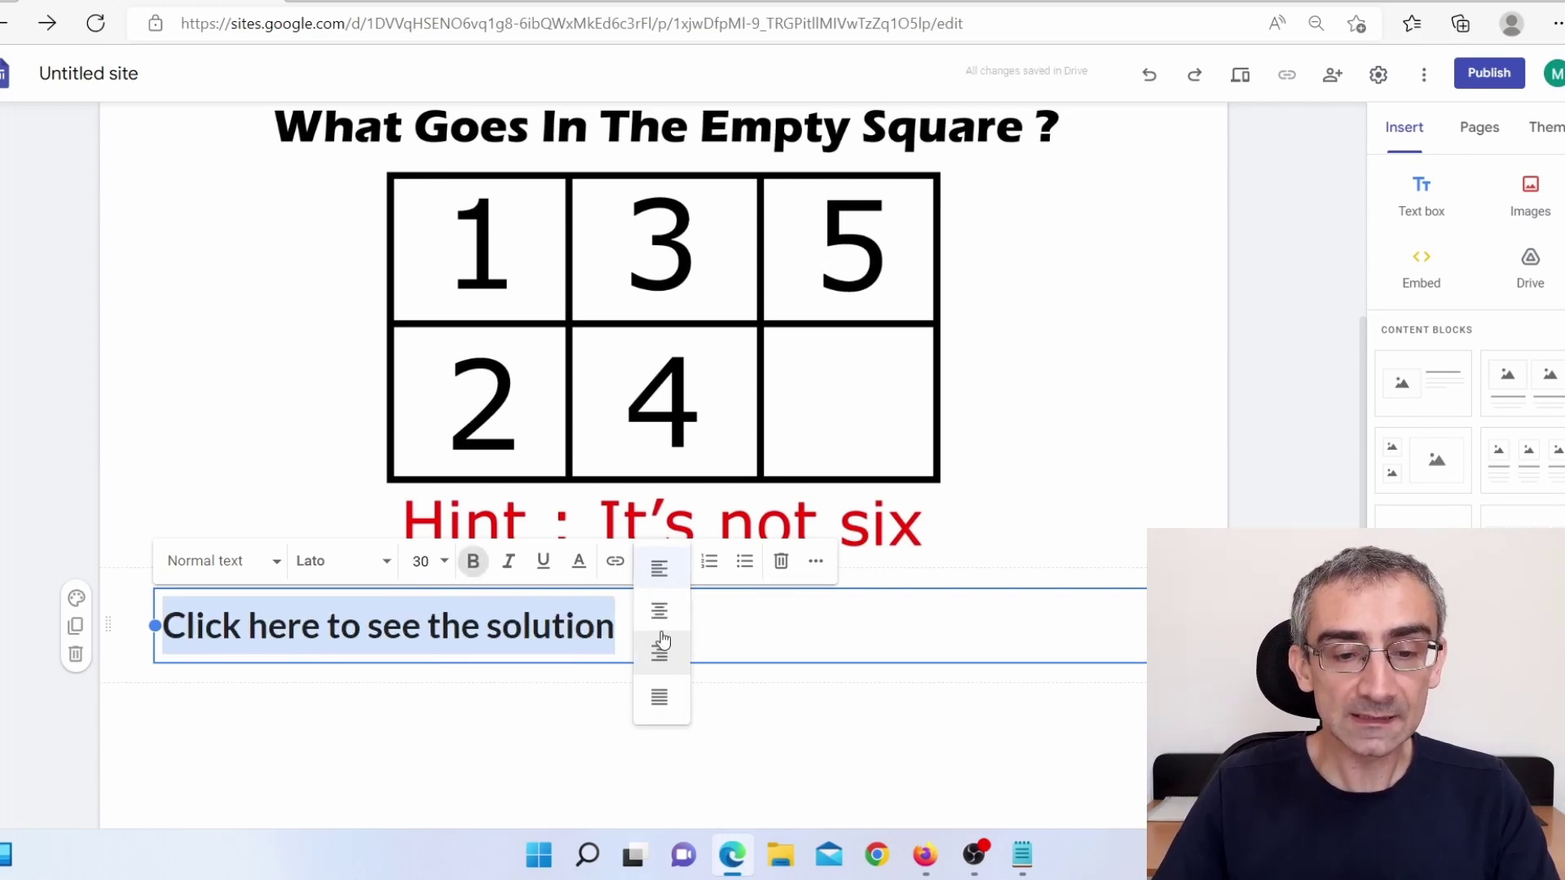
{"action": "left_click", "coordinate": [659, 611]}
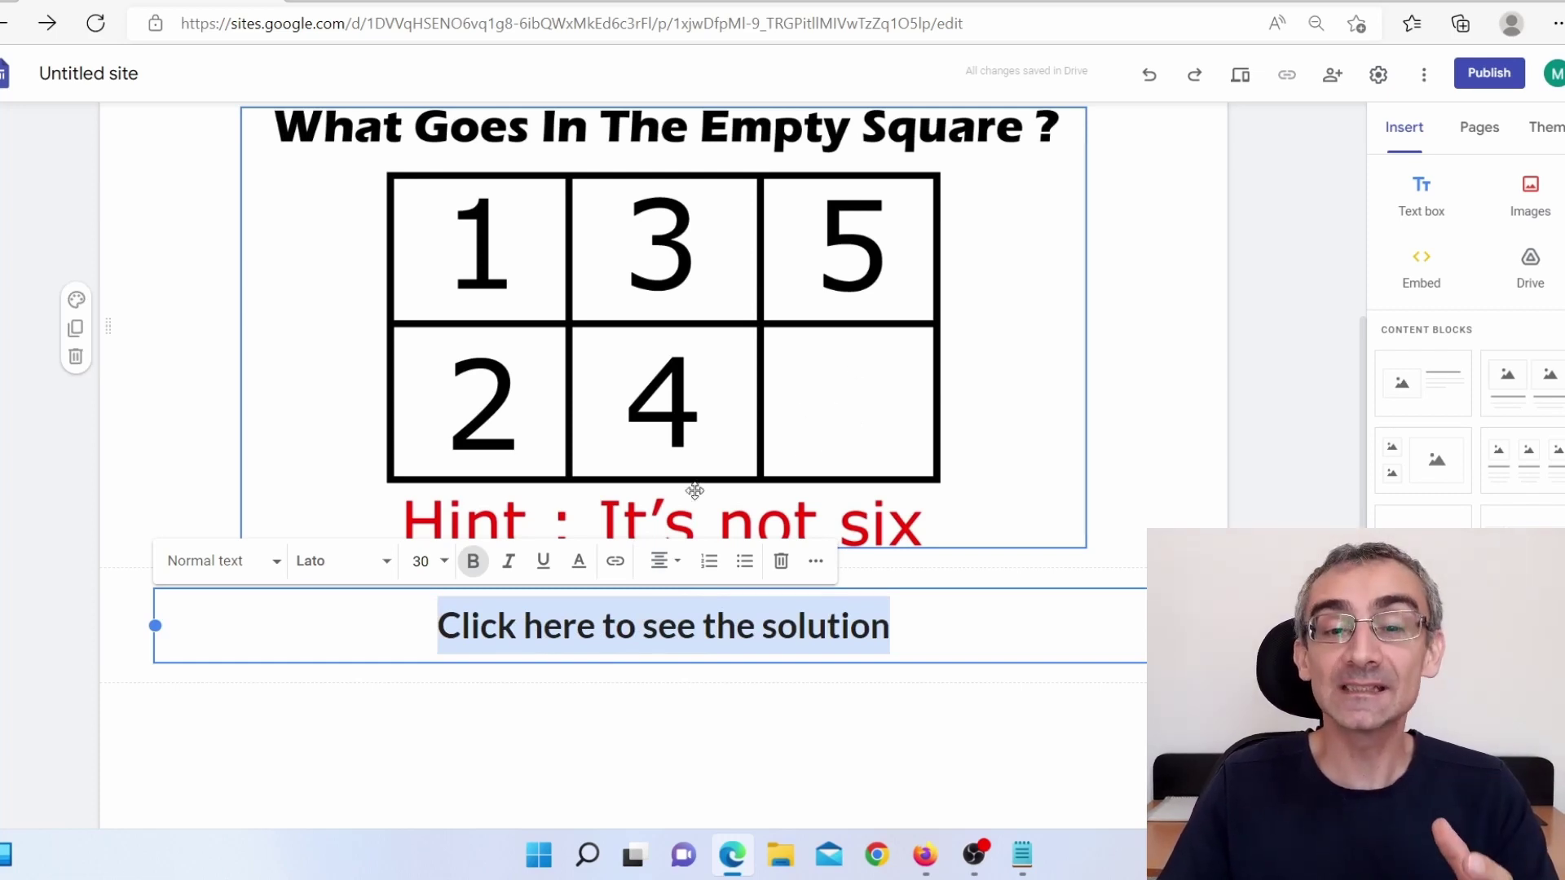
{"action": "left_click", "coordinate": [896, 694]}
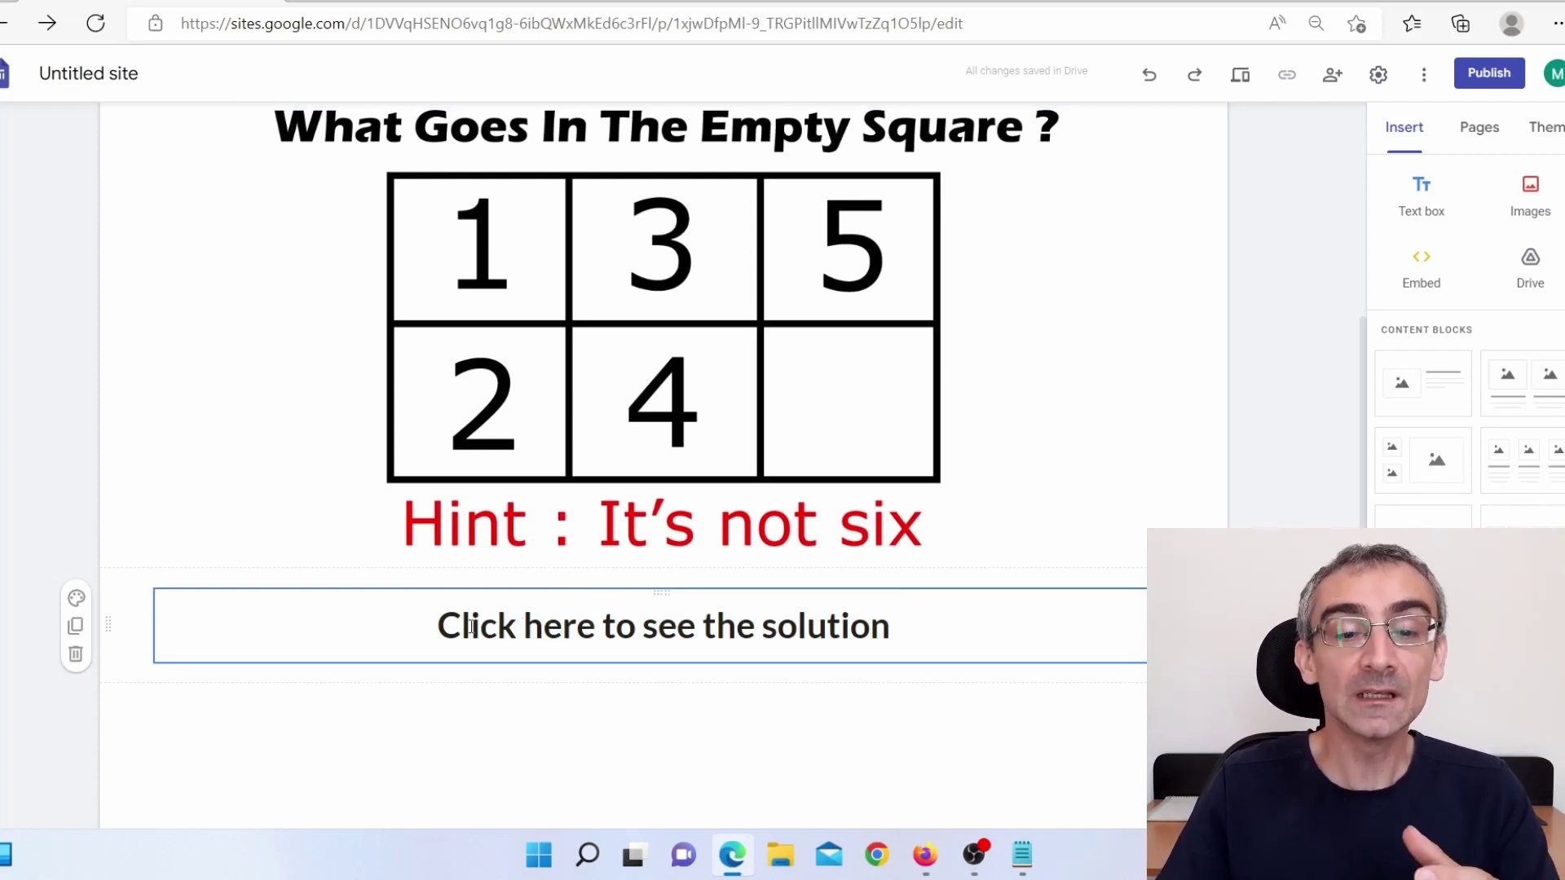
{"action": "left_click_drag", "start_coordinate": [471, 627], "coordinate": [790, 650]}
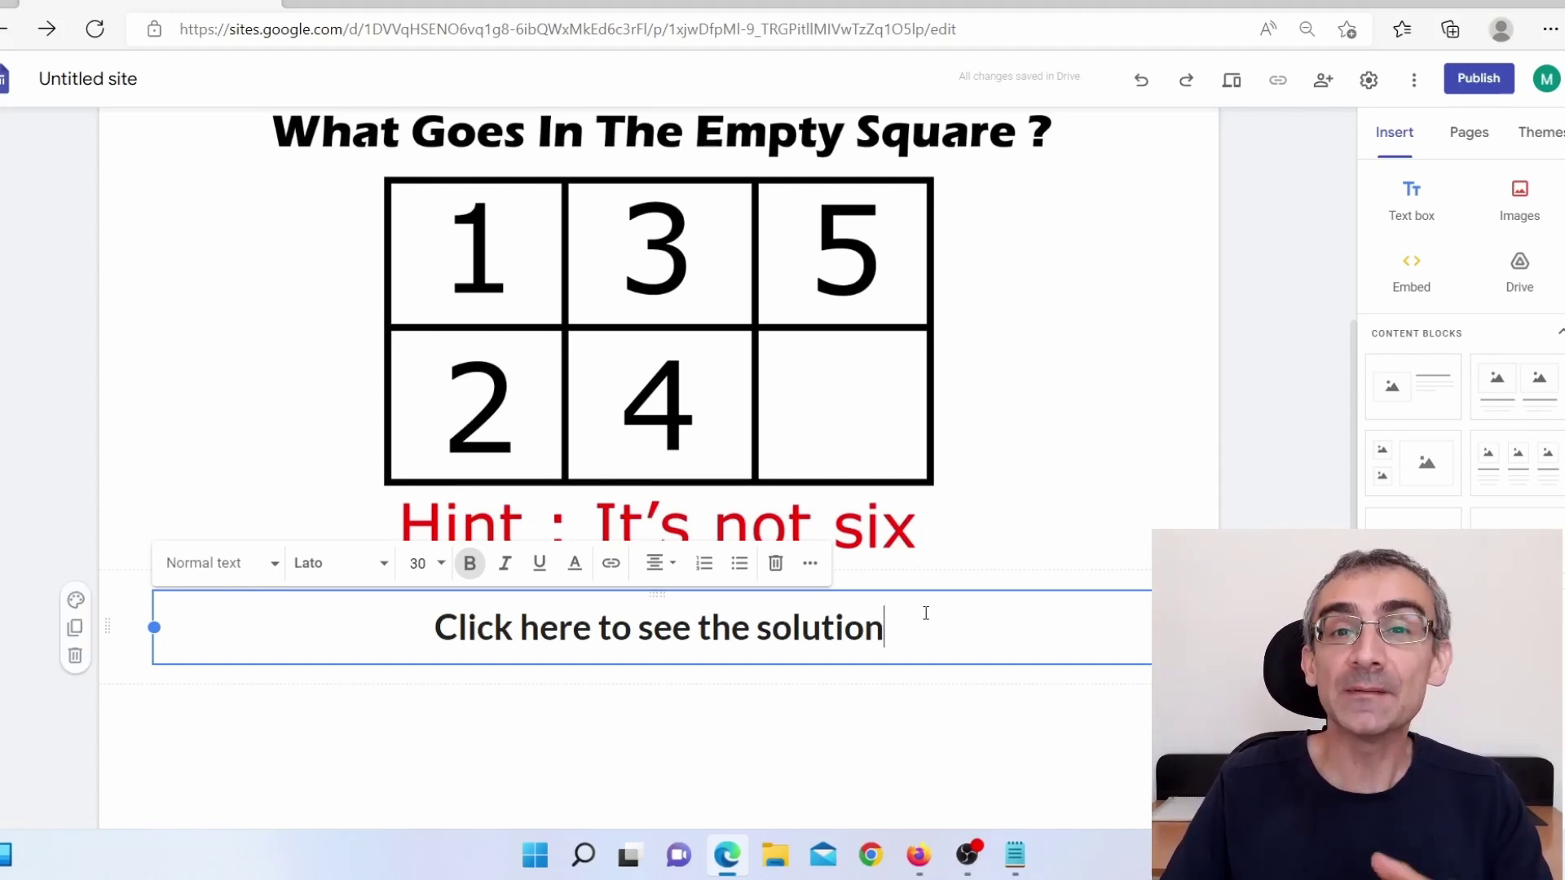
Switch to the CPAGrip URL / File Lockers page in Firefox and start a new URL locker
{"action": "left_click", "coordinate": [919, 855]}
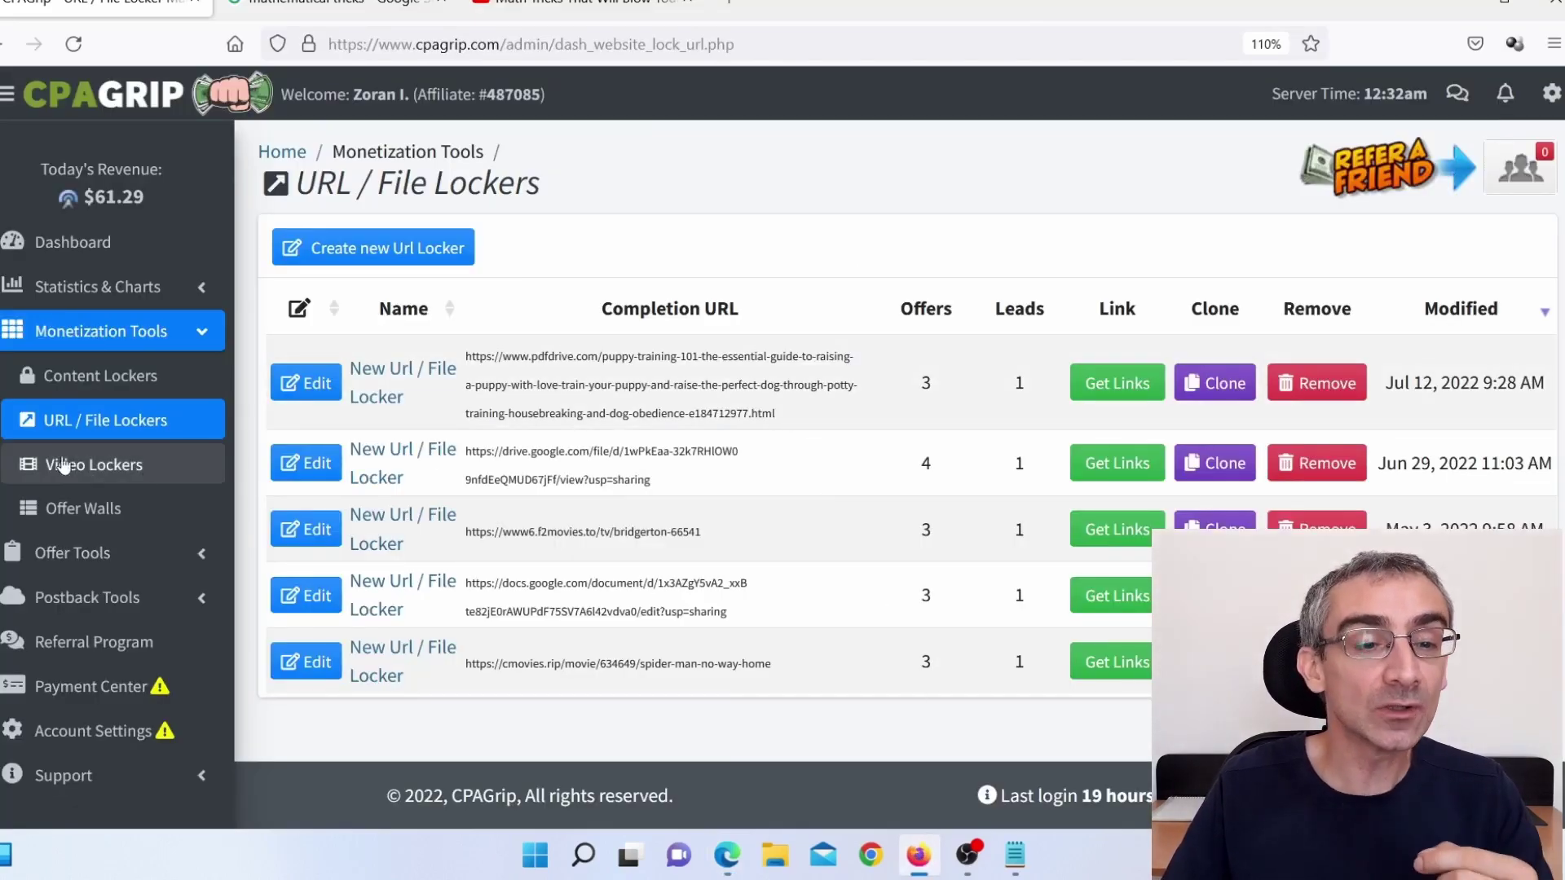
{"action": "left_click", "coordinate": [381, 258]}
{"action": "scroll", "coordinate": [485, 553], "scroll_direction": "down", "scroll_amount": 3}
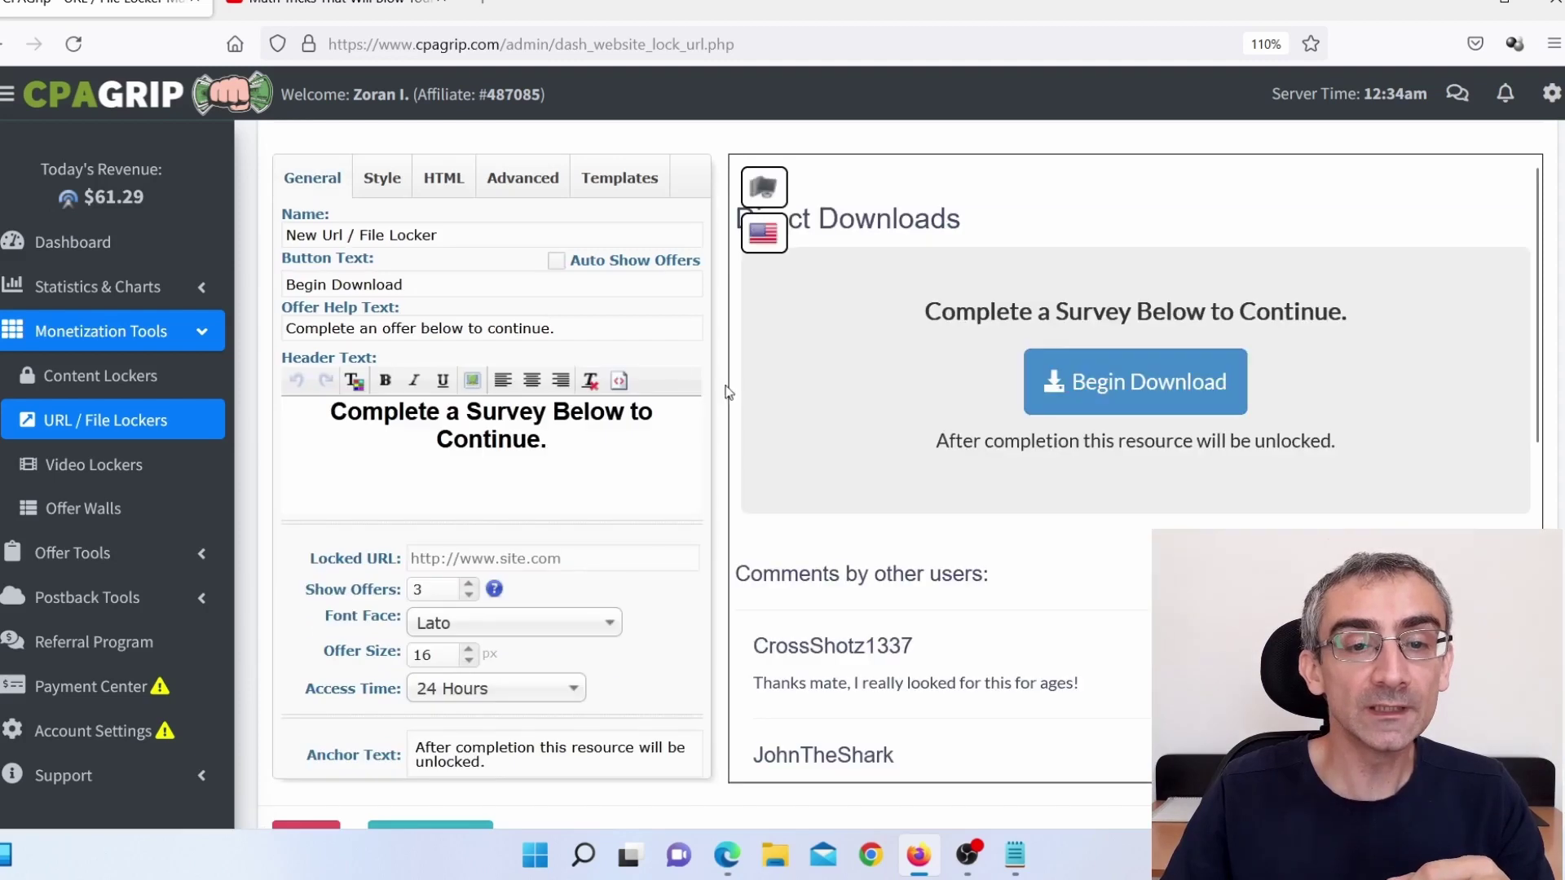
Apply the Human Verification template to the new URL locker
{"action": "left_click", "coordinate": [620, 177]}
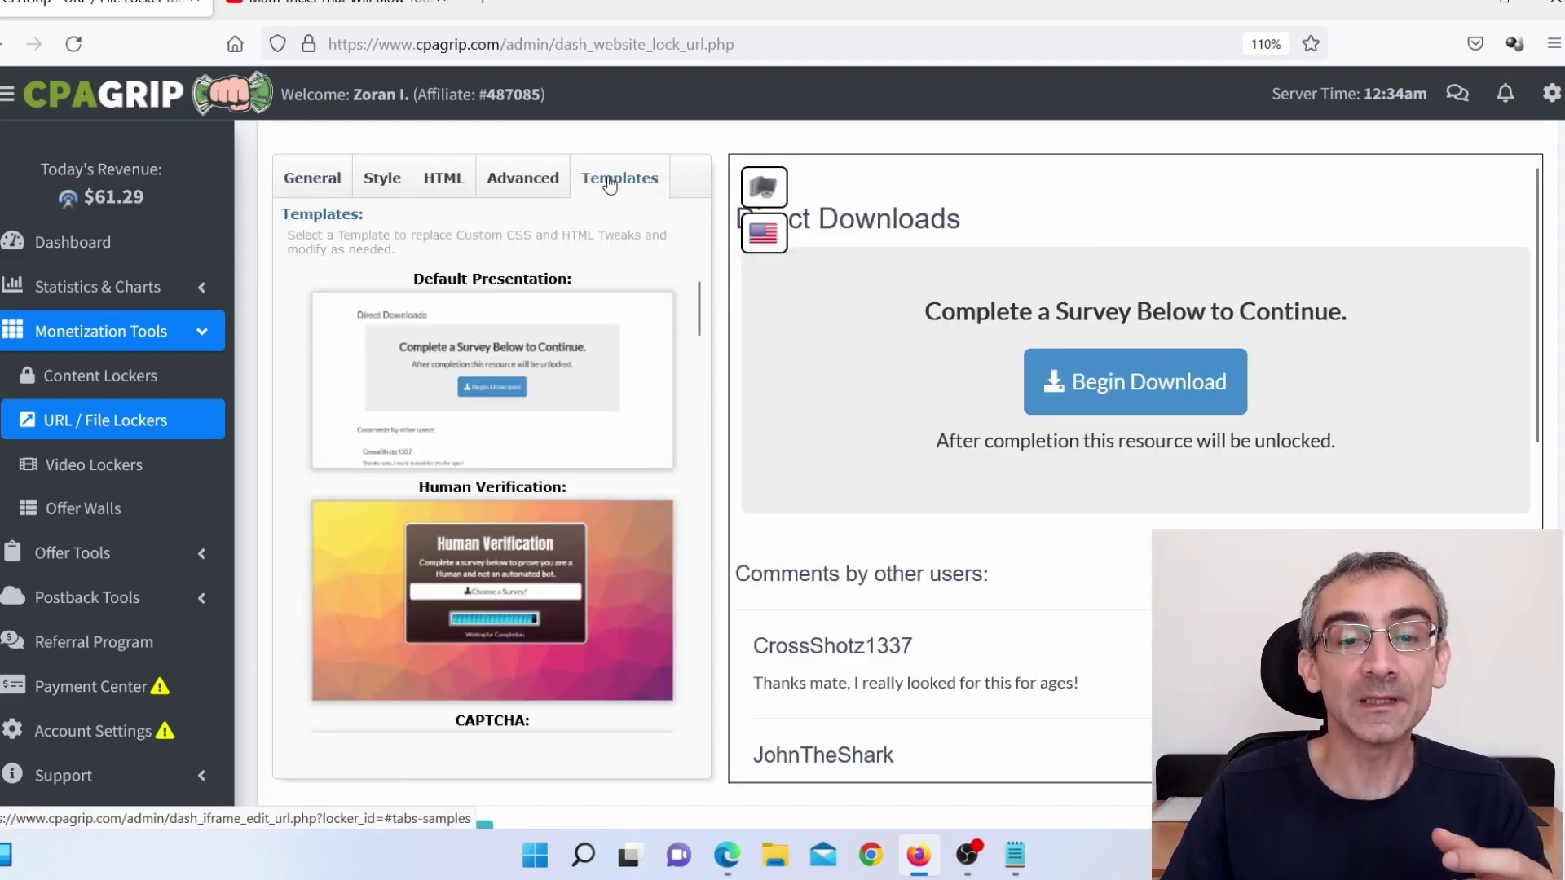
{"action": "scroll", "coordinate": [556, 545], "scroll_direction": "down", "scroll_amount": 3}
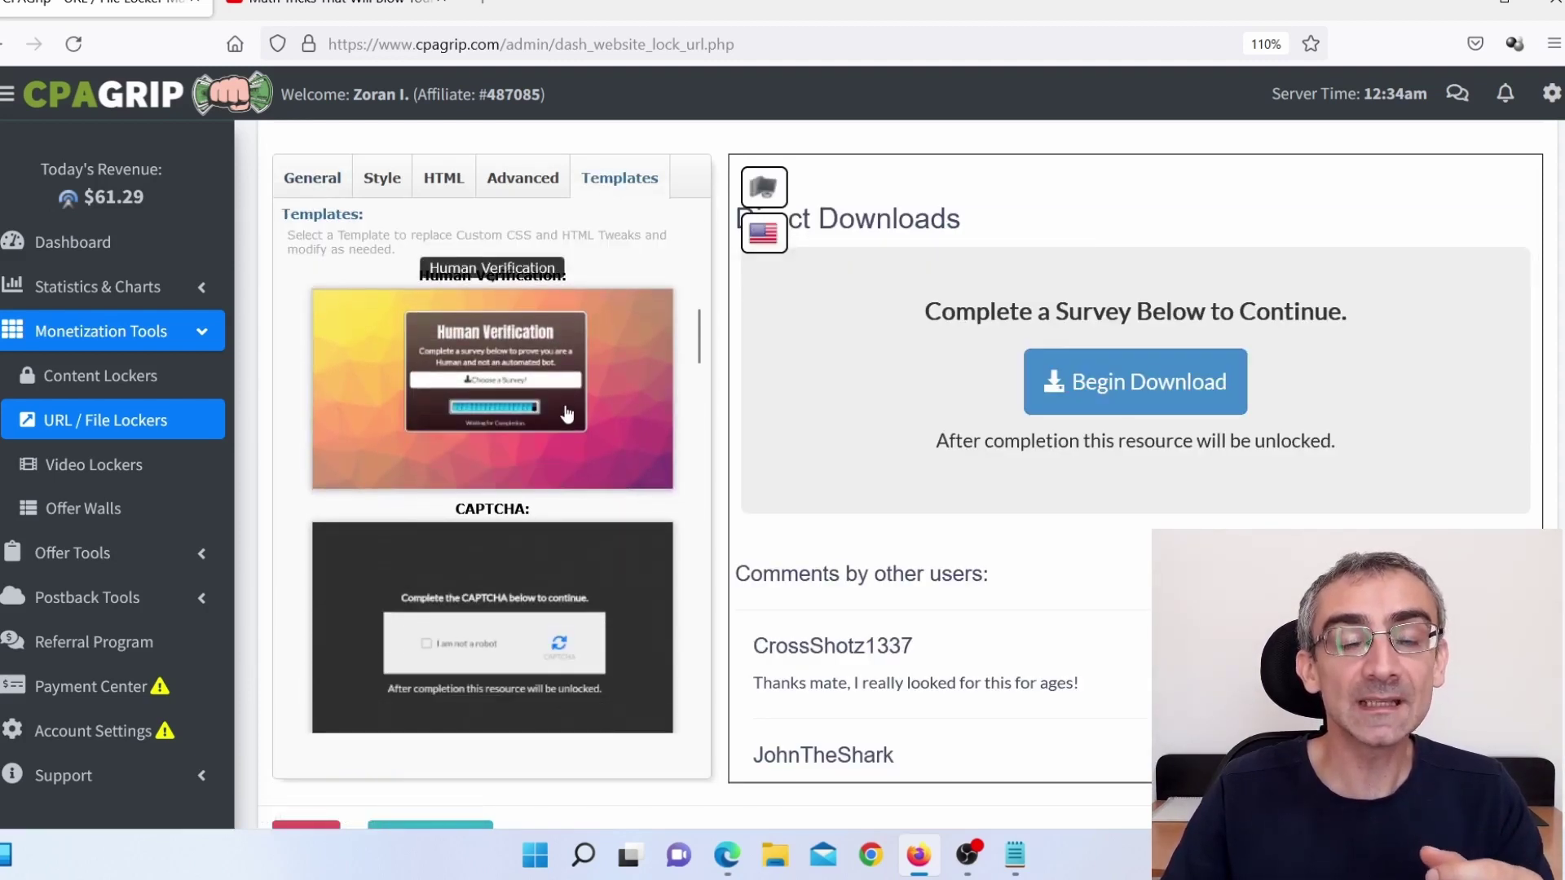
{"action": "left_click", "coordinate": [568, 416]}
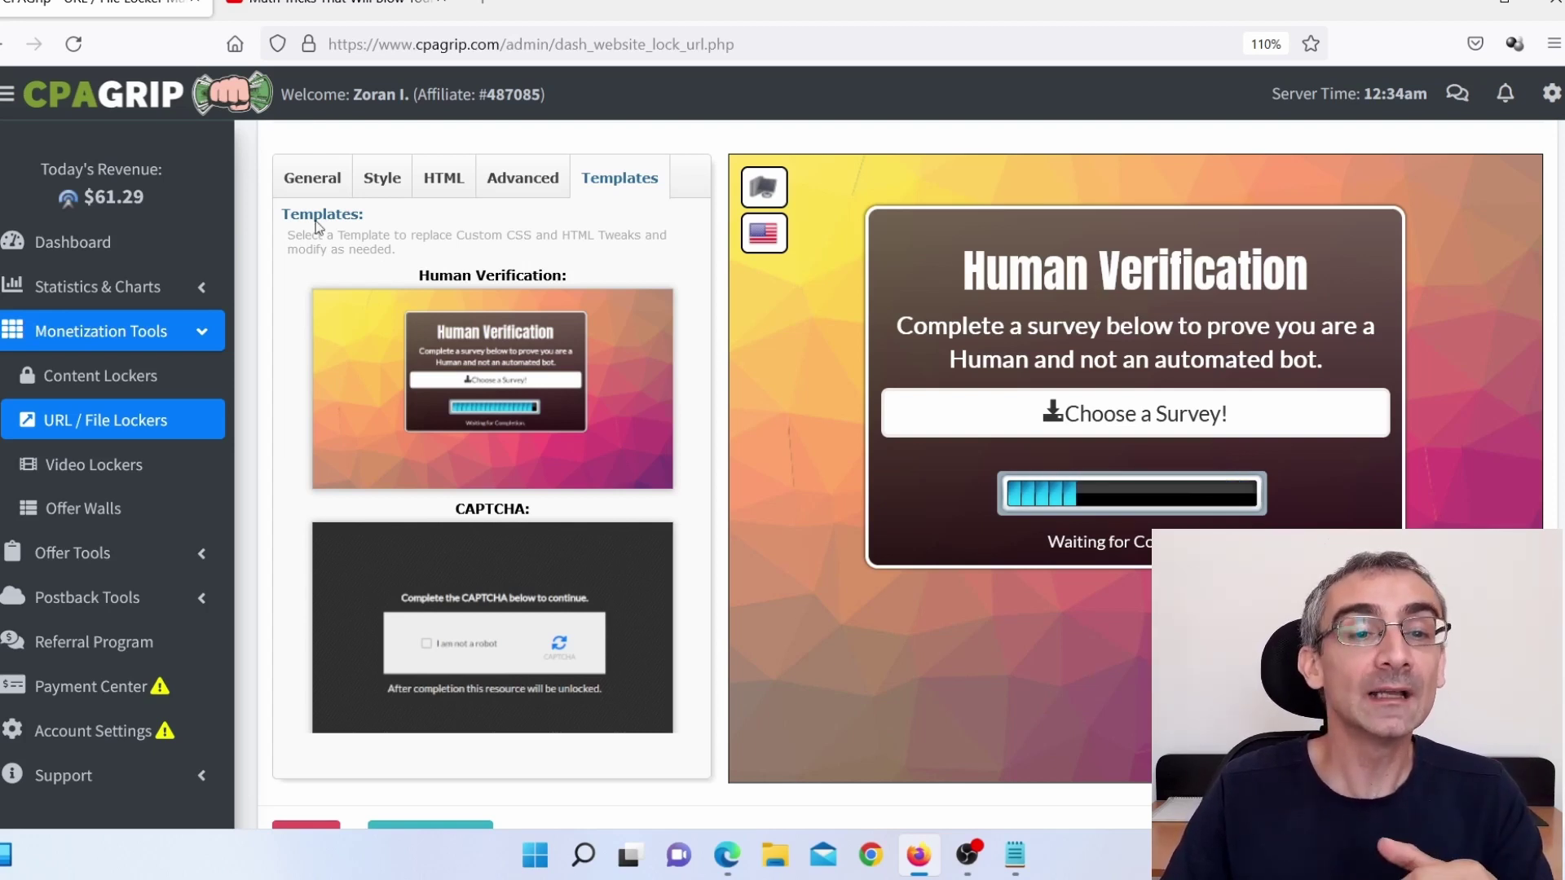
{"action": "left_click", "coordinate": [310, 185]}
{"action": "scroll", "coordinate": [521, 440], "scroll_direction": "down", "scroll_amount": 3}
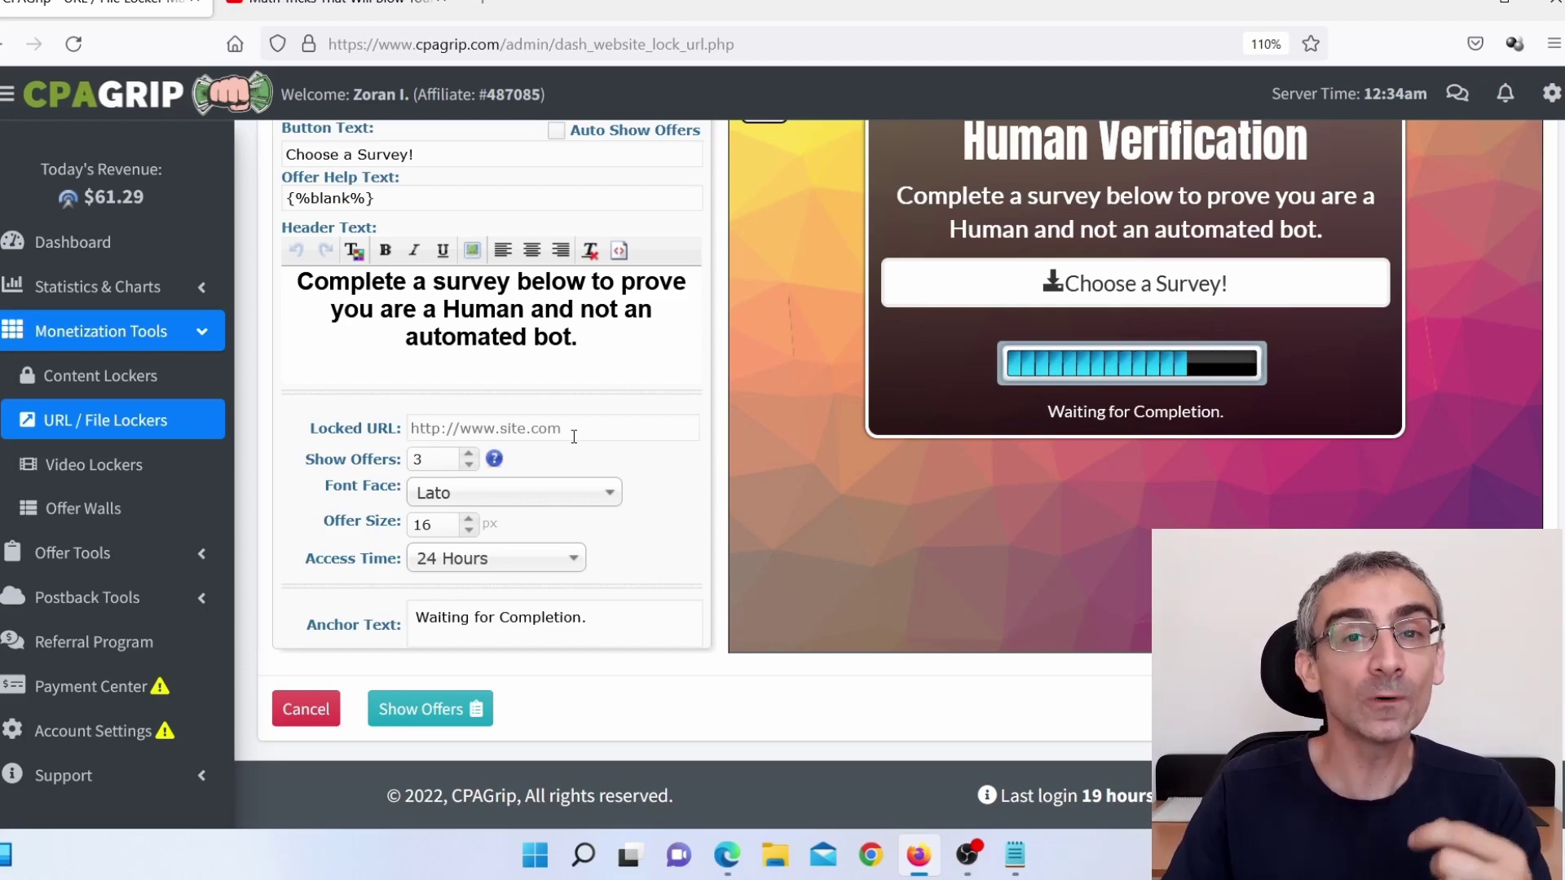
{"action": "left_click", "coordinate": [329, 4]}
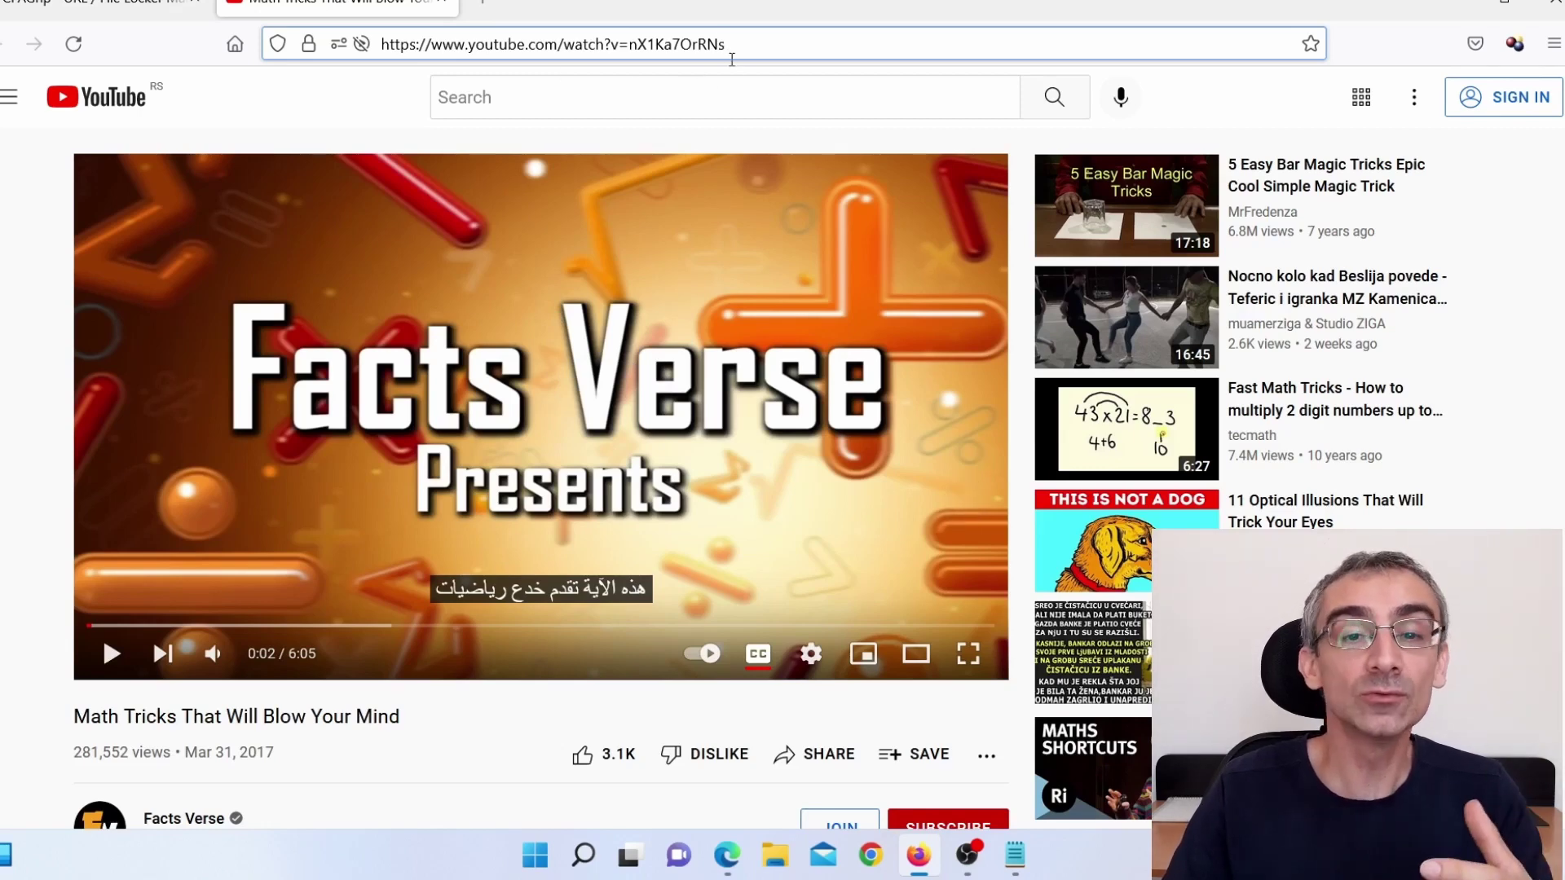
{"action": "left_click_drag", "start_coordinate": [732, 59], "coordinate": [304, 27]}
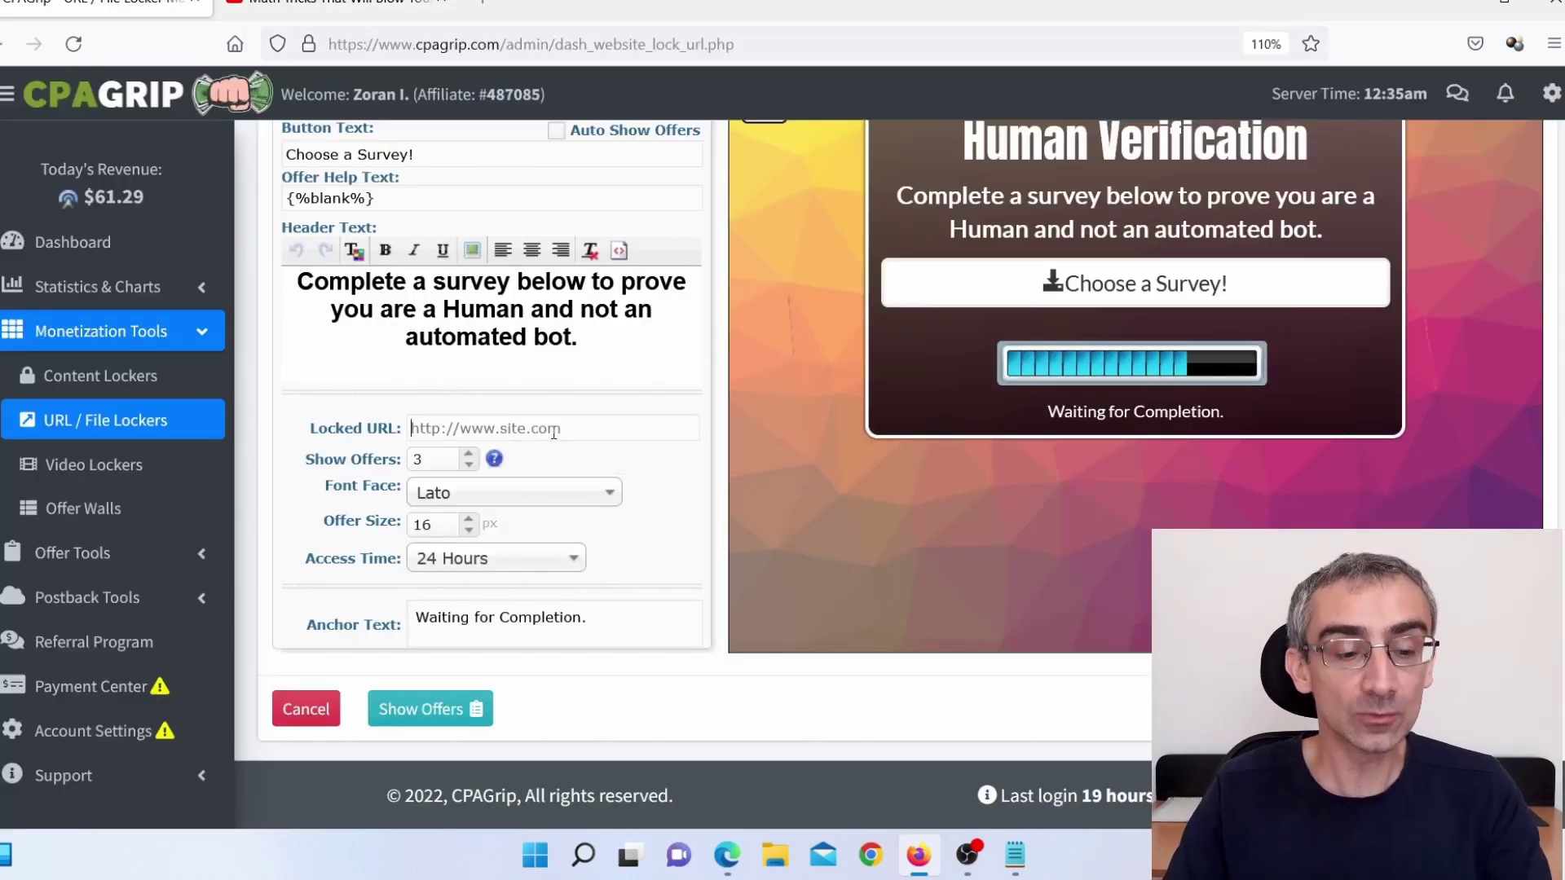
{"action": "type", "text": "https://www.youtube.com/watch?v=nX1Ka7OrRNs"}
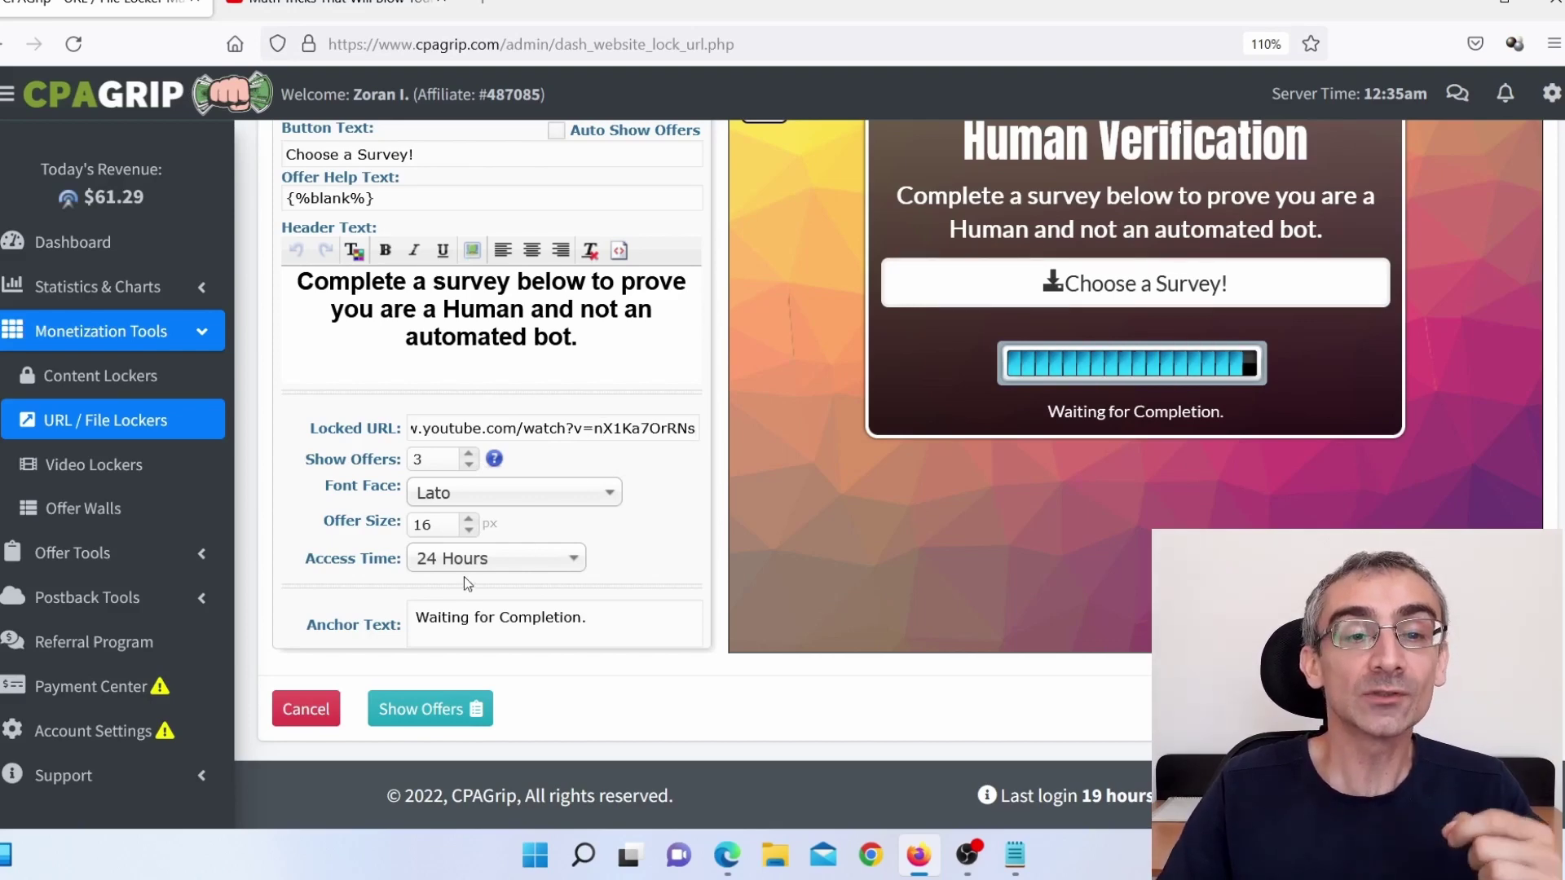
Show the locker's offers and filter them by the country US | United States
{"action": "left_click", "coordinate": [408, 715]}
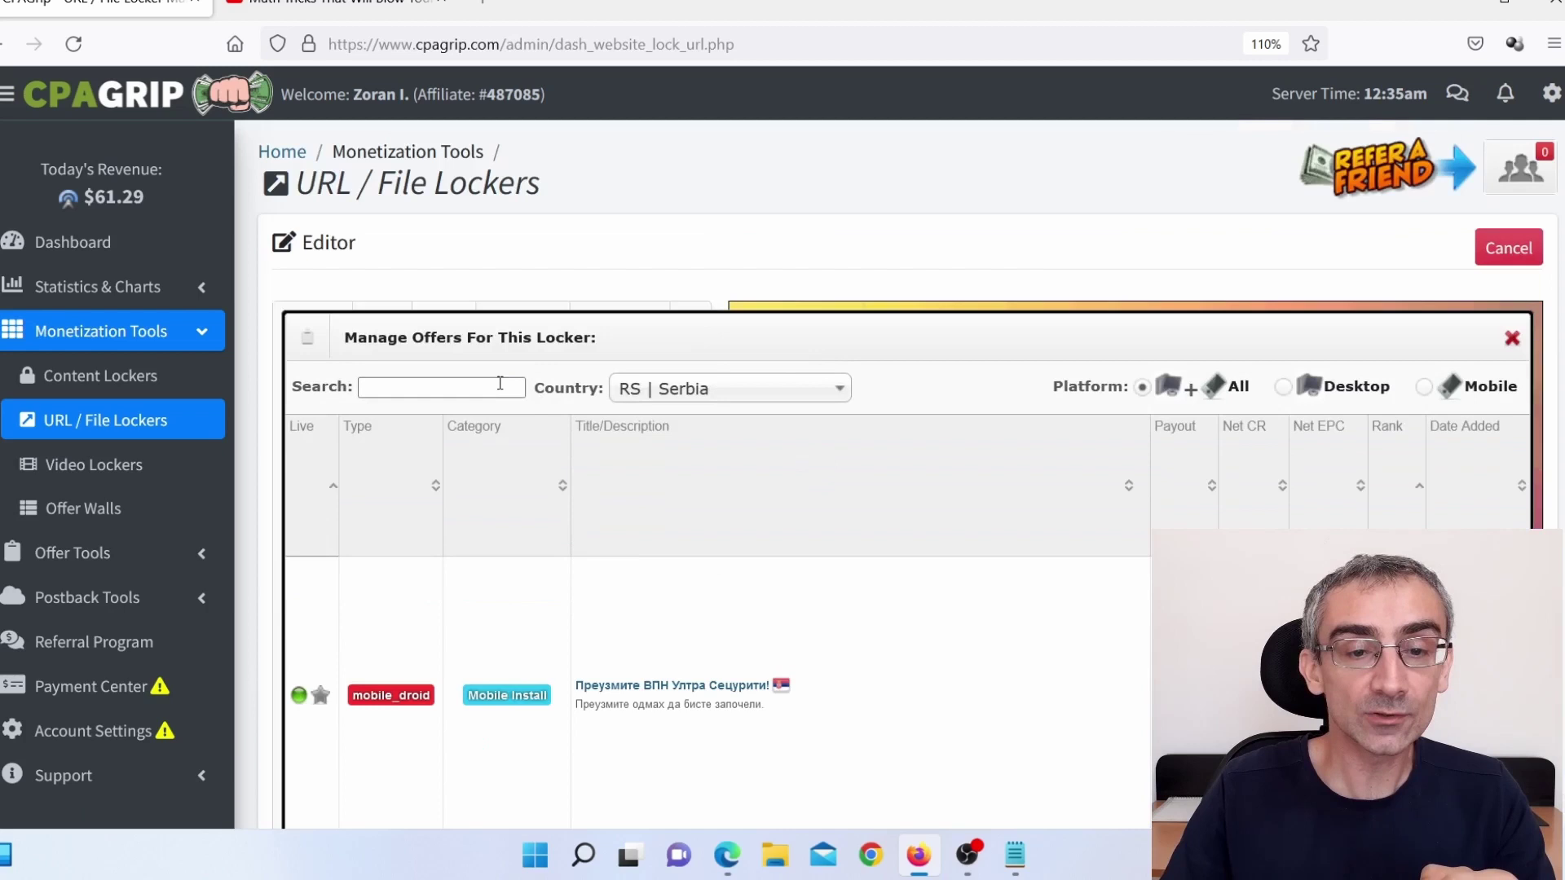
{"action": "left_click", "coordinate": [668, 389]}
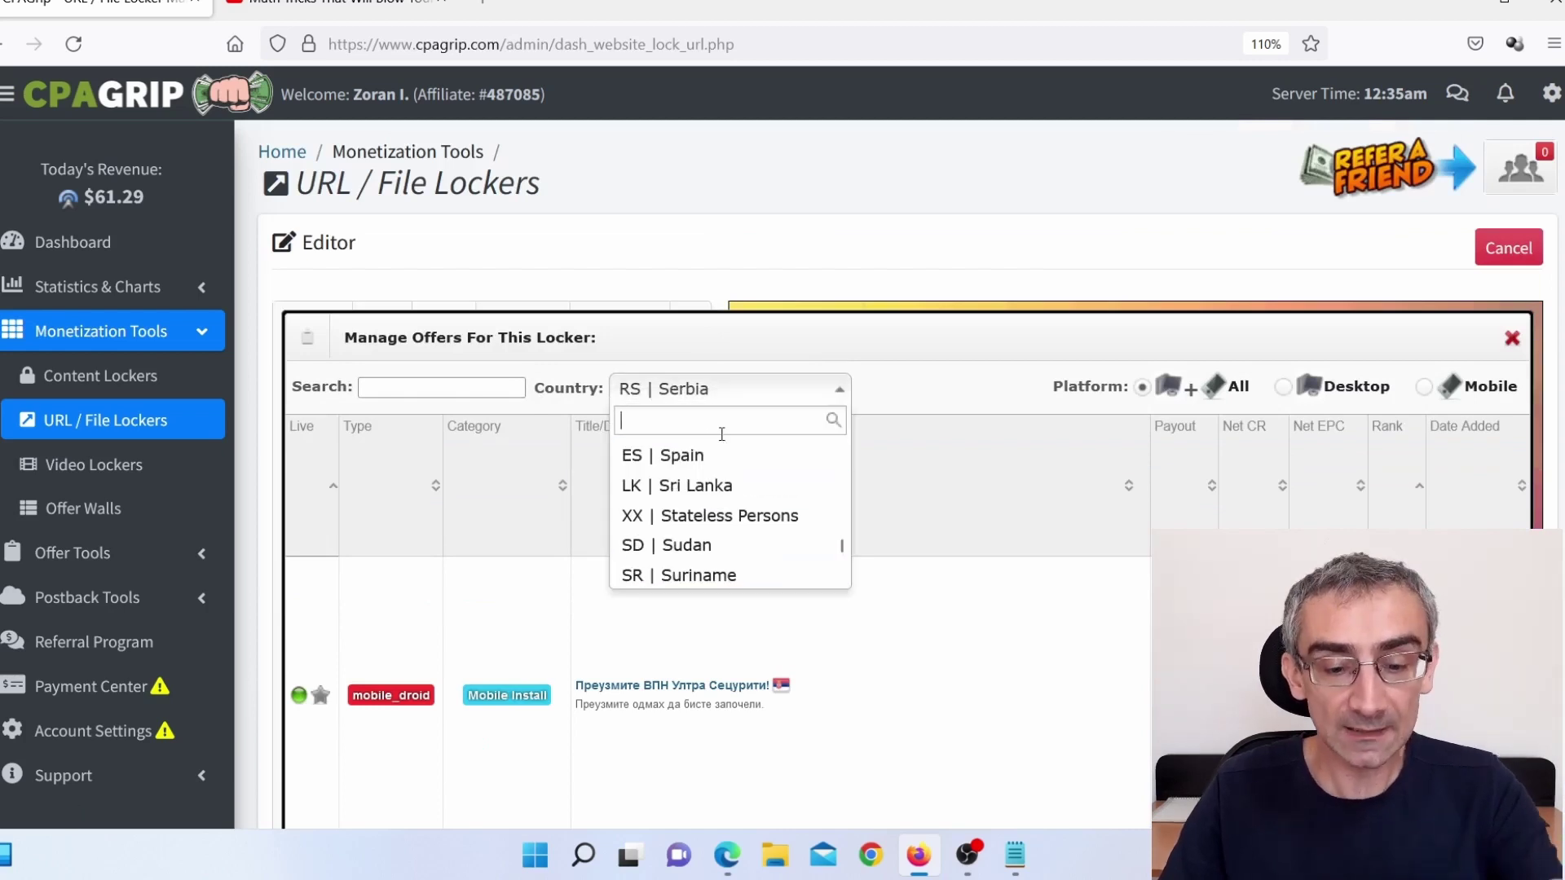
{"action": "type", "text": "uni"}
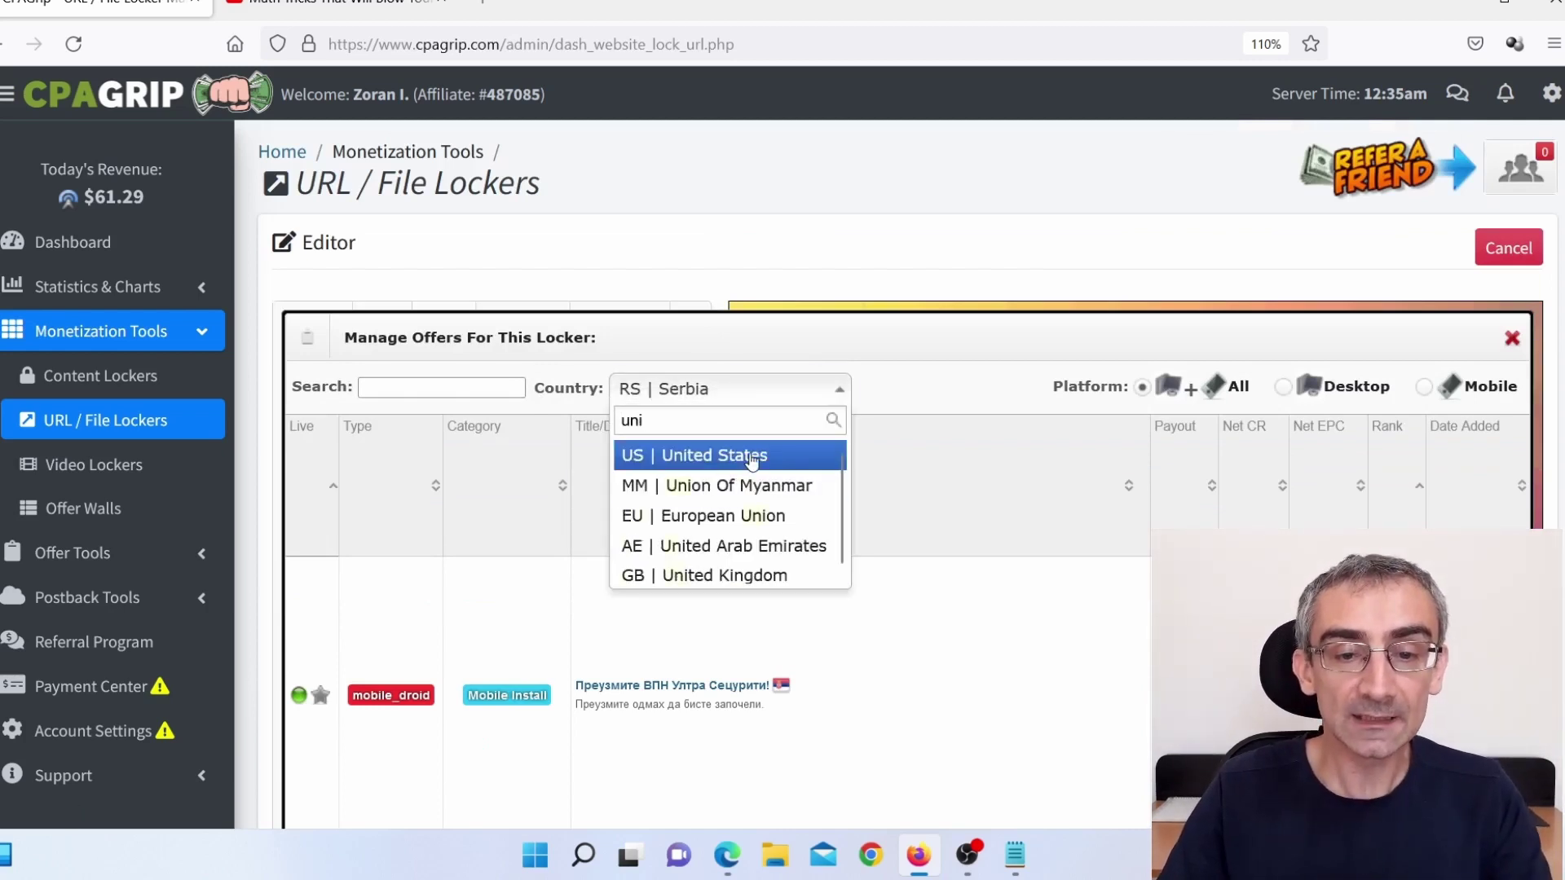
{"action": "left_click", "coordinate": [748, 455]}
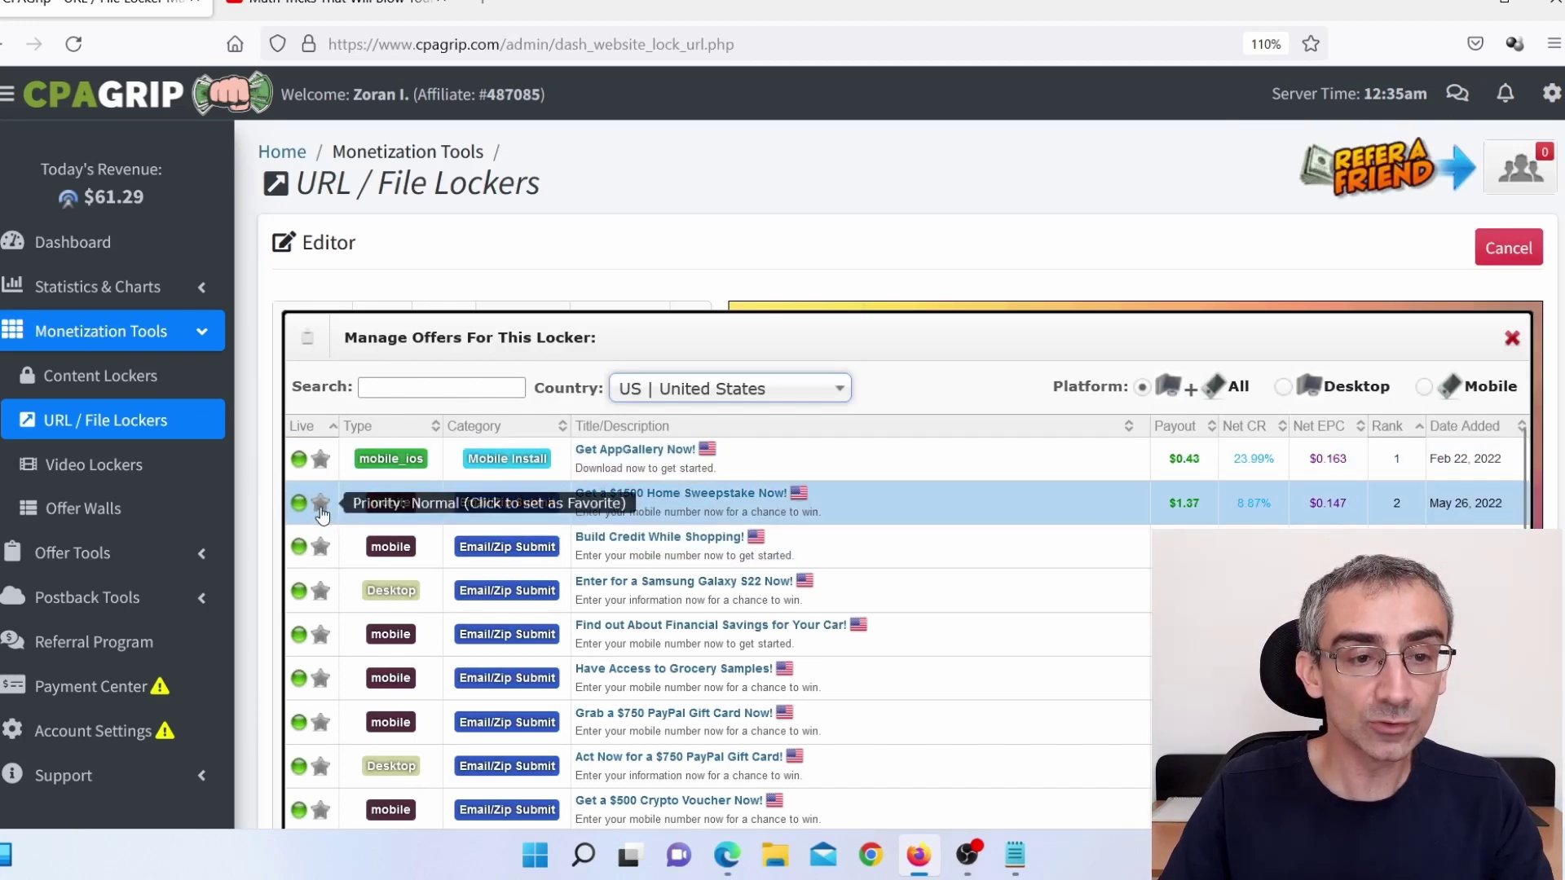
Mark the $1500 Home Sweepstake, Build Credit While Shopping, Samsung Galaxy and Financial Savings for Your Car offers as favourites and hide the offer list
{"action": "left_click", "coordinate": [321, 507]}
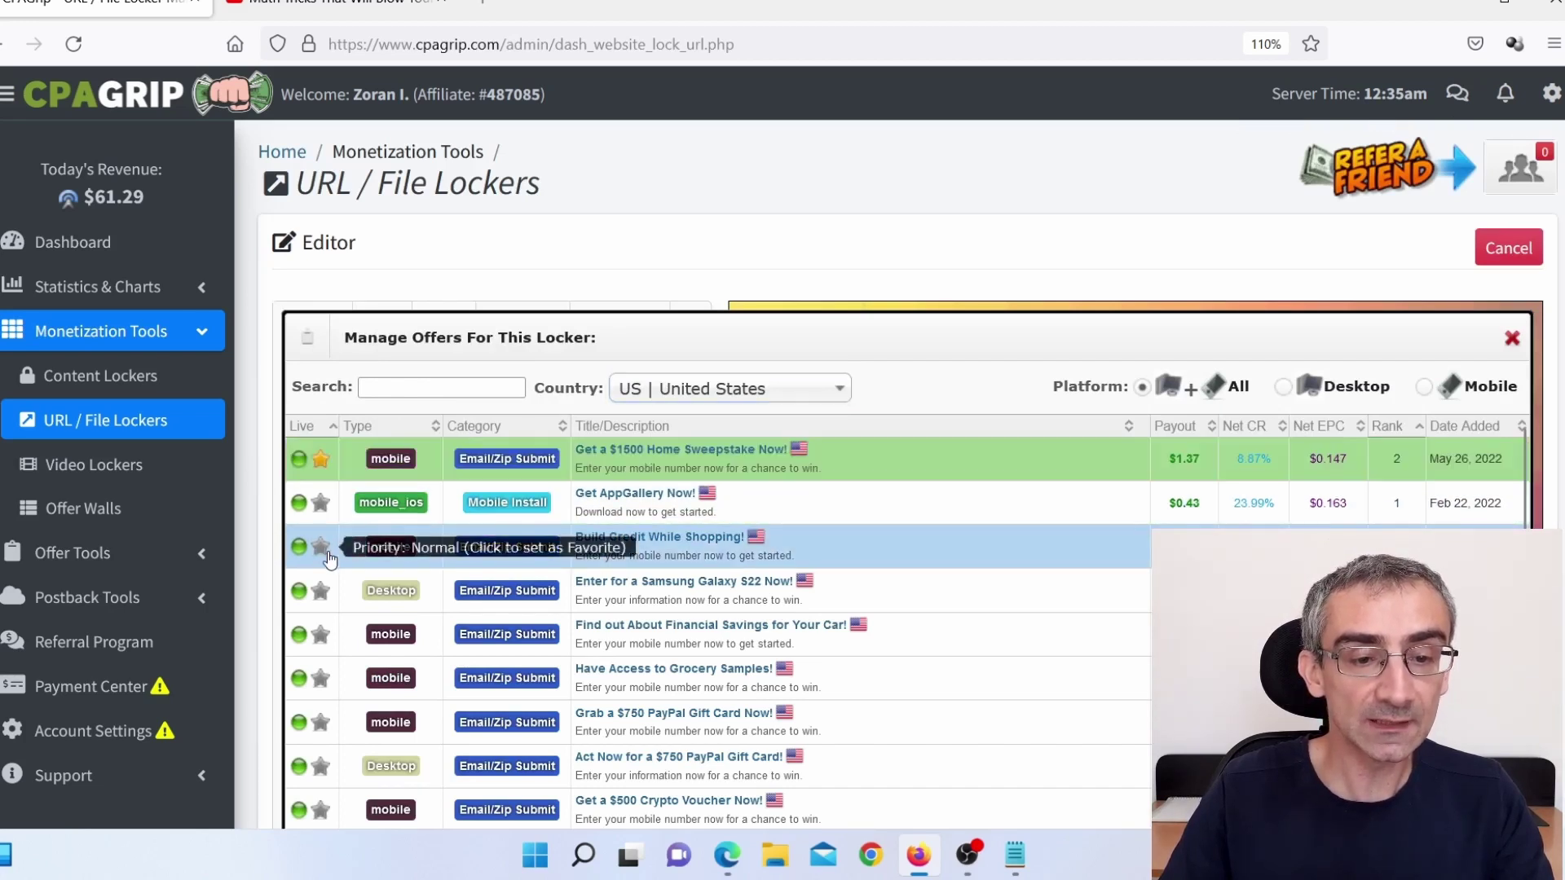
{"action": "left_click", "coordinate": [322, 548]}
{"action": "left_click", "coordinate": [321, 591]}
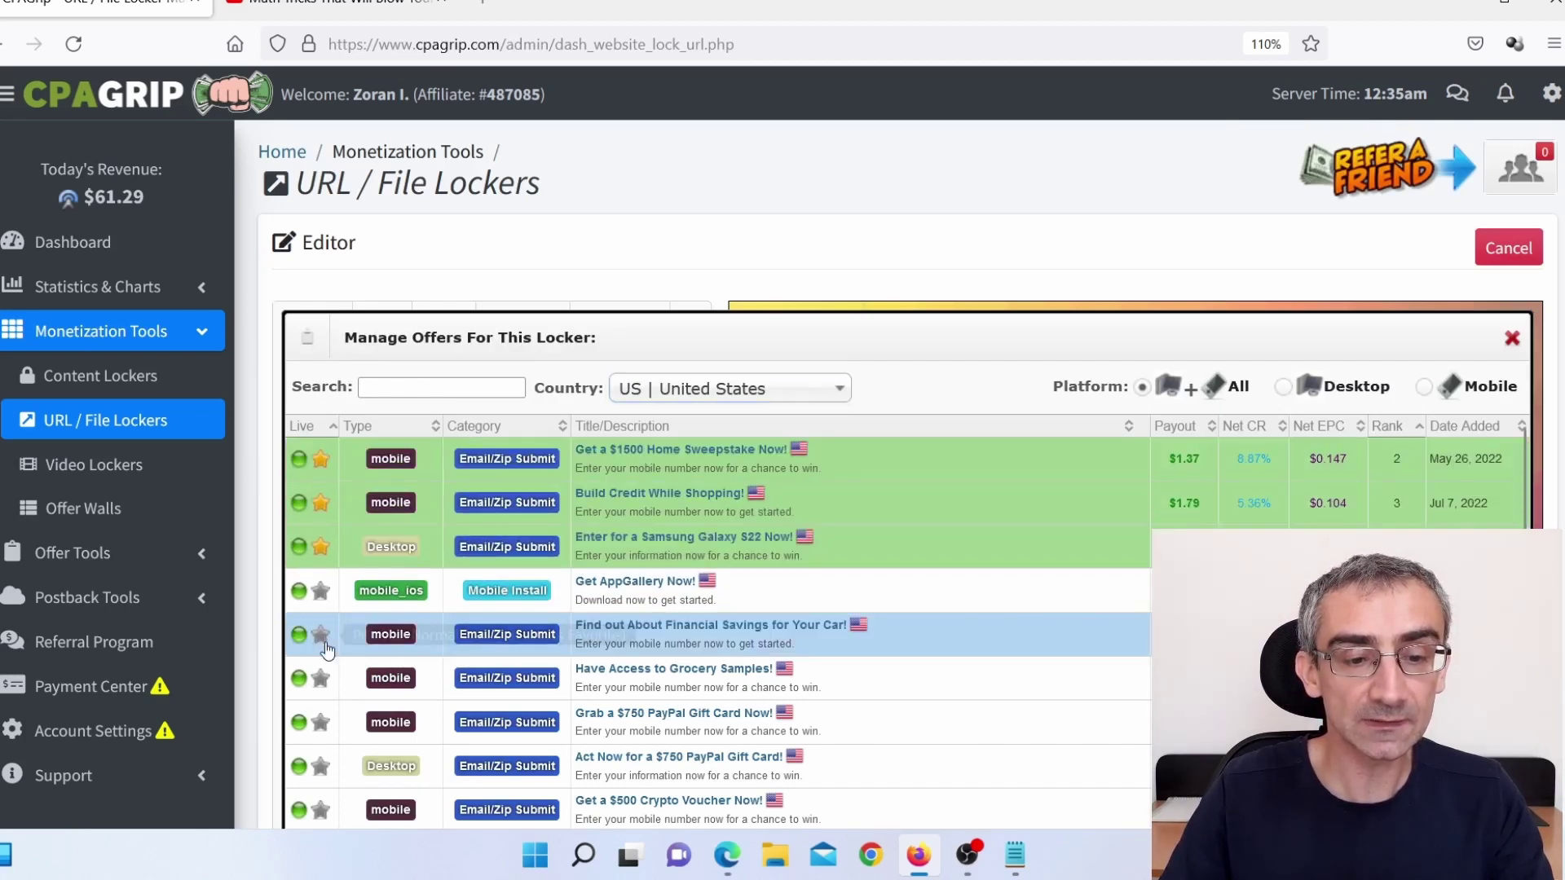
{"action": "left_click", "coordinate": [321, 635]}
{"action": "scroll", "coordinate": [744, 396], "scroll_direction": "down", "scroll_amount": 3}
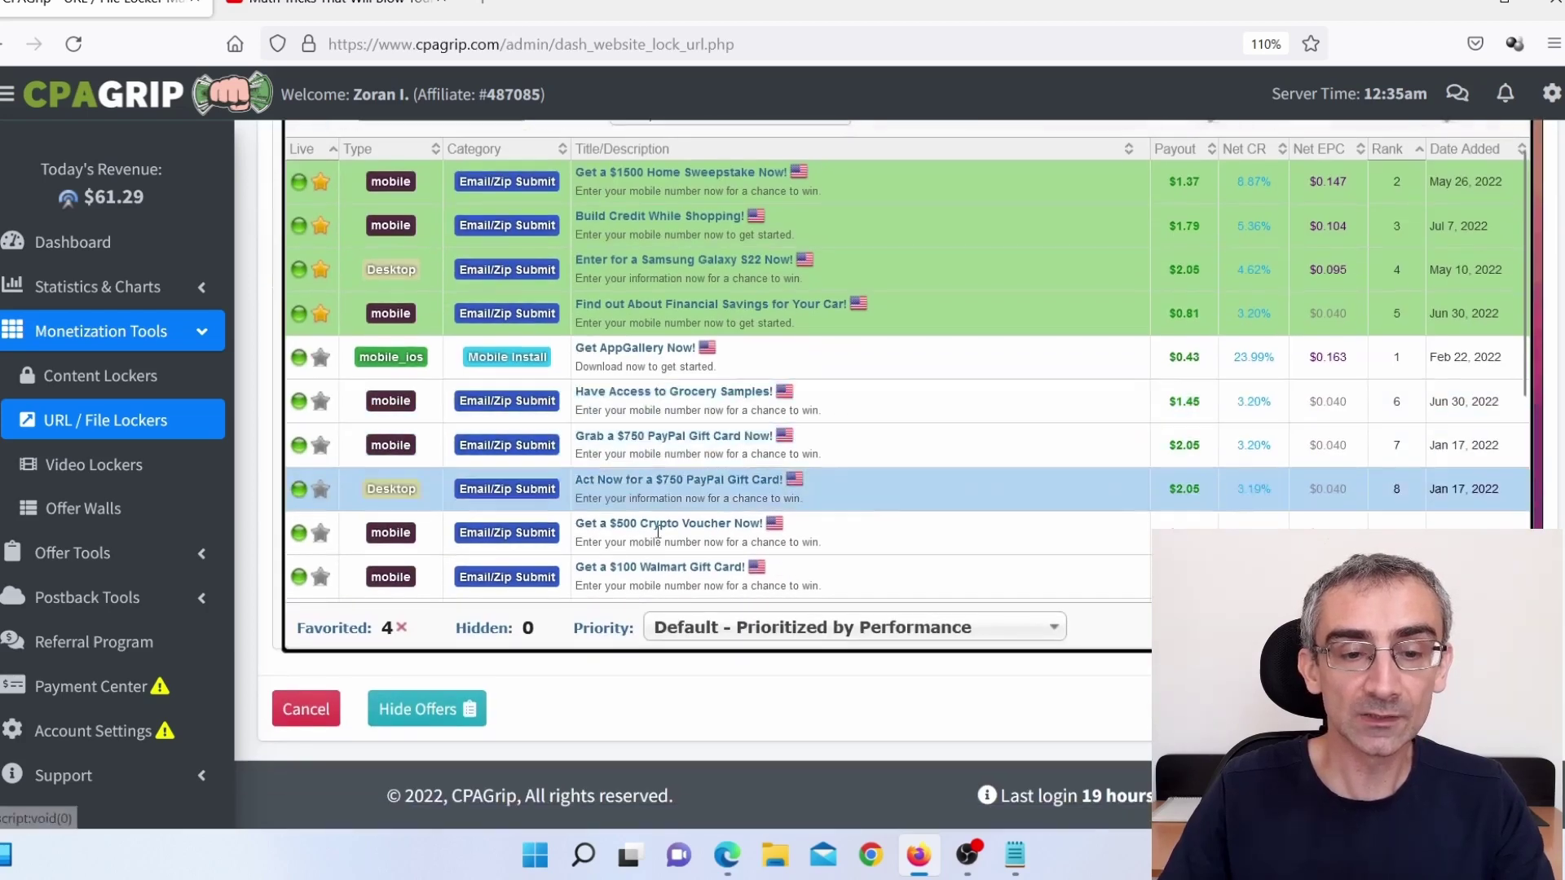
{"action": "left_click", "coordinate": [428, 707]}
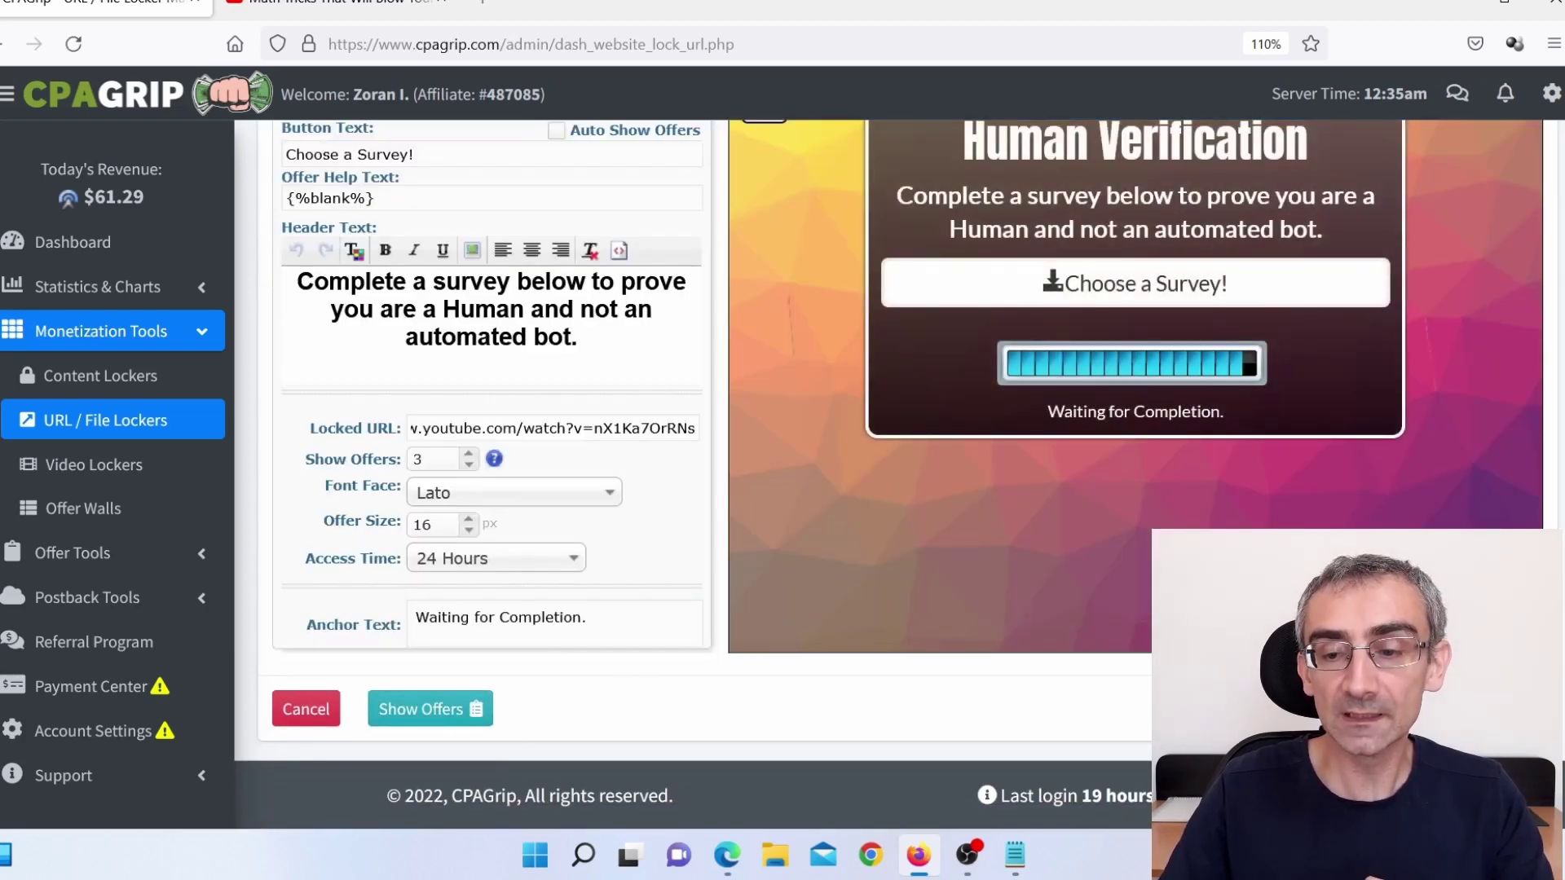
Save the URL locker and copy its generated playabledownloads.com link
{"action": "left_click", "coordinate": [1497, 709]}
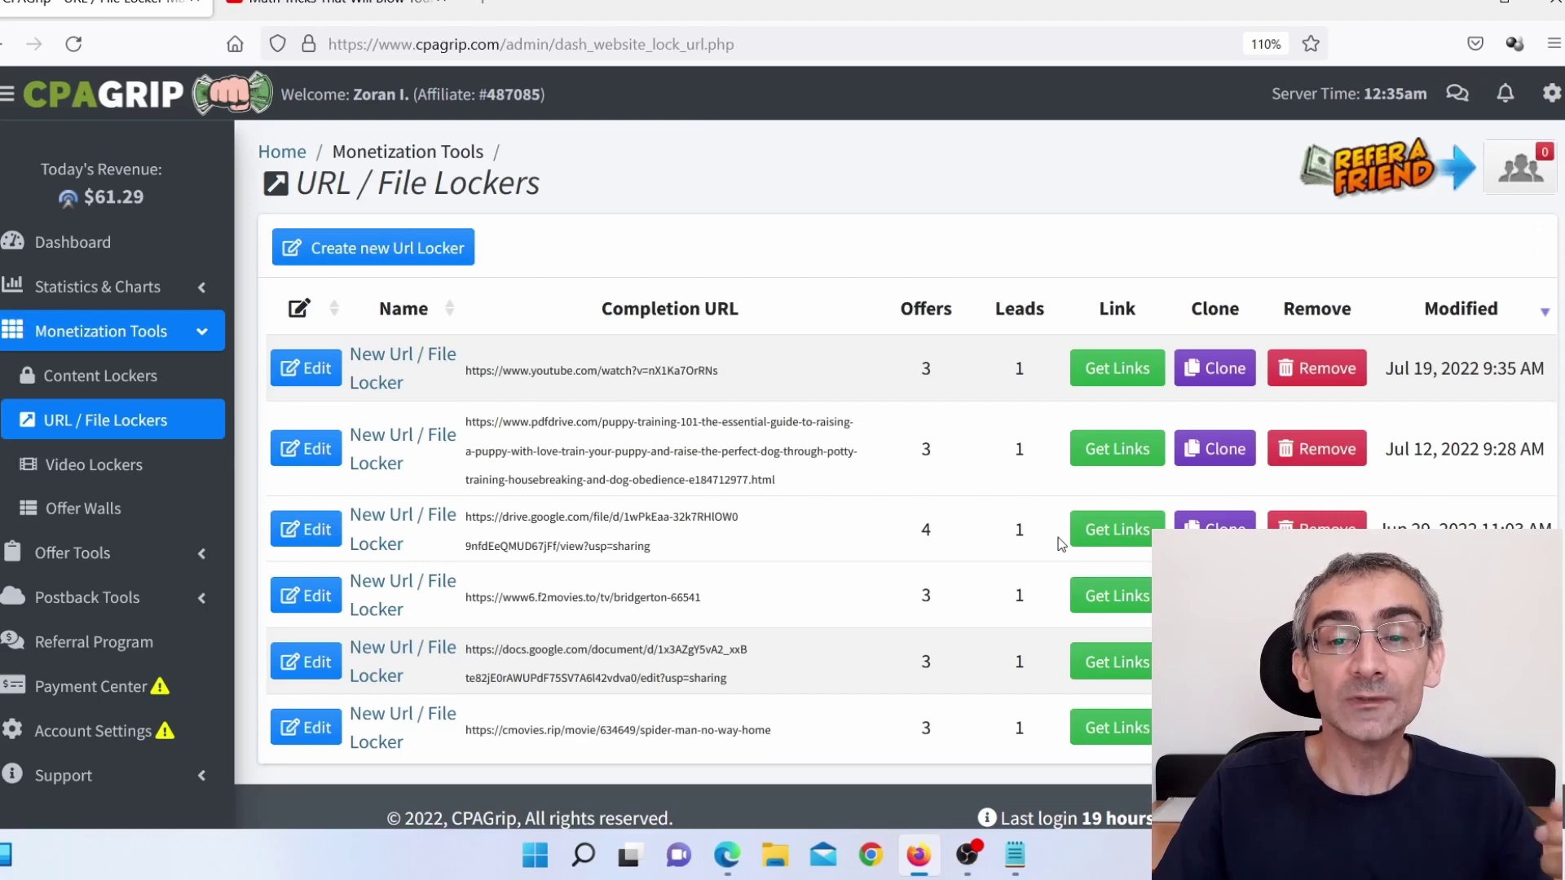
{"action": "left_click", "coordinate": [1119, 374]}
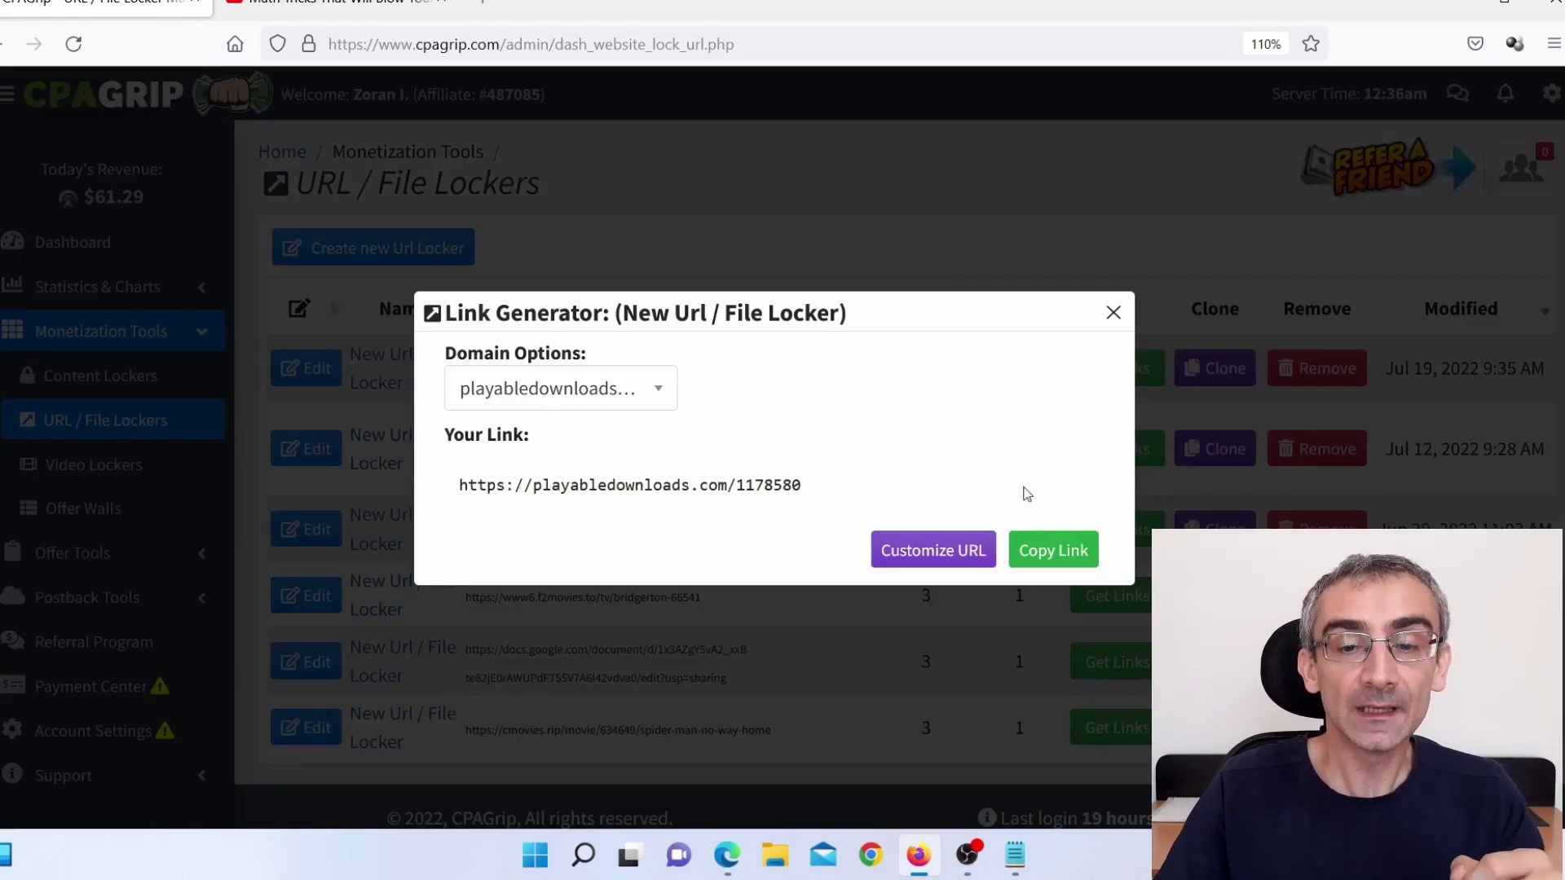
{"action": "left_click_drag", "start_coordinate": [868, 495], "coordinate": [438, 481]}
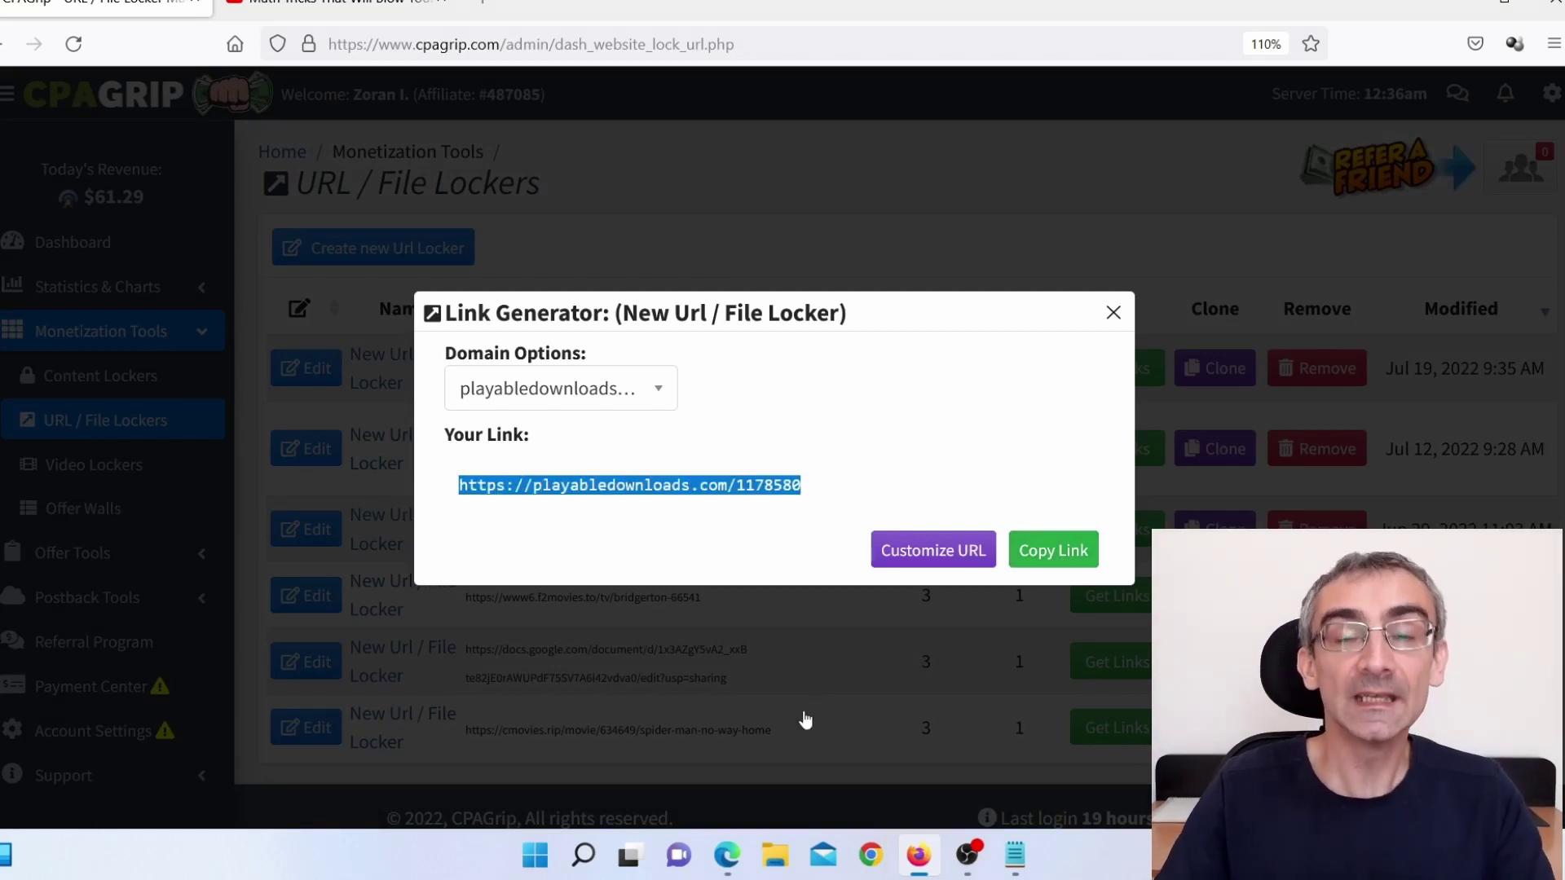
Switch to Google Sites in Edge and link the text "Click here to see the solution" to the copied locker address
{"action": "left_click", "coordinate": [728, 854]}
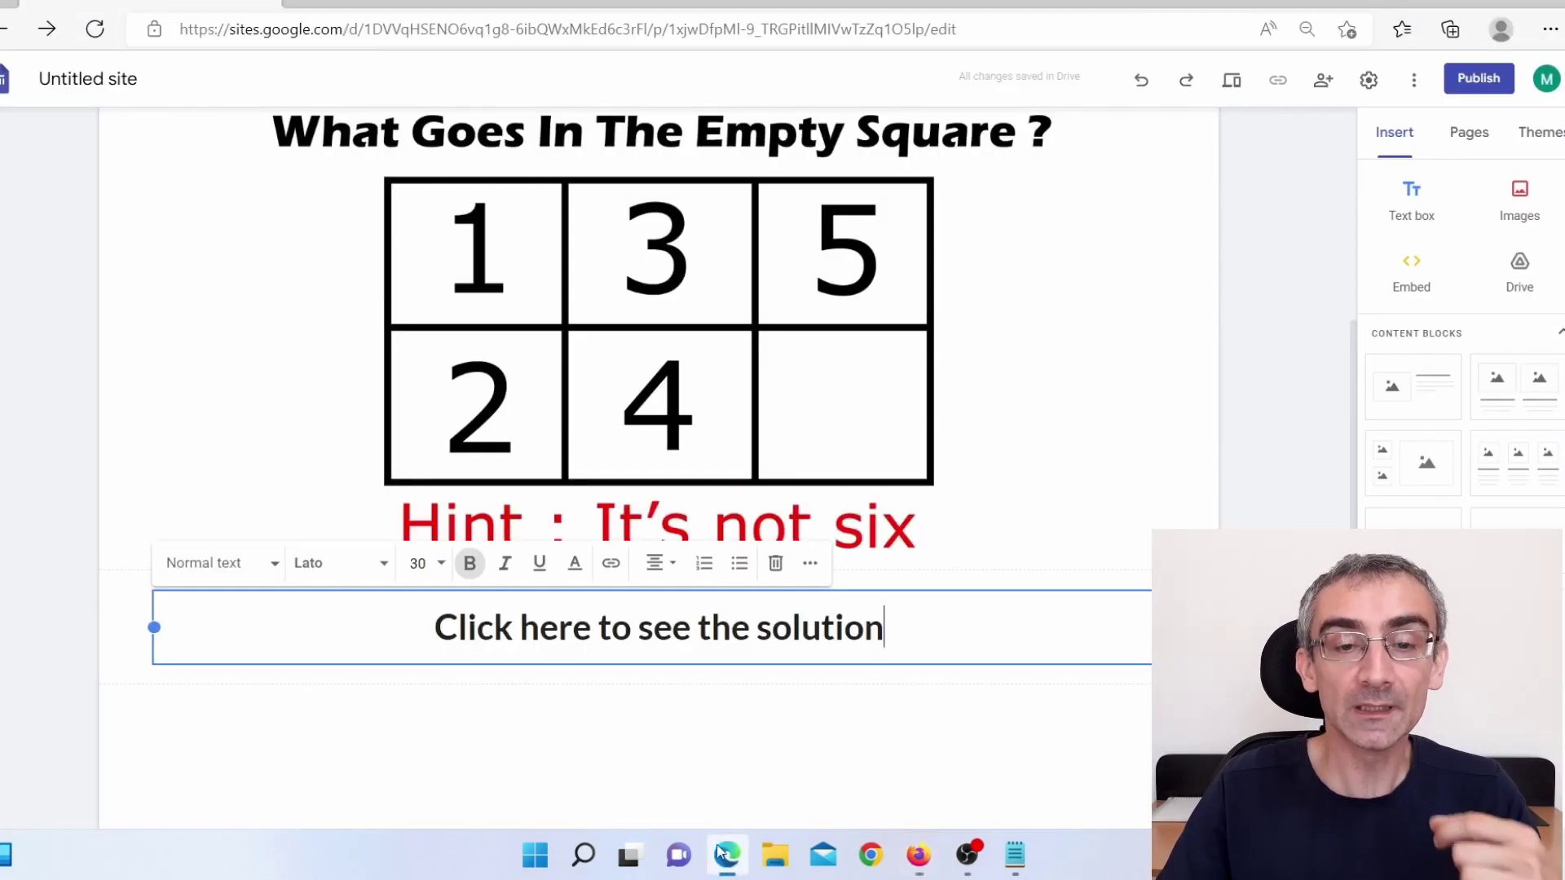
{"action": "left_click_drag", "start_coordinate": [900, 634], "coordinate": [431, 638]}
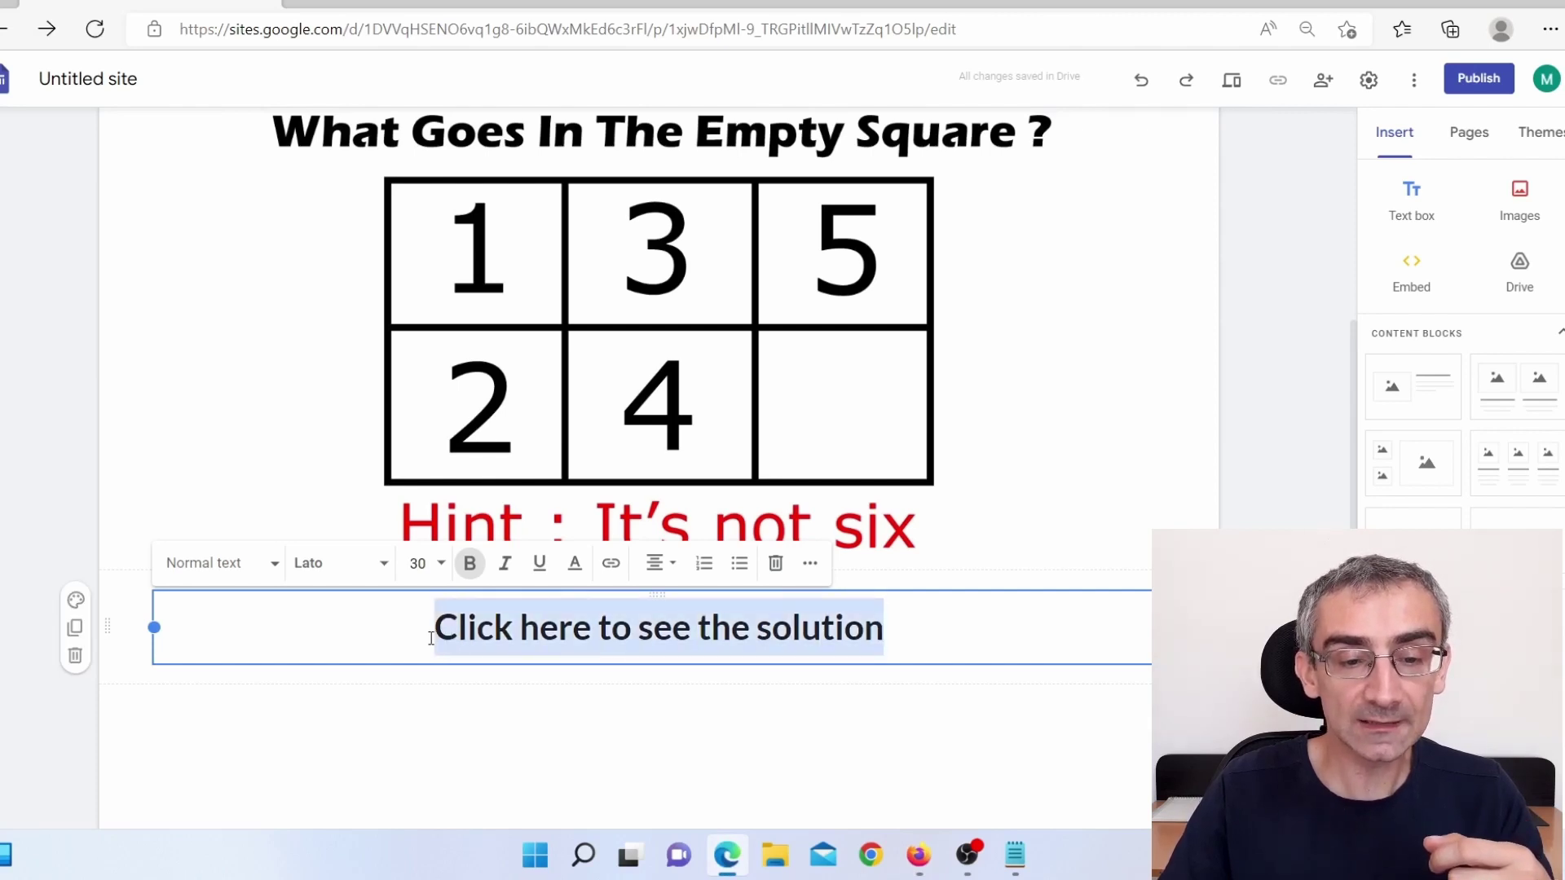
{"action": "left_click", "coordinate": [612, 562]}
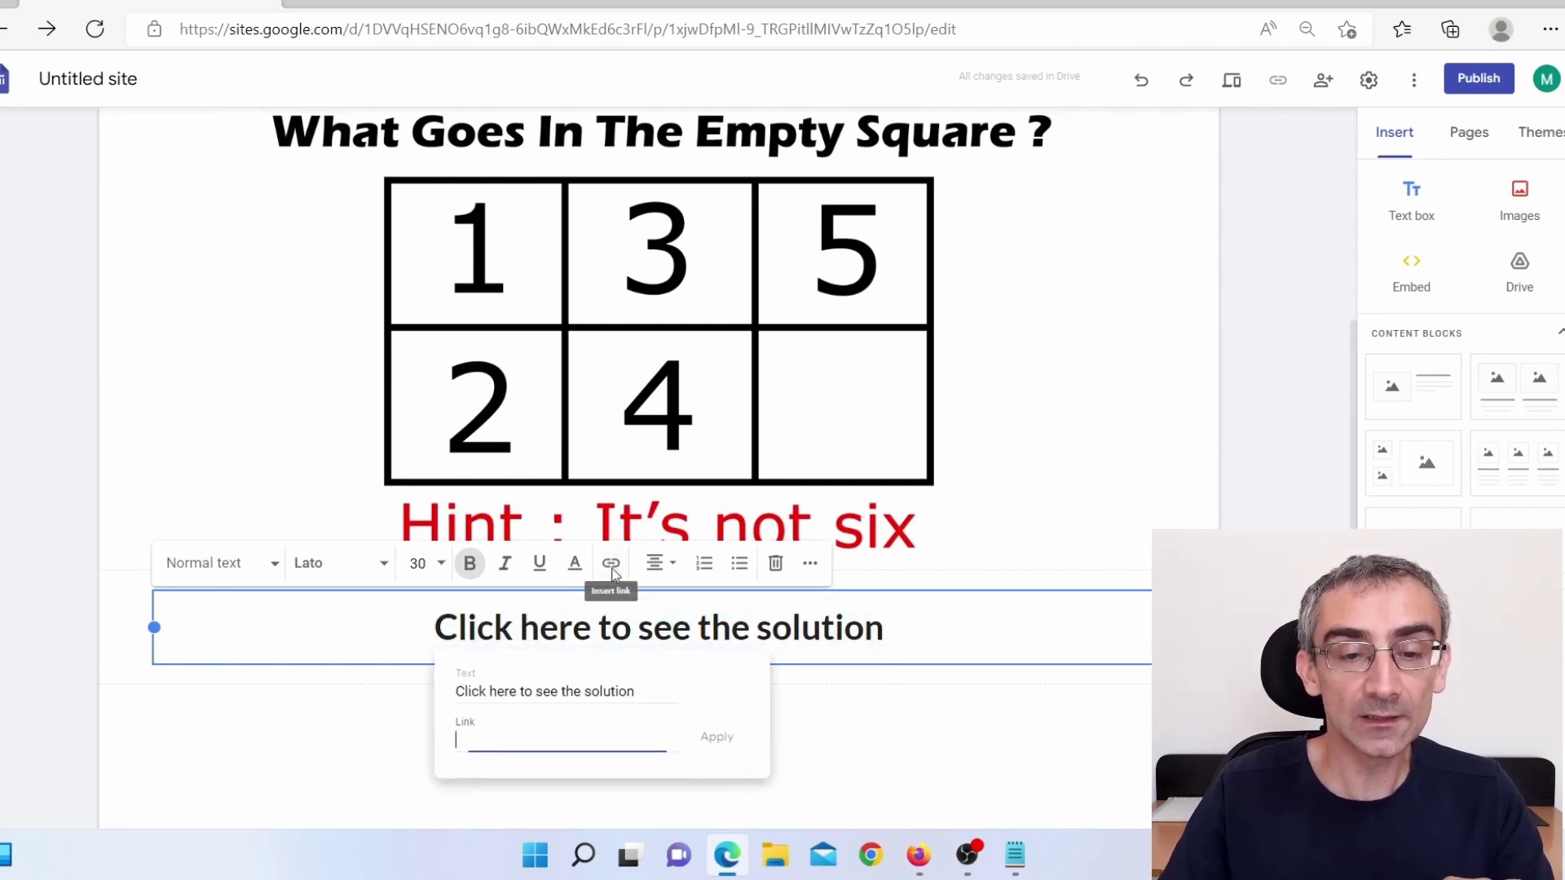
{"action": "key", "text": "ctrl+v"}
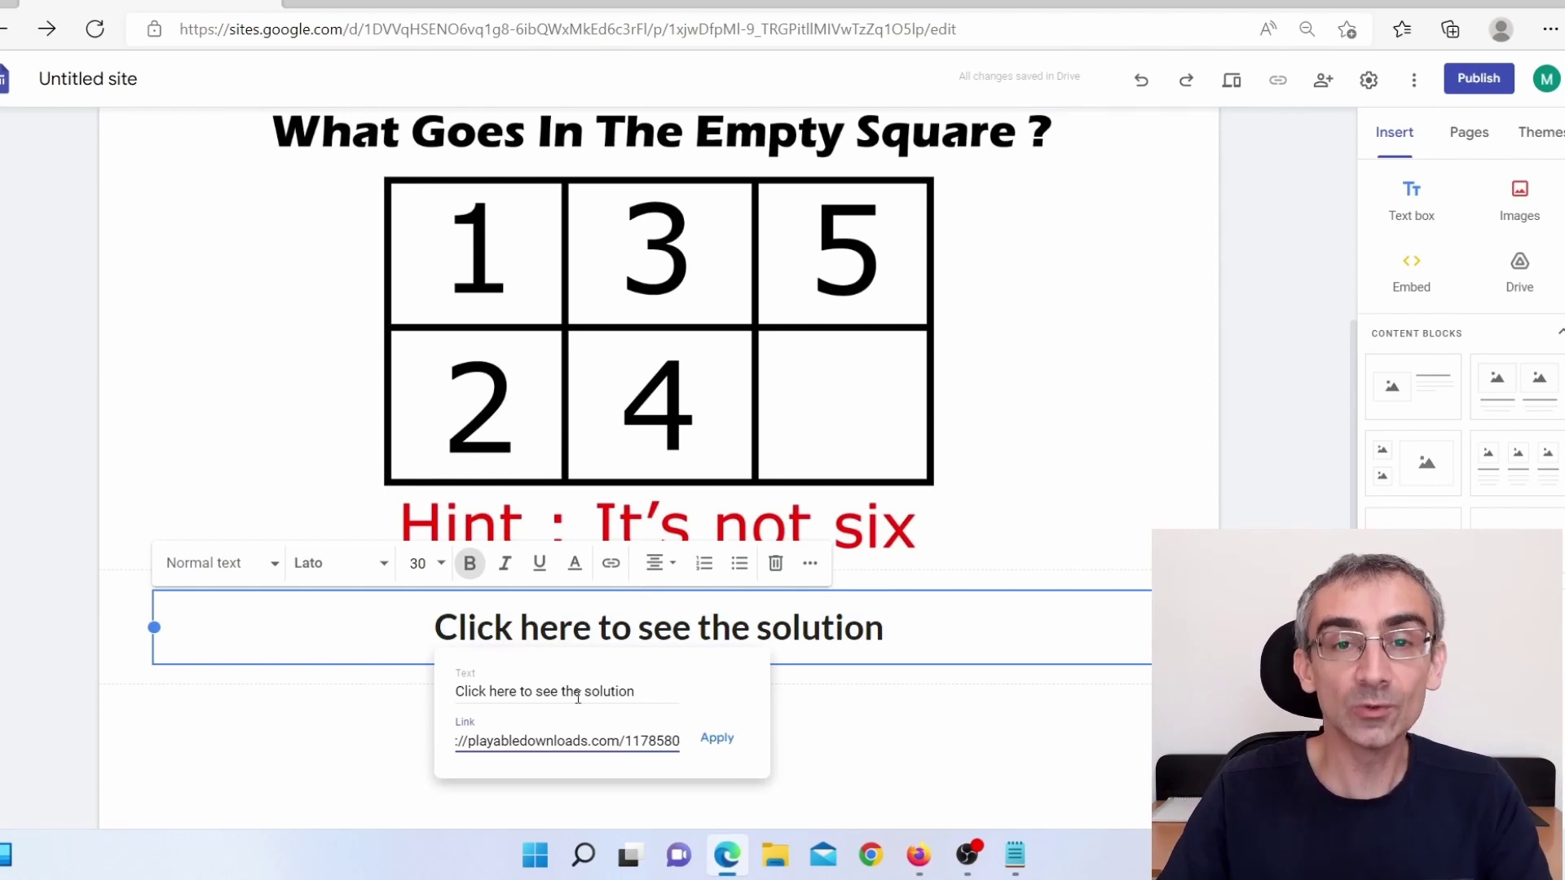
{"action": "left_click", "coordinate": [716, 737]}
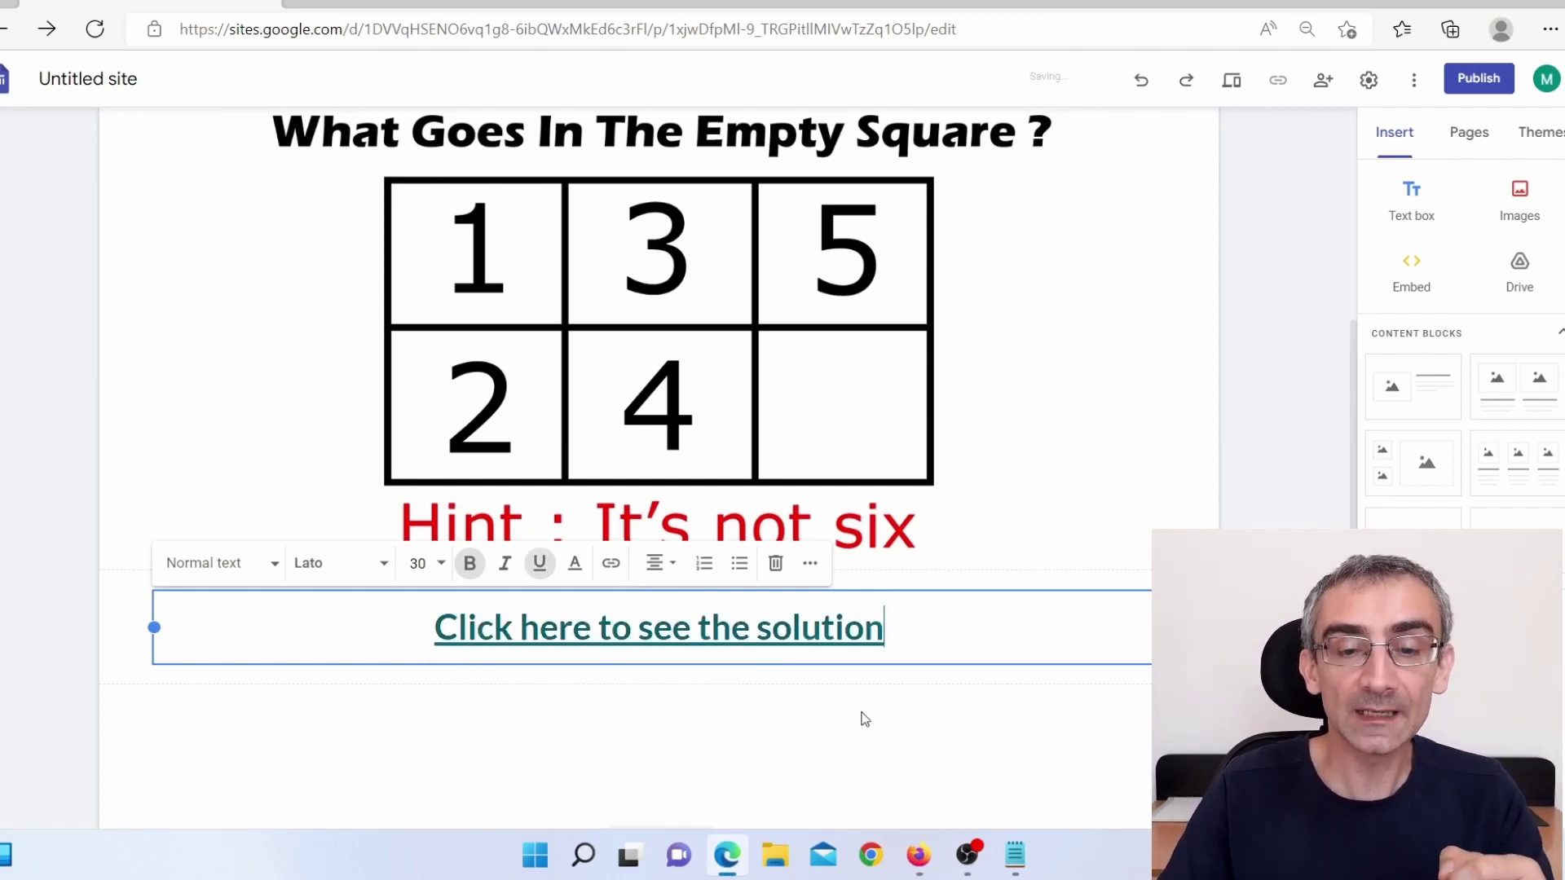
{"action": "left_click", "coordinate": [899, 706]}
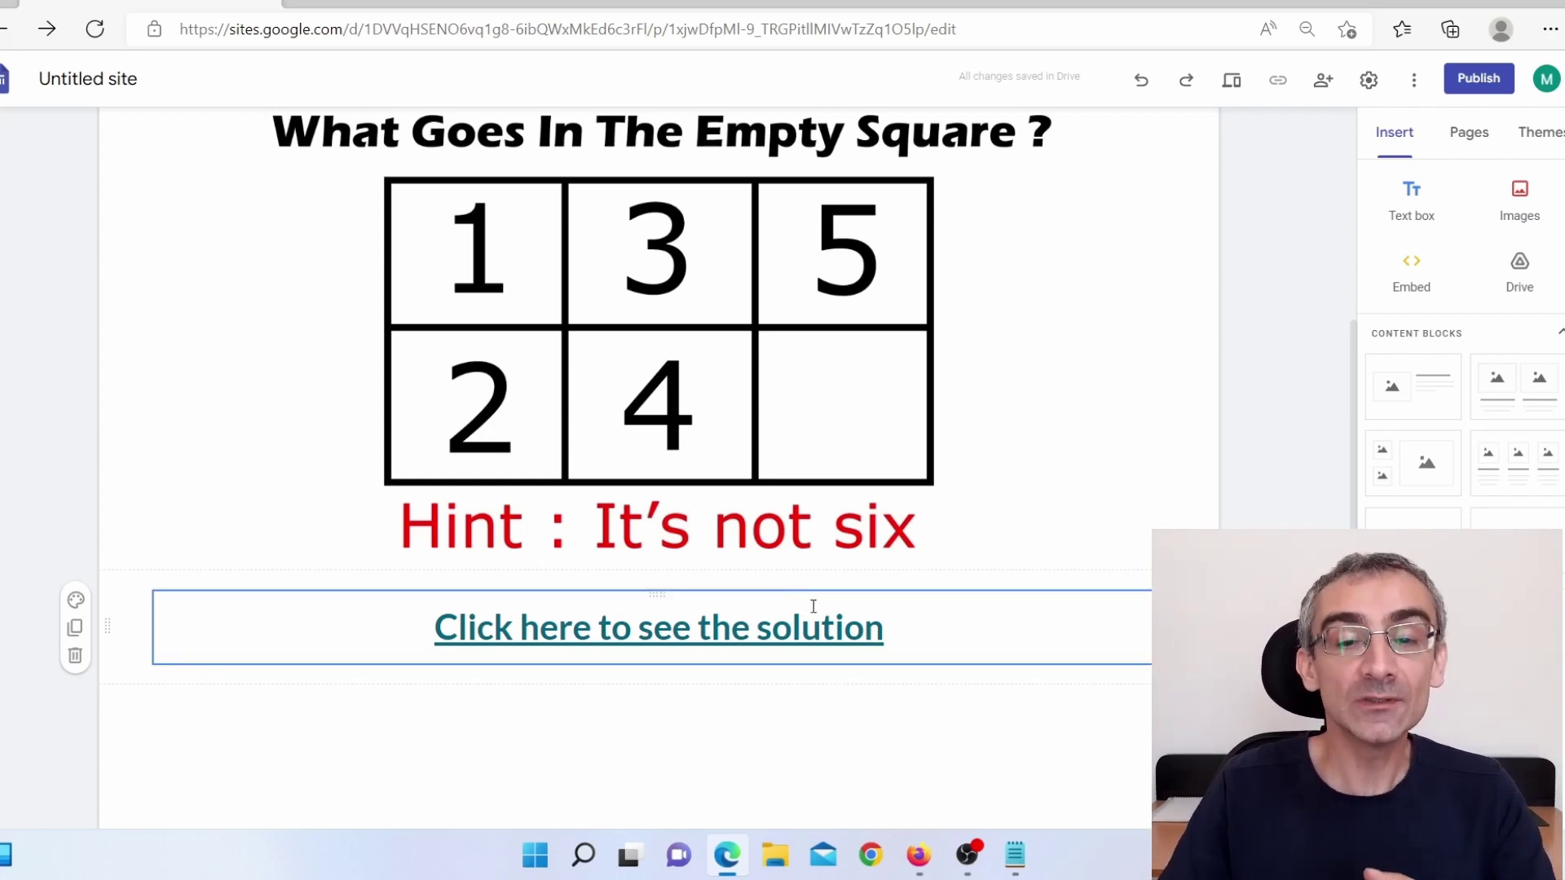
{"action": "scroll", "coordinate": [807, 612], "scroll_direction": "down", "scroll_amount": 1}
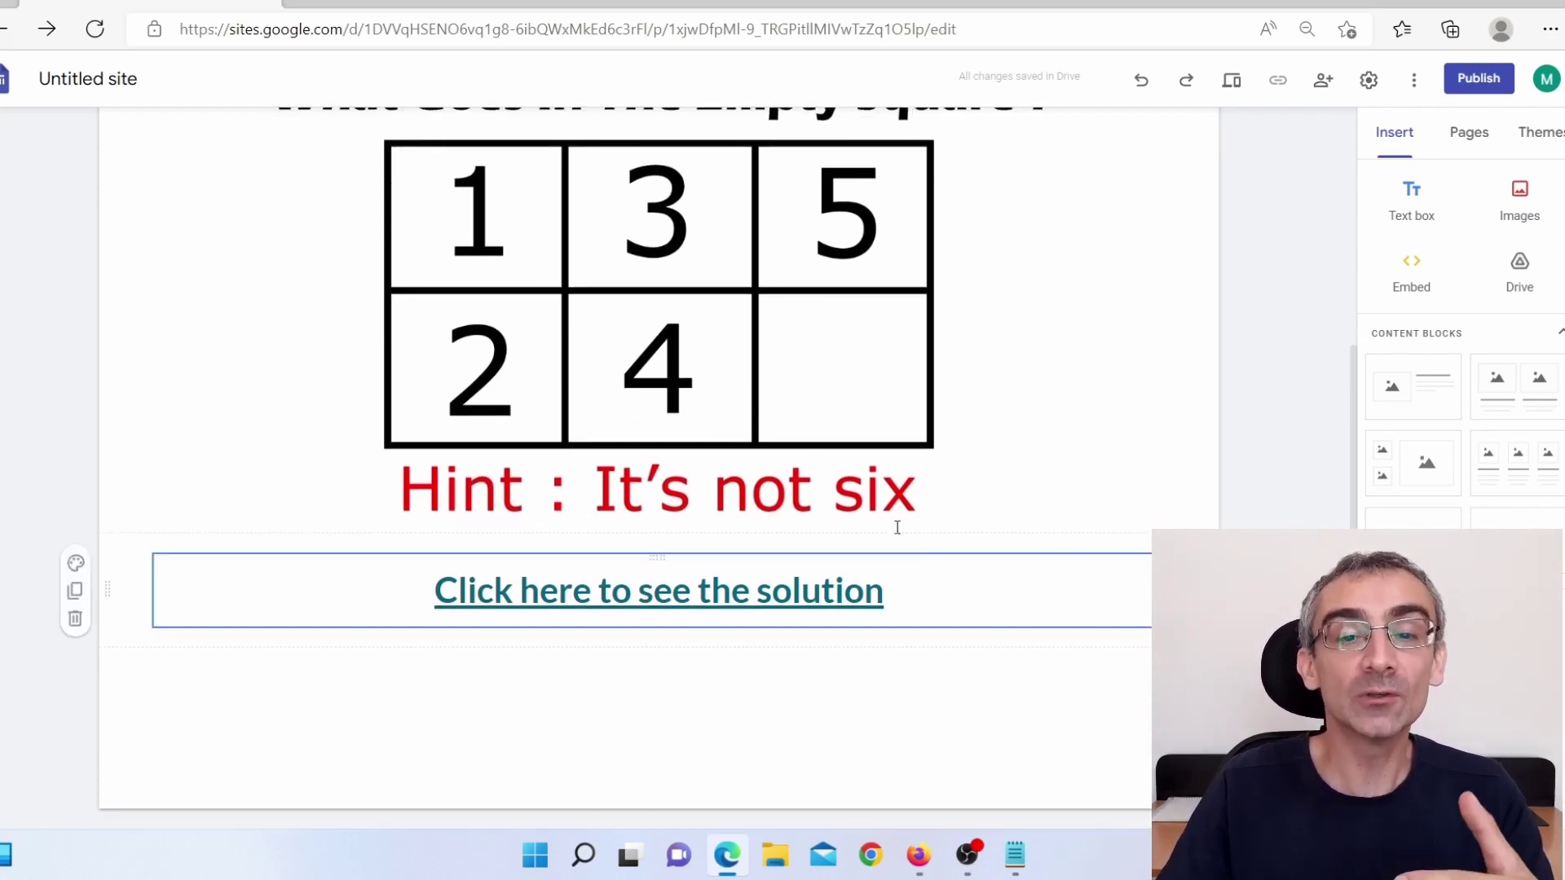
{"action": "scroll", "coordinate": [726, 636], "scroll_direction": "up", "scroll_amount": 3}
{"action": "scroll", "coordinate": [798, 467], "scroll_direction": "down", "scroll_amount": 3}
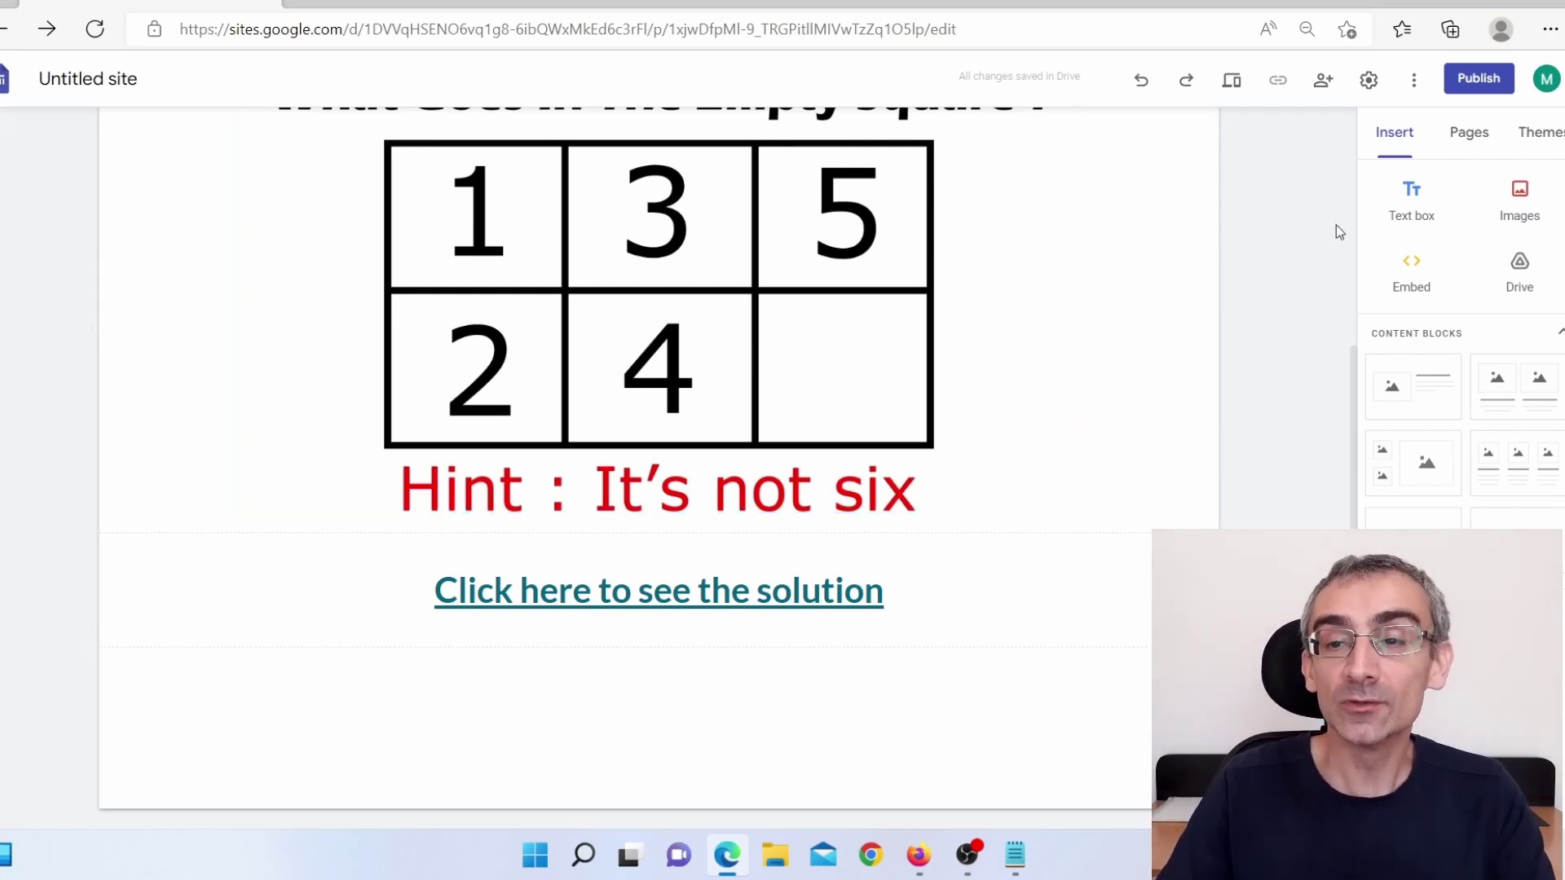
Publish the site to the web with the web address "mathematicaltricks"
{"action": "left_click", "coordinate": [1471, 88]}
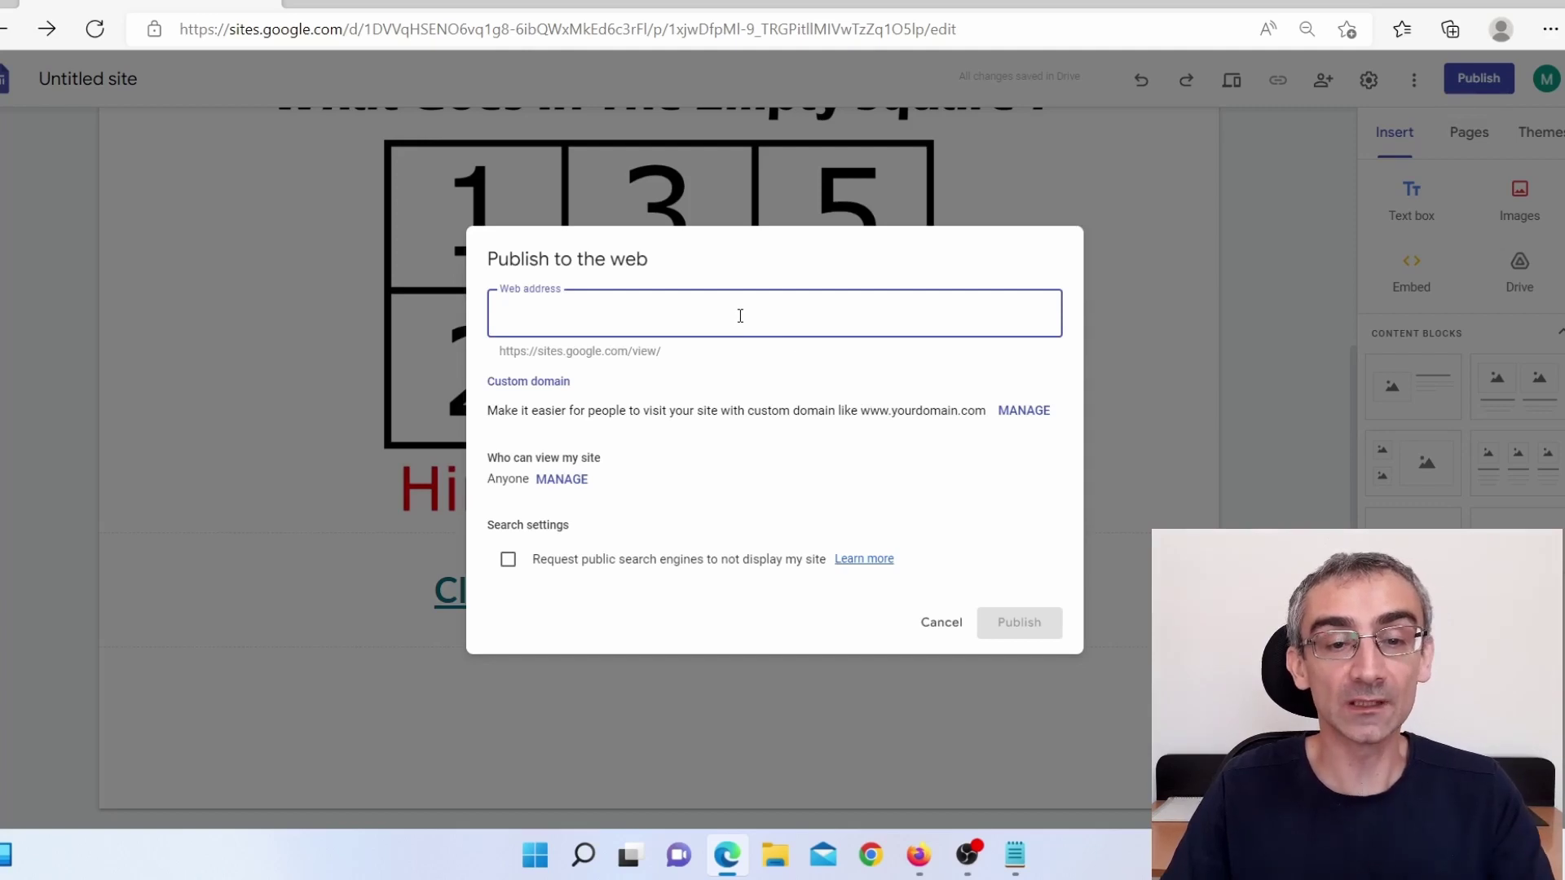
{"action": "left_click", "coordinate": [632, 314]}
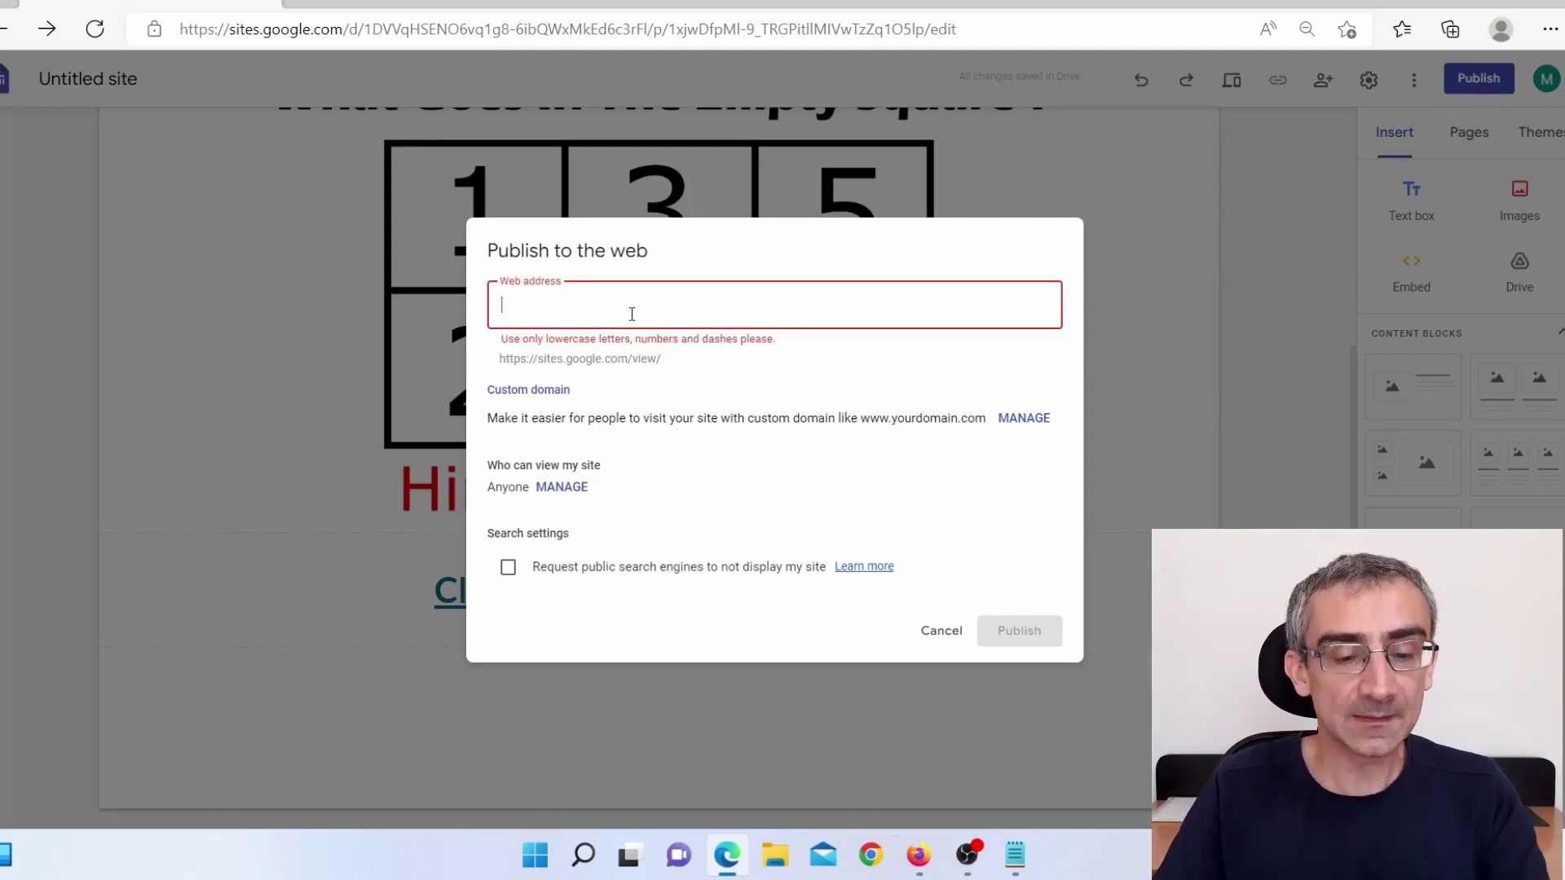
{"action": "type", "text": "mathematicaltricks"}
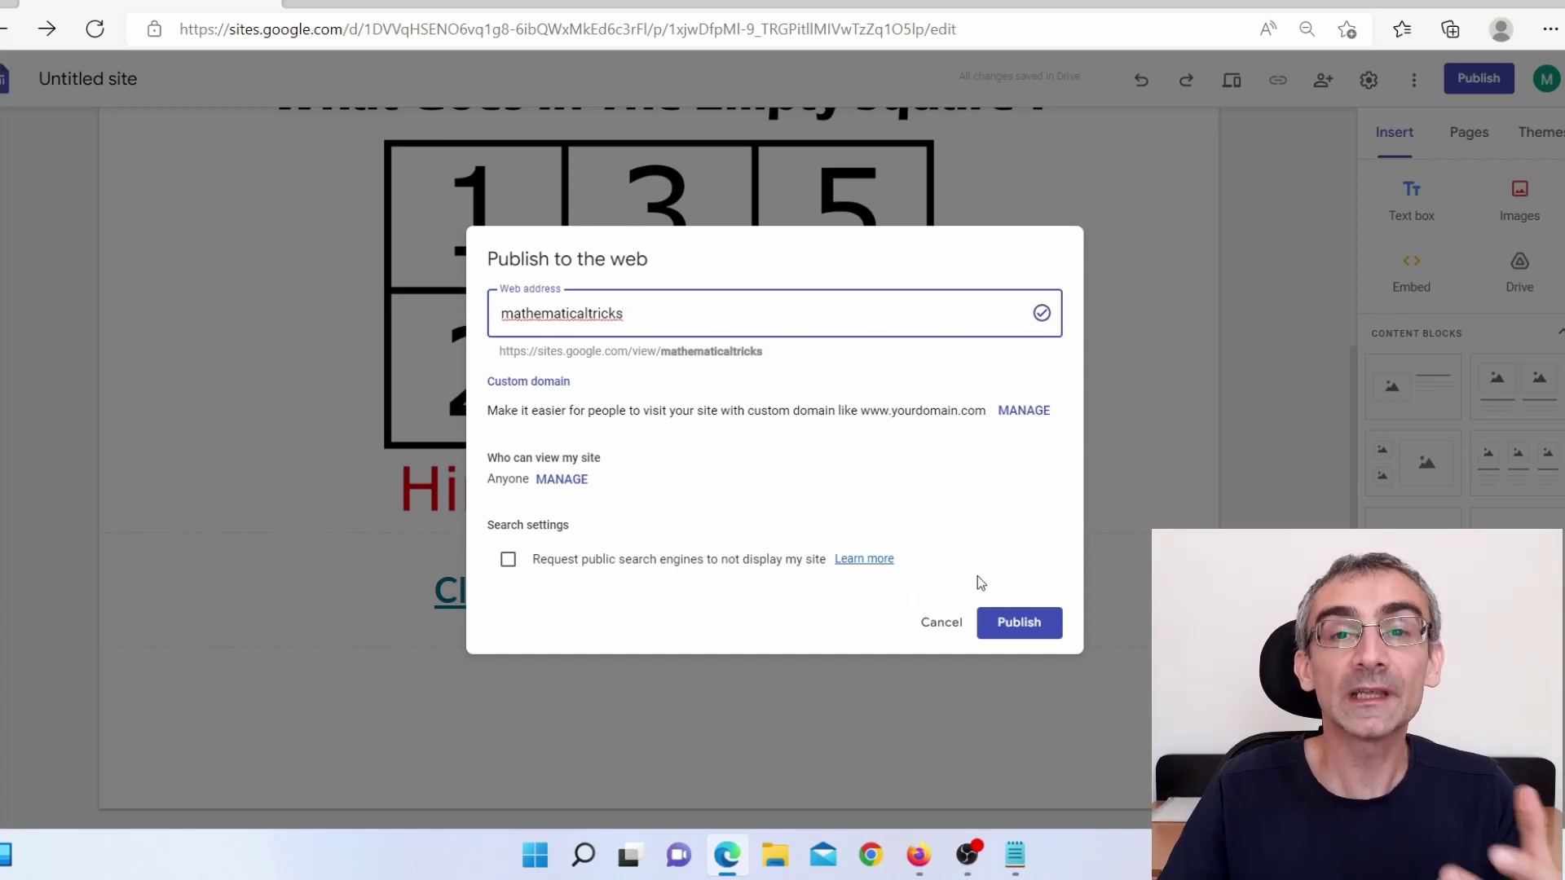
{"action": "left_click", "coordinate": [1021, 630]}
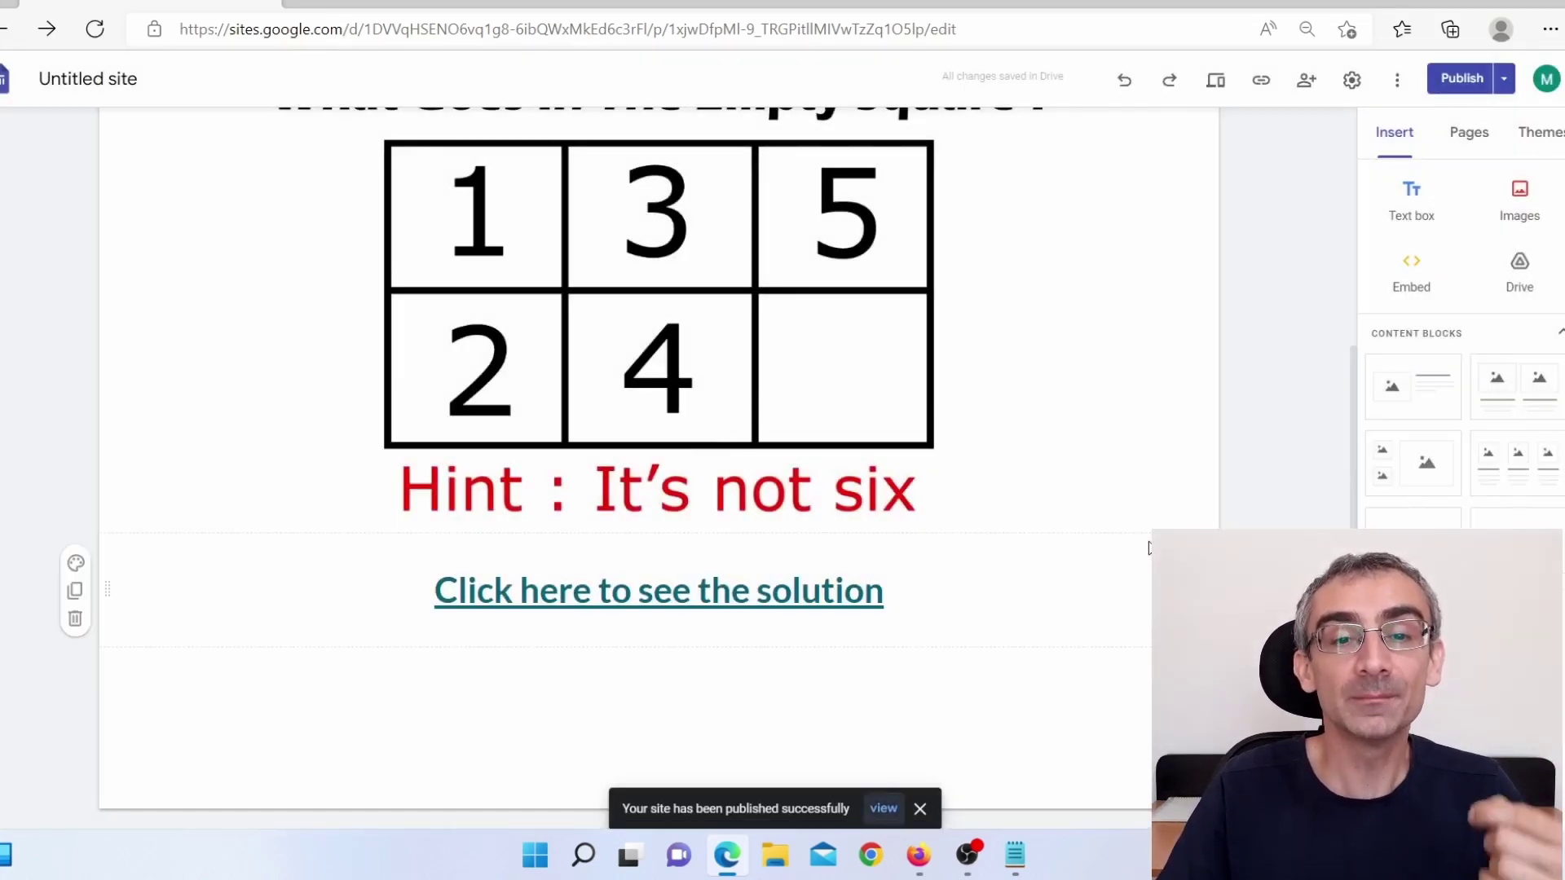
Copy the published site link into the Notepad note a few lines below the existing text and return to Google Sites
{"action": "left_click", "coordinate": [1261, 81]}
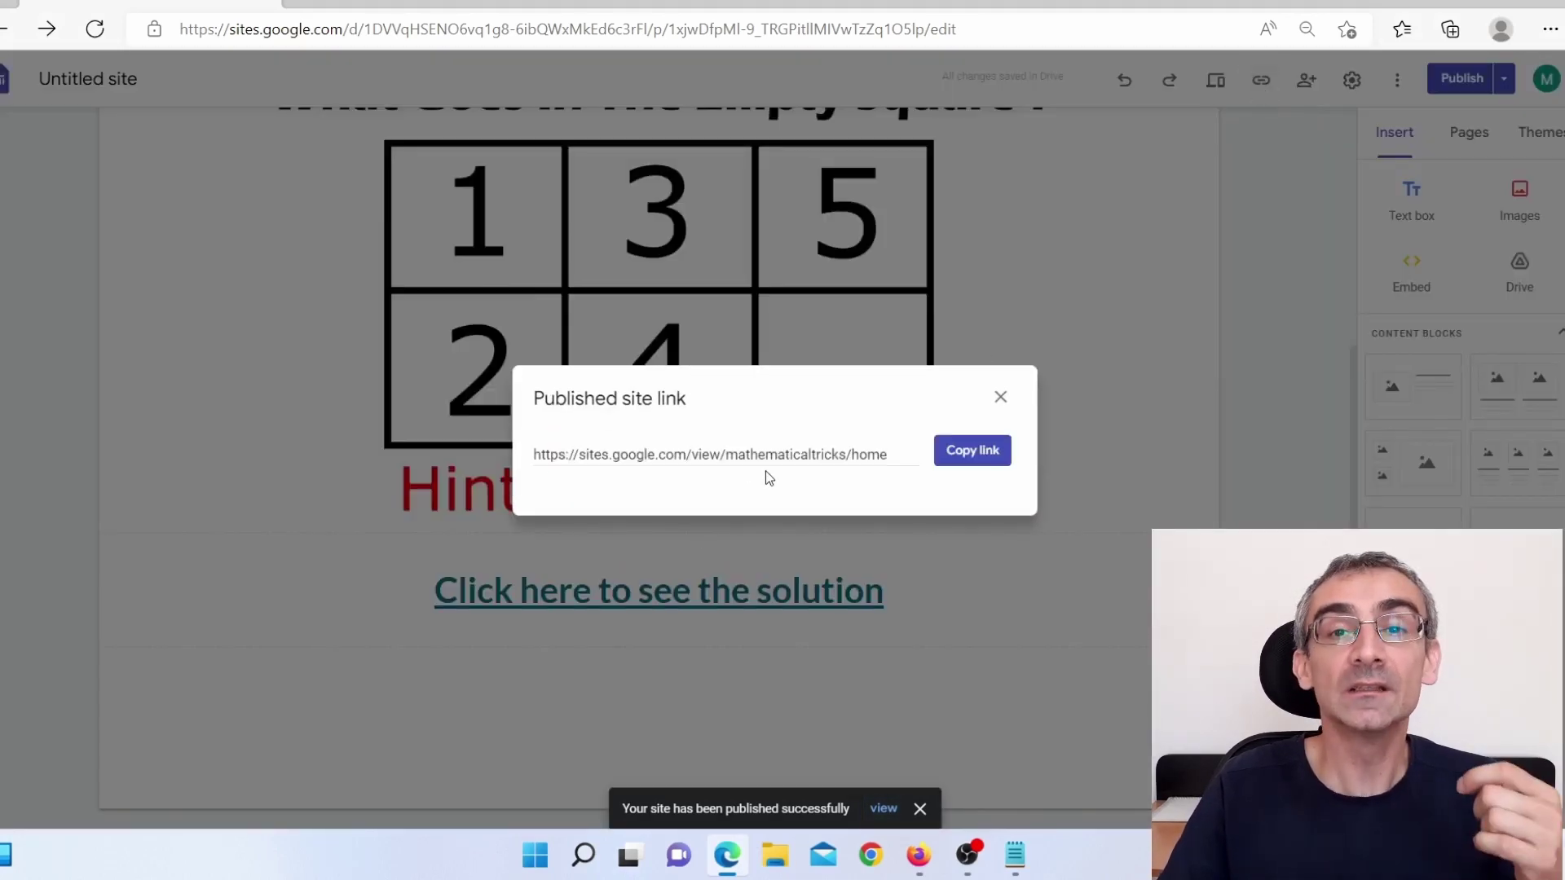
{"action": "left_click", "coordinate": [972, 466]}
{"action": "key", "text": "alt+Tab"}
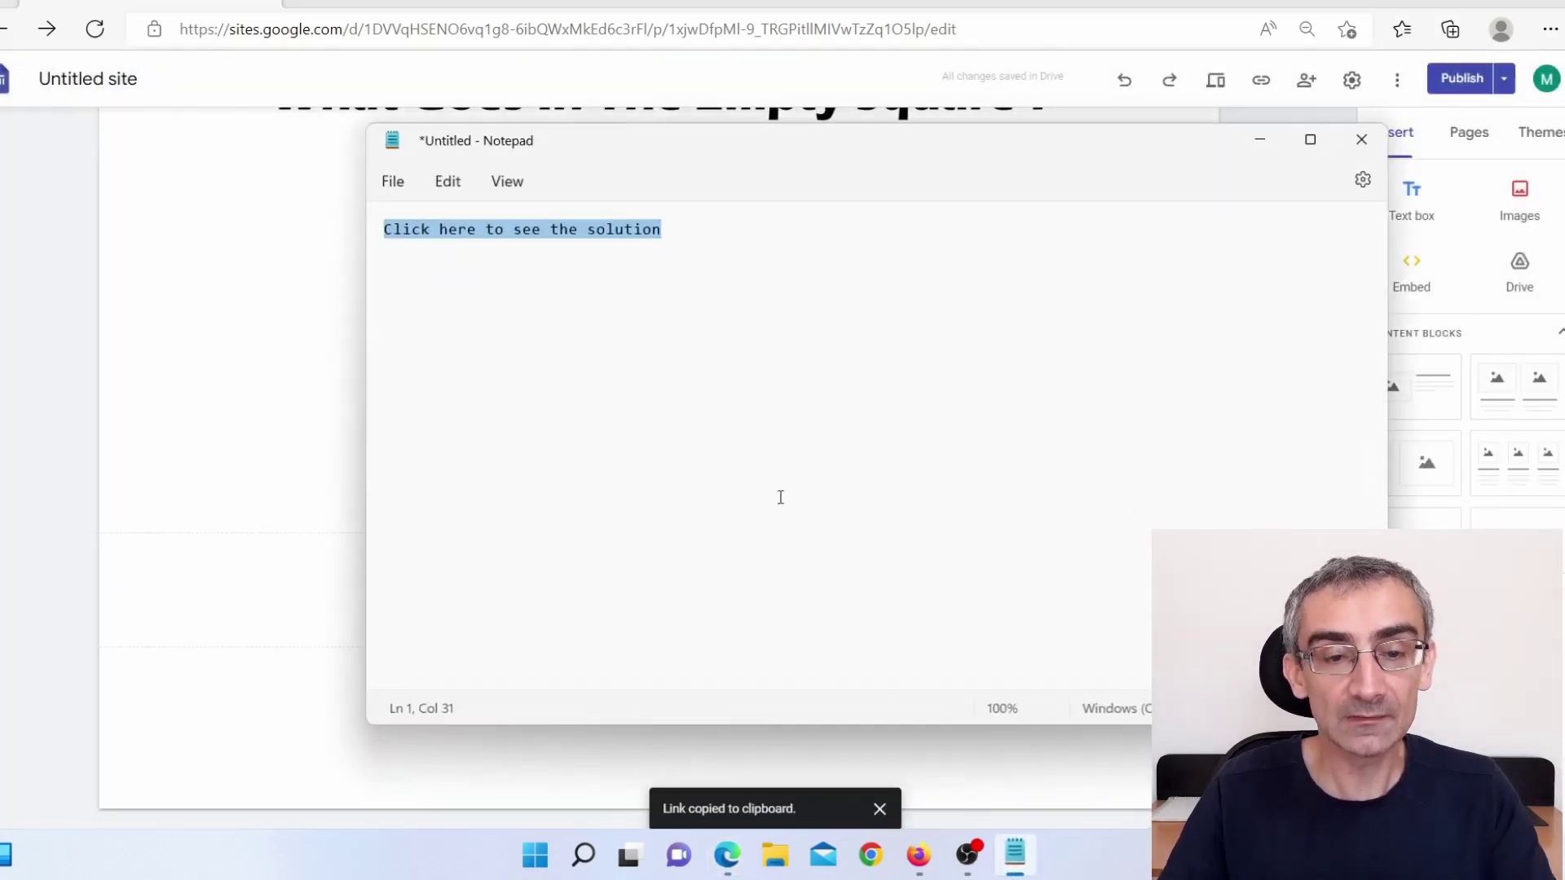
{"action": "left_click", "coordinate": [732, 247]}
{"action": "key", "text": "Return"}
{"action": "key", "text": "Return"}
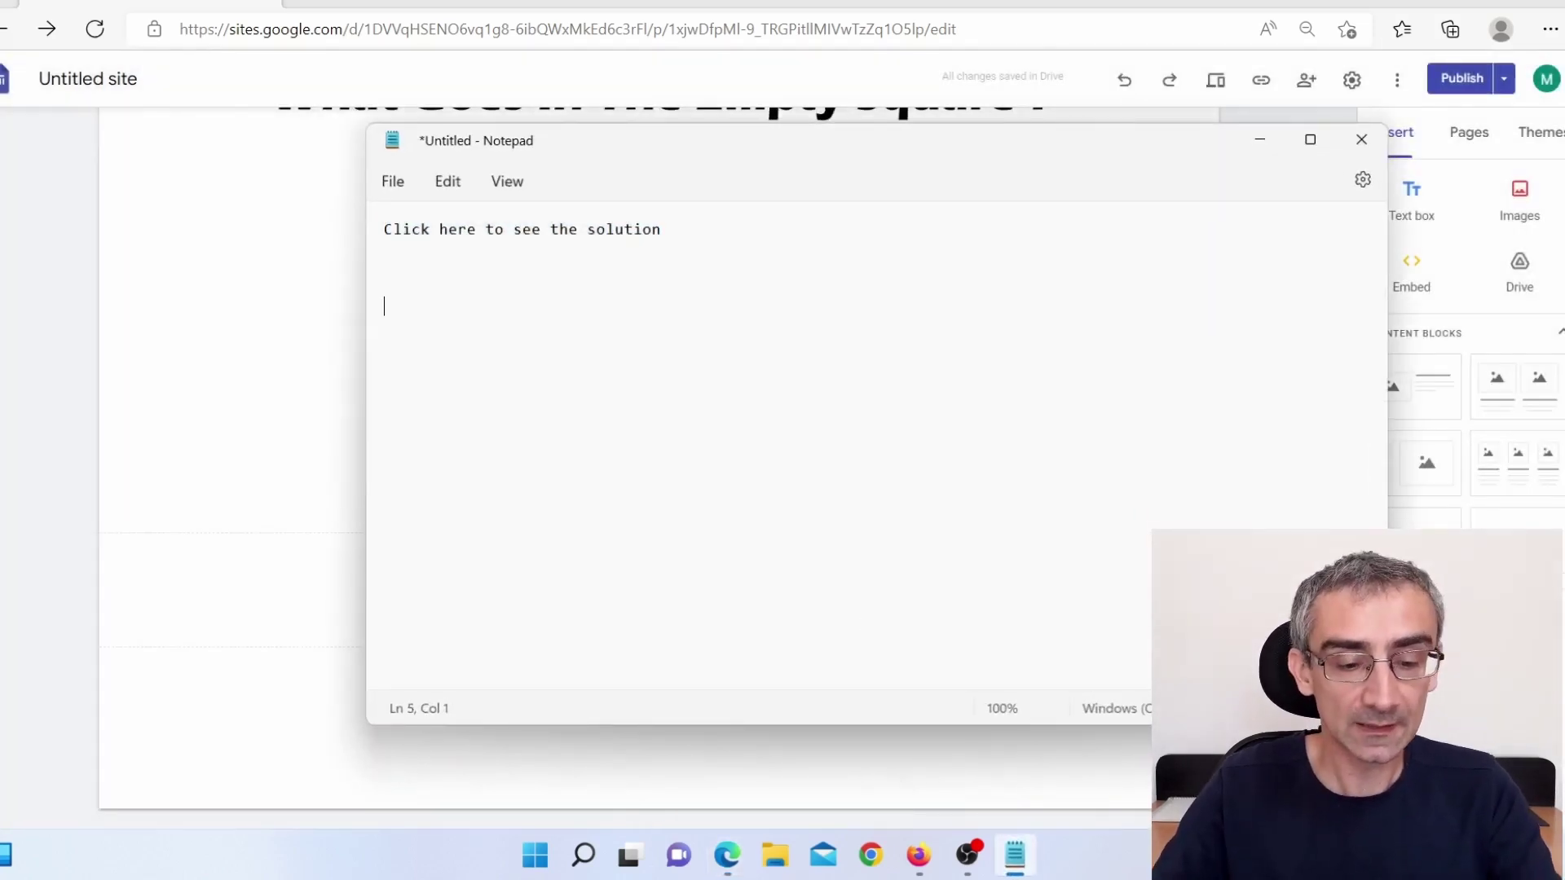
{"action": "key", "text": "ctrl+v"}
{"action": "key", "text": "Return"}
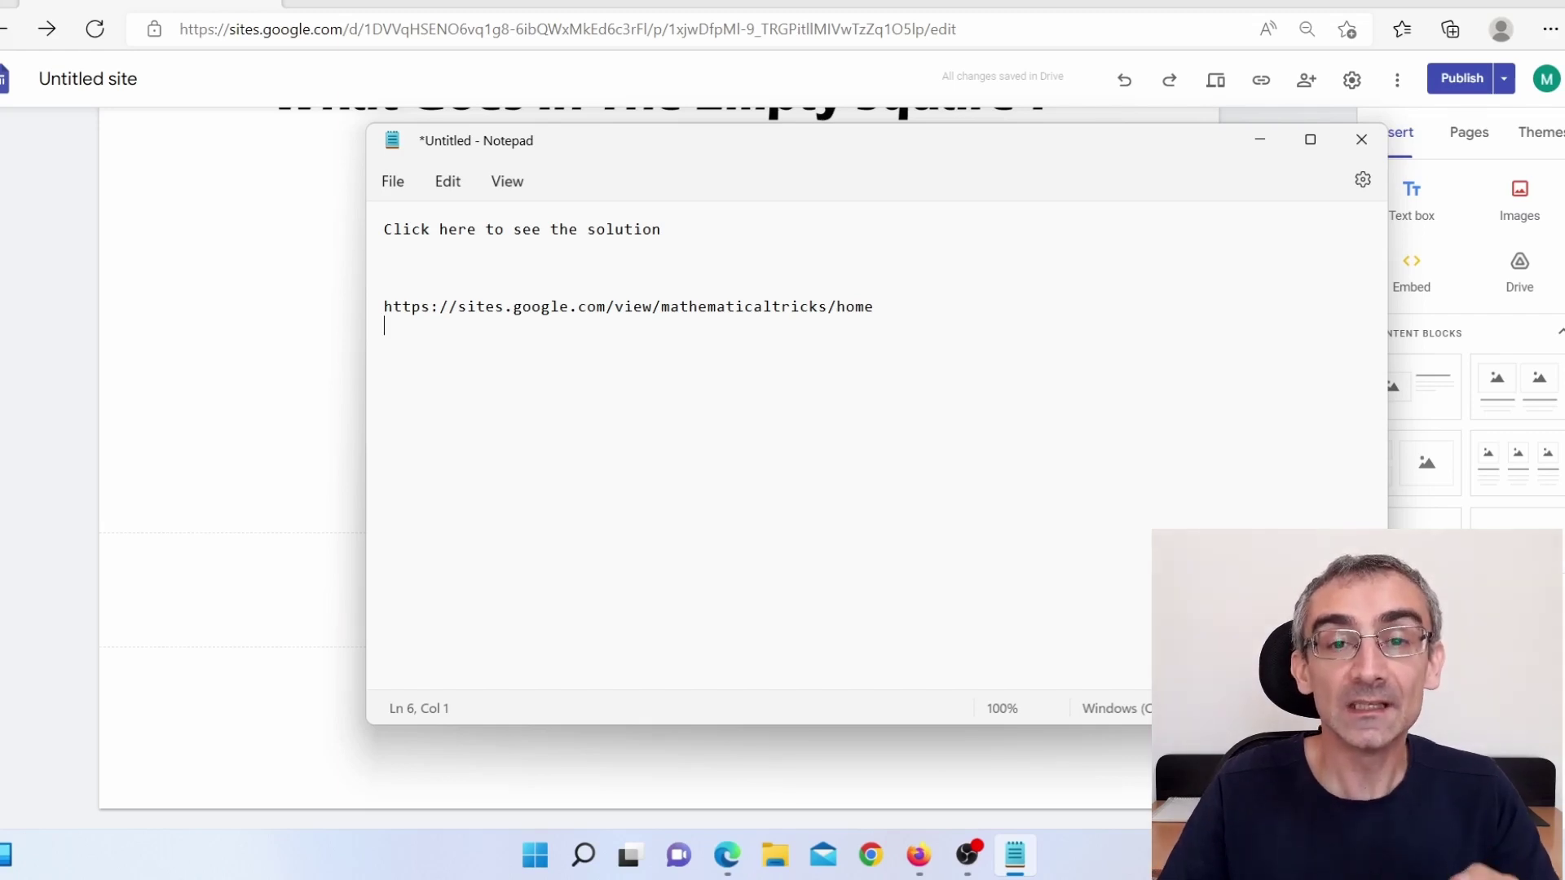
{"action": "key", "text": "alt+Tab"}
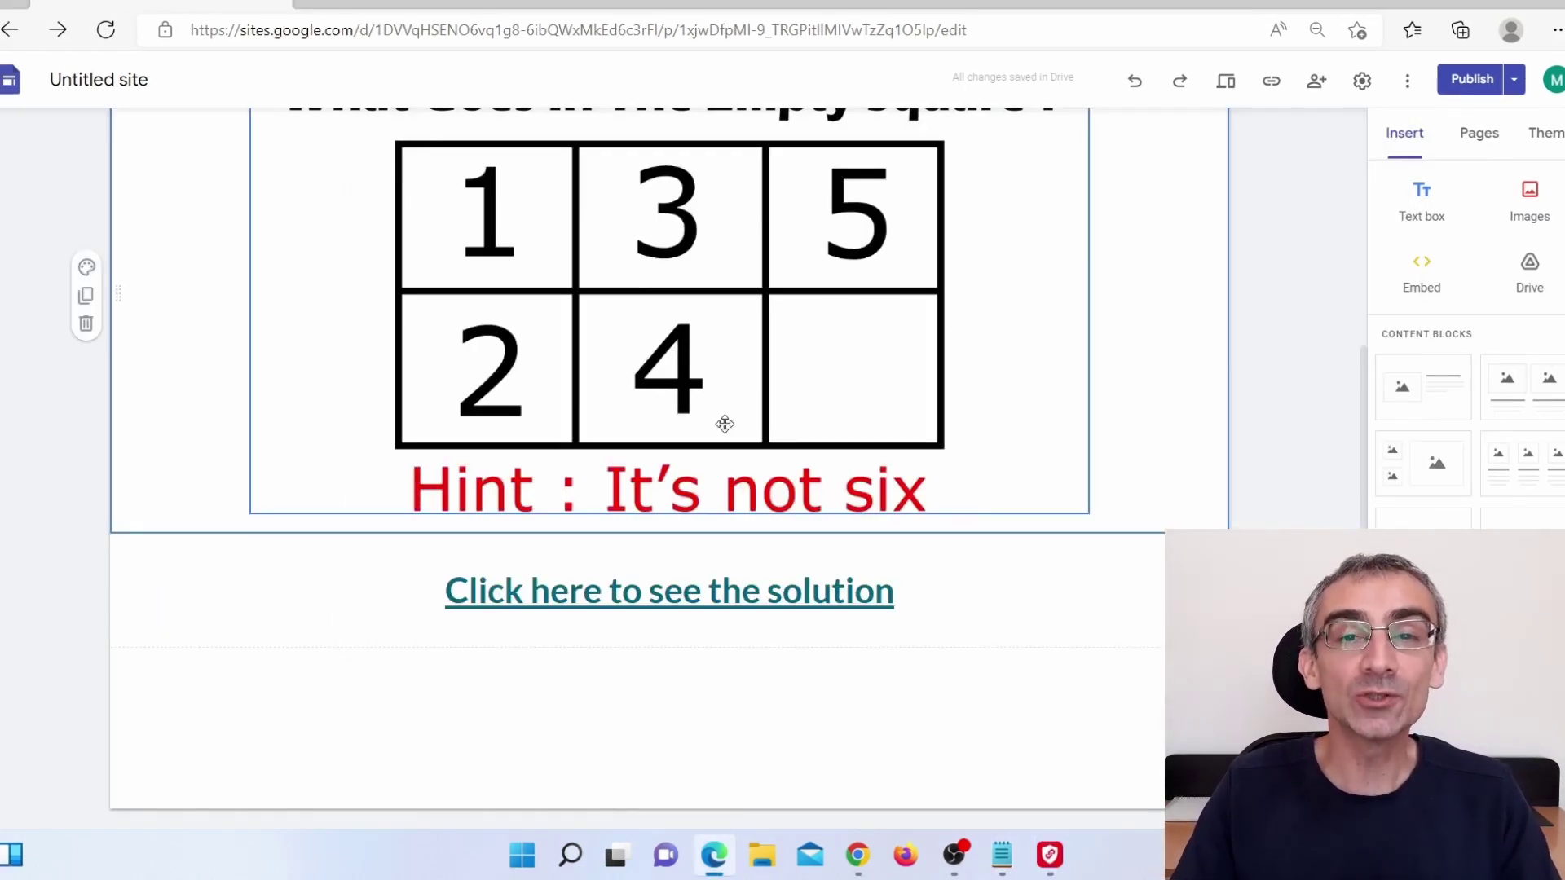
{"action": "left_click", "coordinate": [858, 855]}
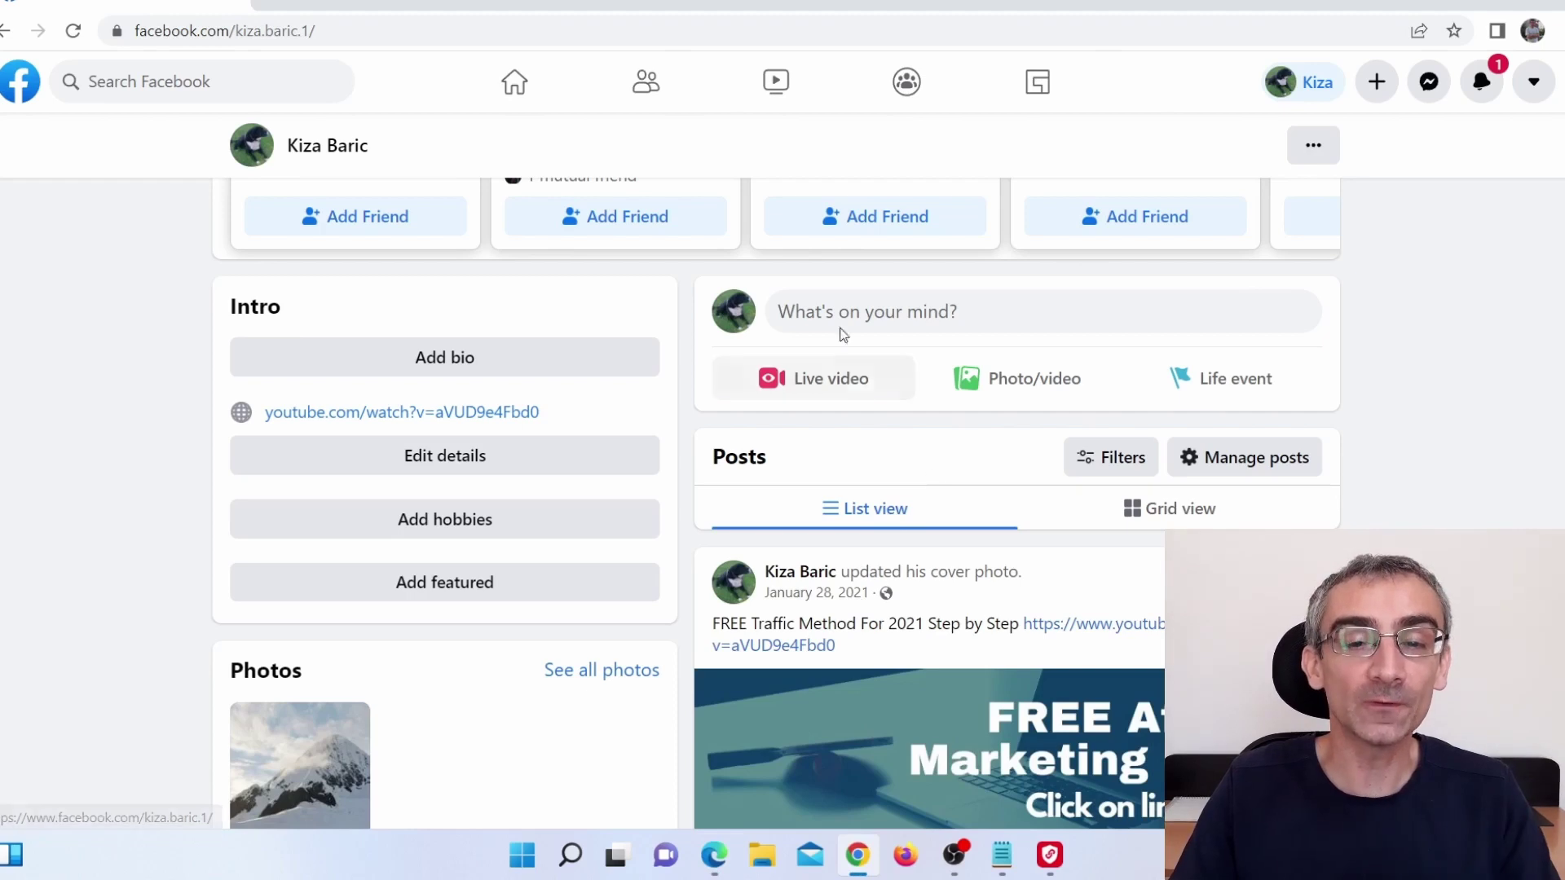
{"action": "left_click", "coordinate": [885, 322]}
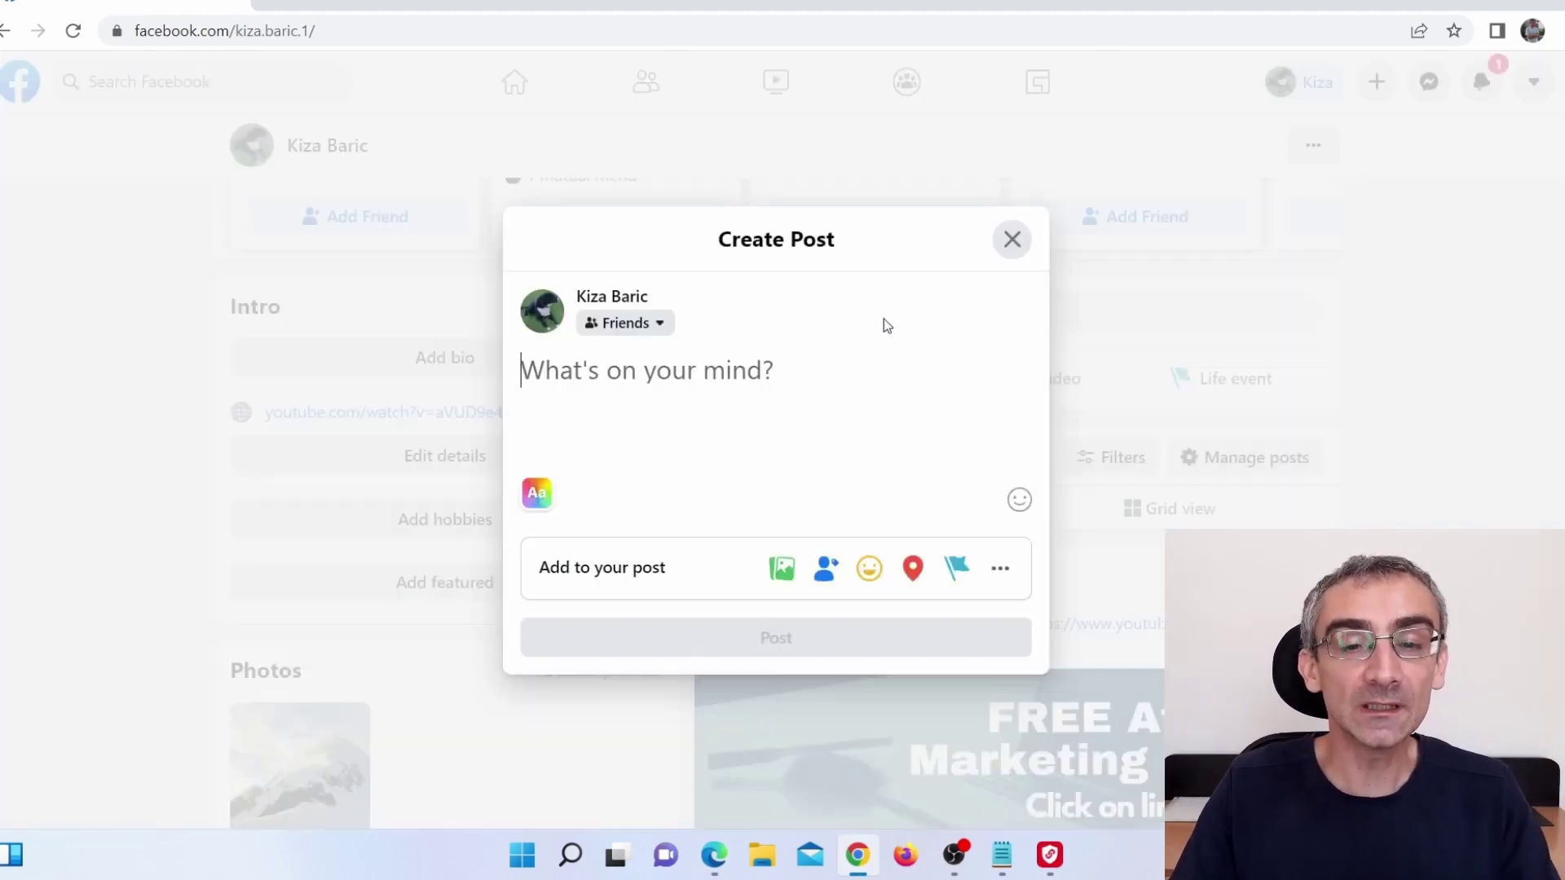
{"action": "key", "text": "ctrl+v"}
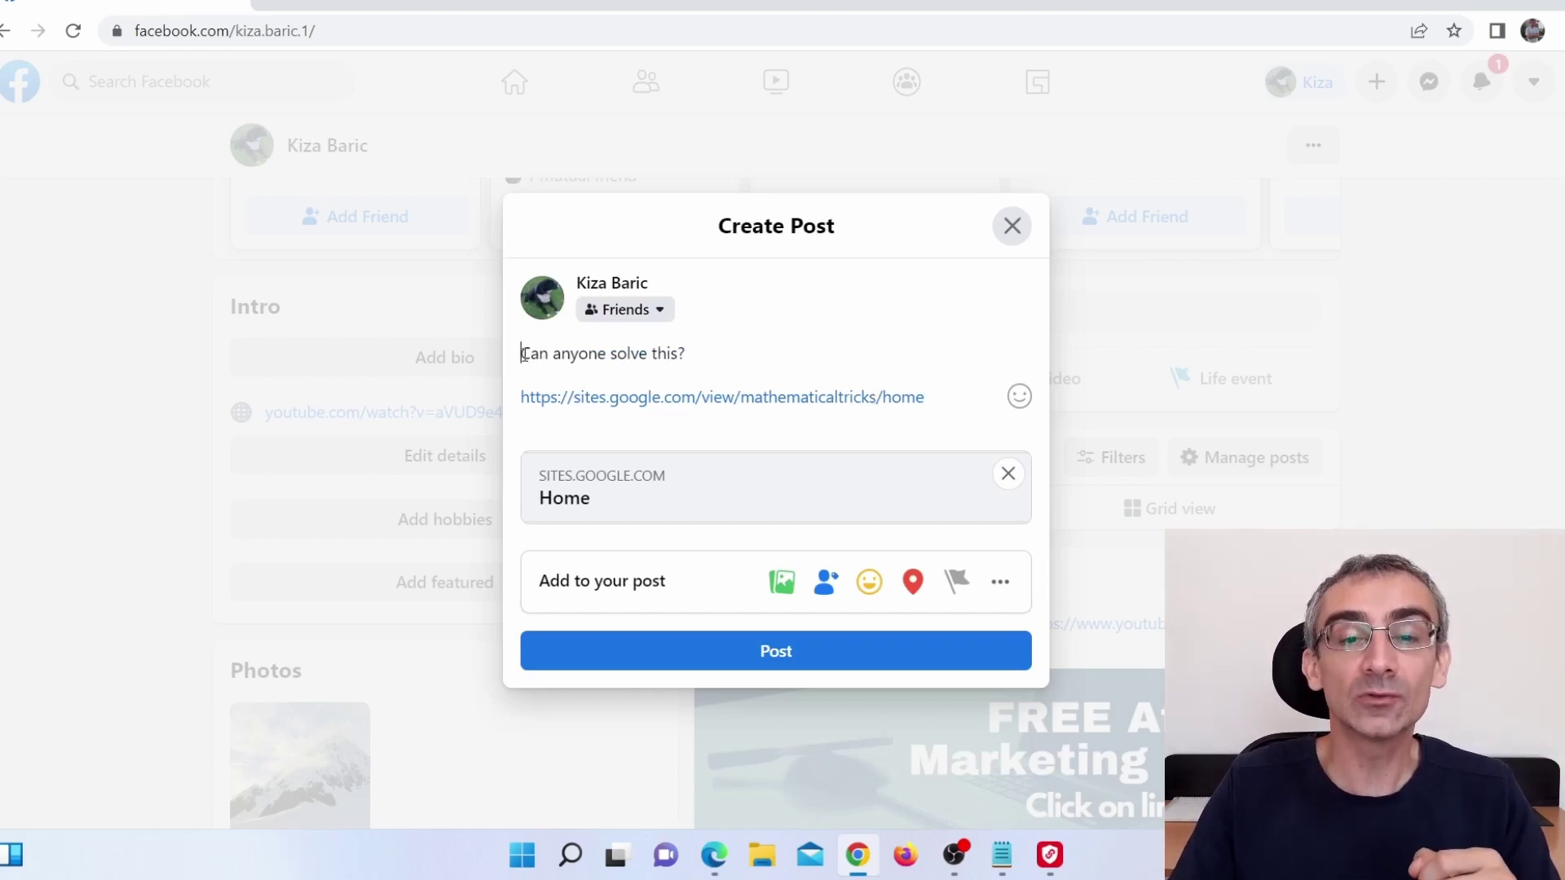
{"action": "key", "text": "End"}
{"action": "left_click_drag", "start_coordinate": [524, 350], "coordinate": [718, 365]}
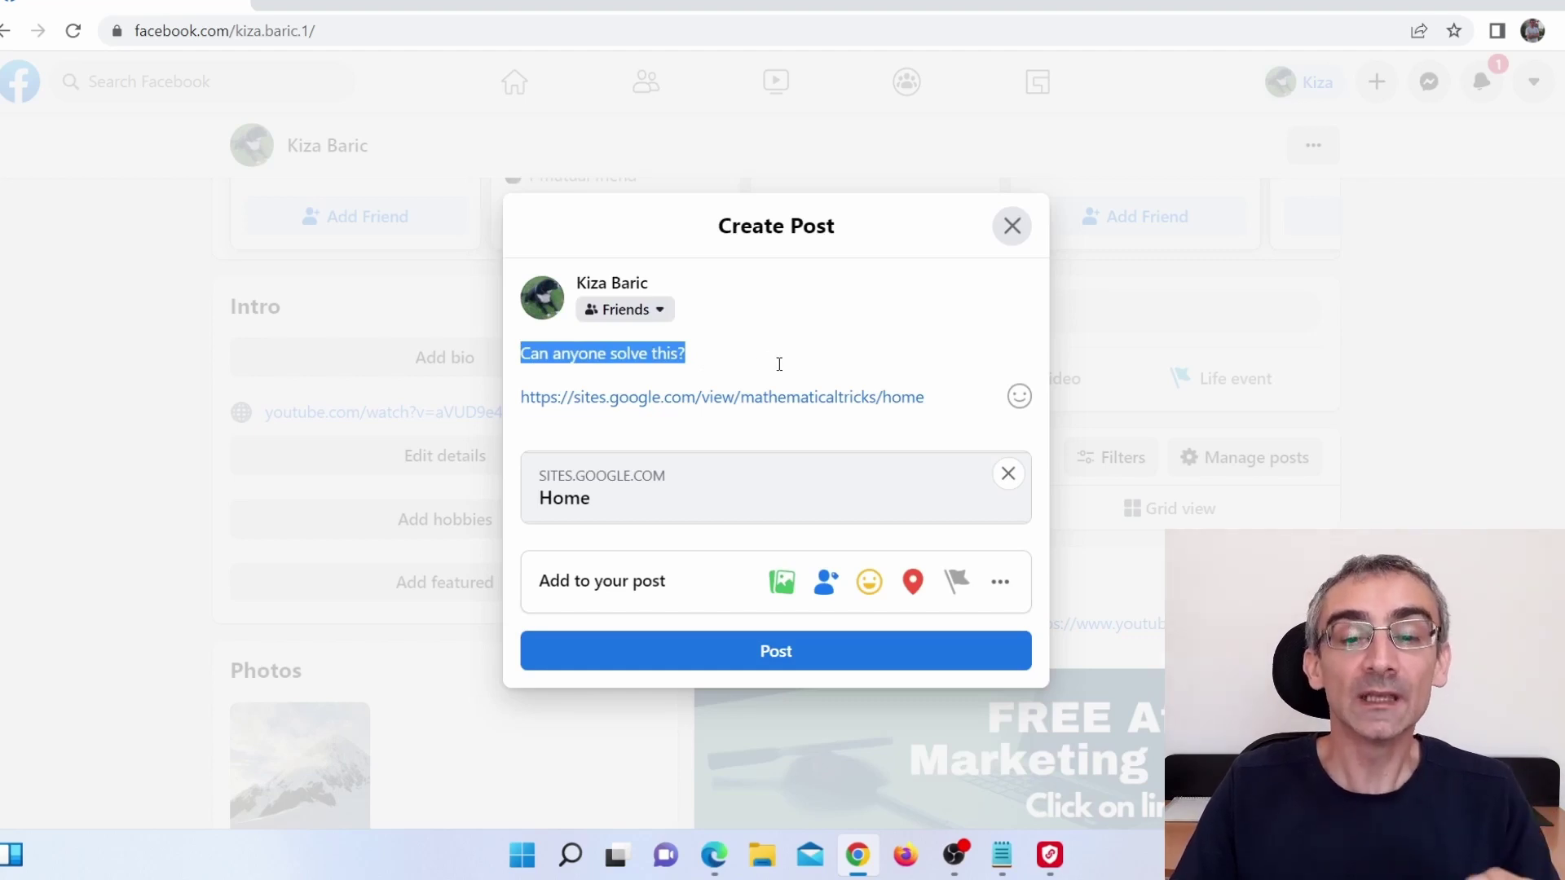
{"action": "left_click", "coordinate": [773, 659]}
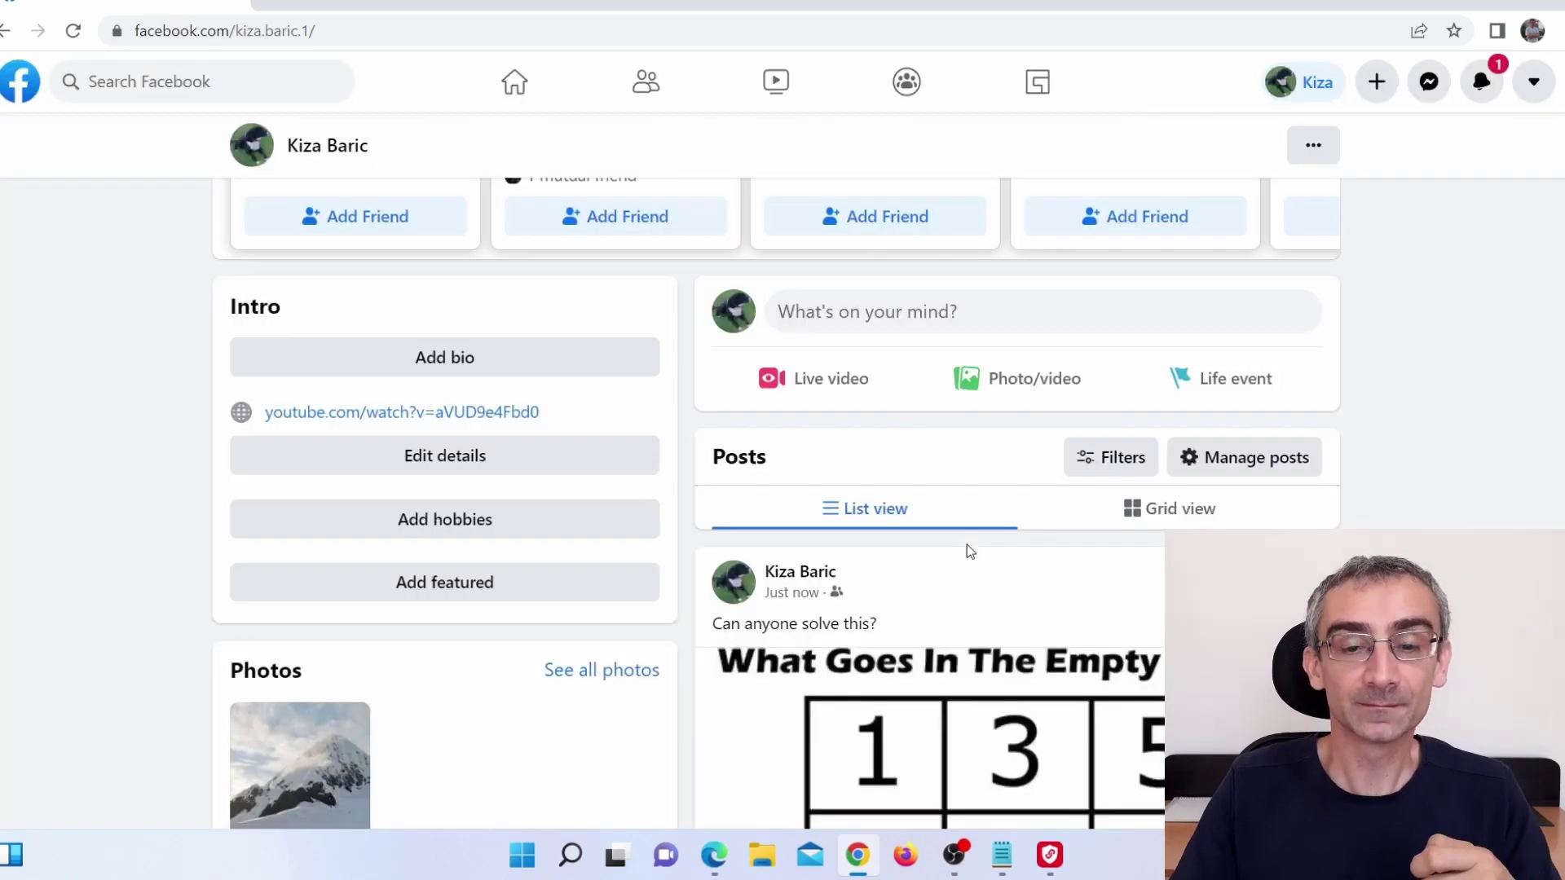
{"action": "scroll", "coordinate": [967, 544], "scroll_direction": "down", "scroll_amount": 4}
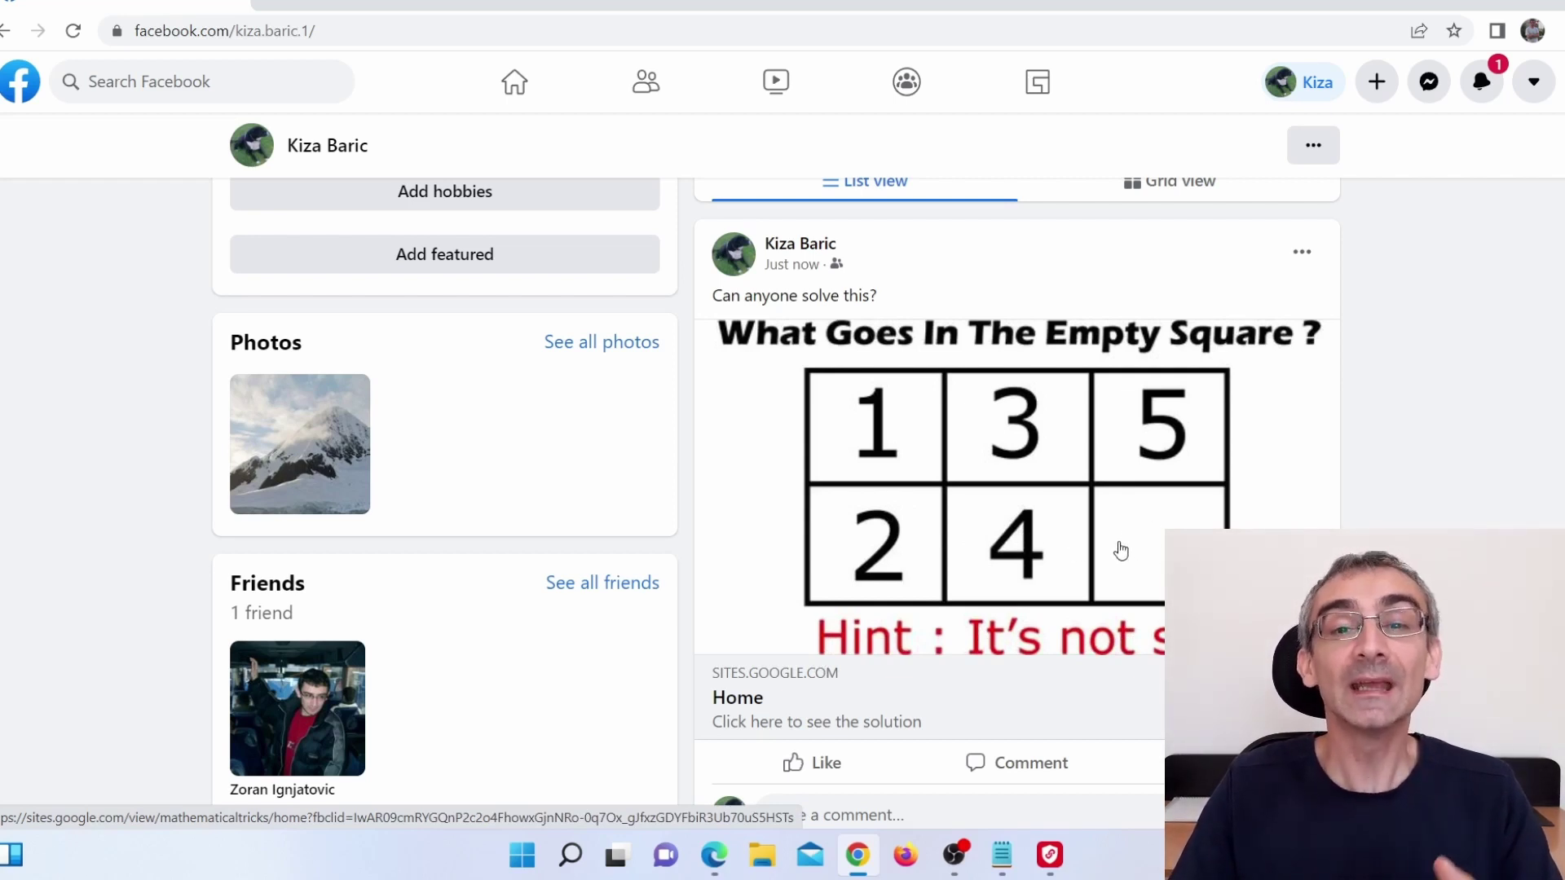
{"action": "left_click", "coordinate": [728, 858]}
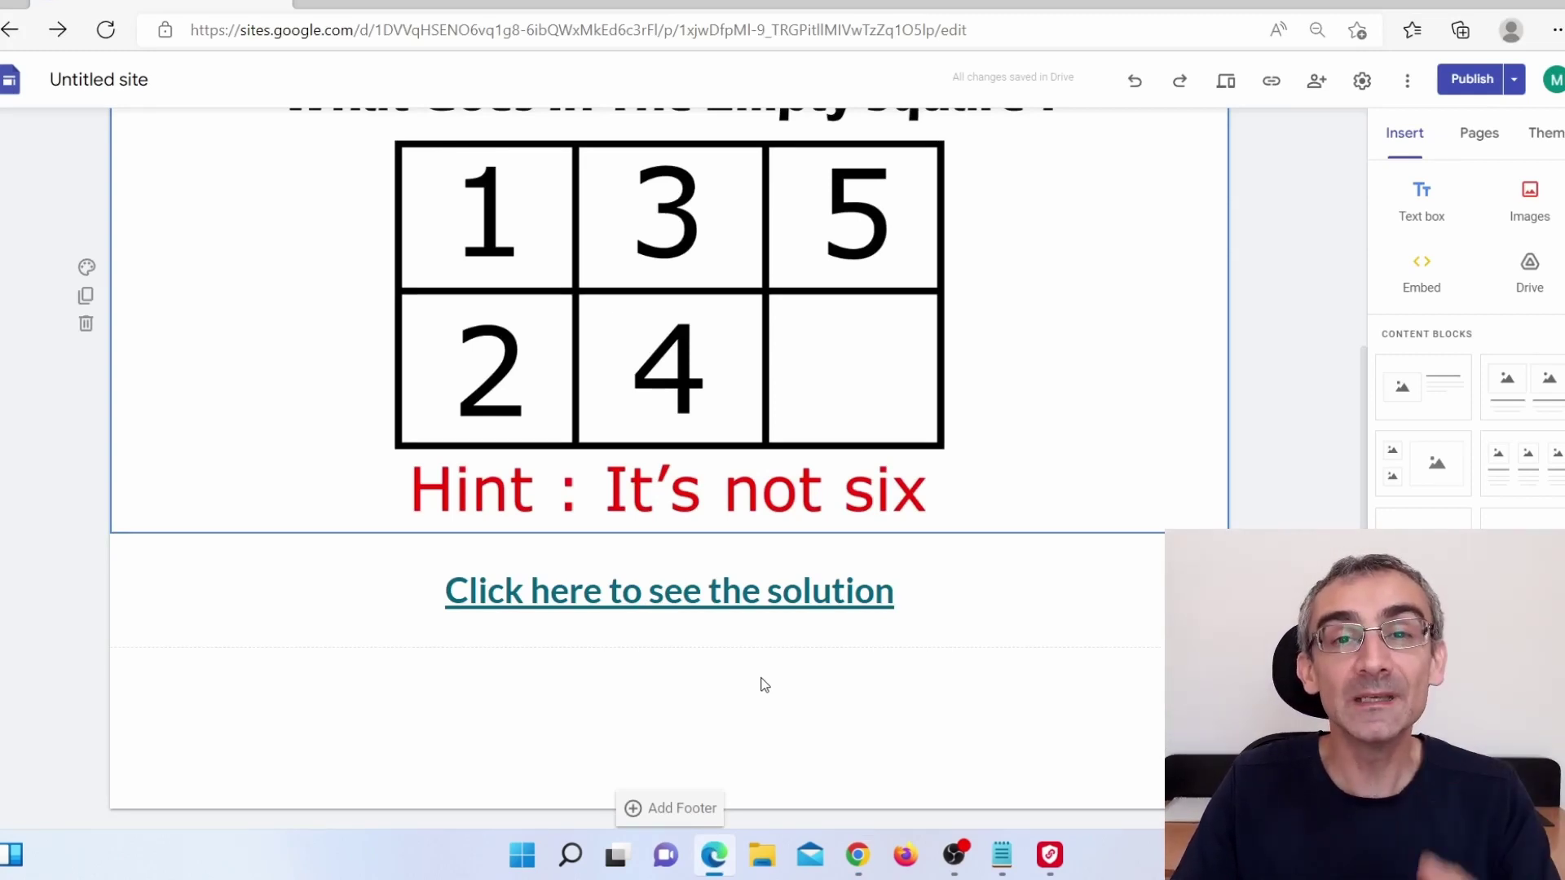
{"action": "left_click", "coordinate": [858, 855]}
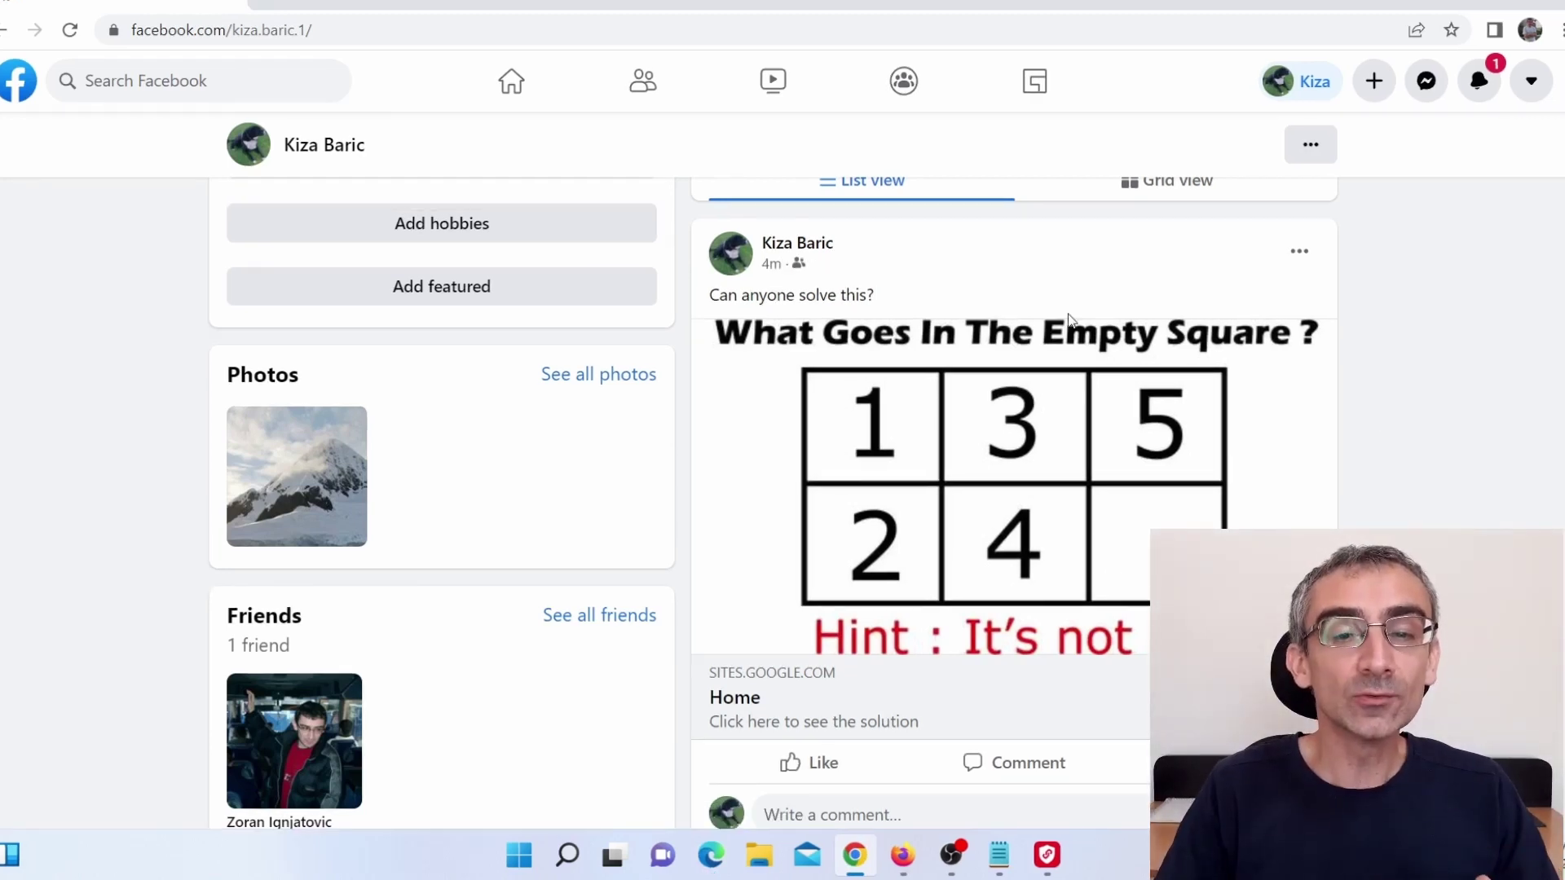
Open the puzzle post on its own page and copy its address into the Notepad note below the site link
{"action": "left_click", "coordinate": [772, 264]}
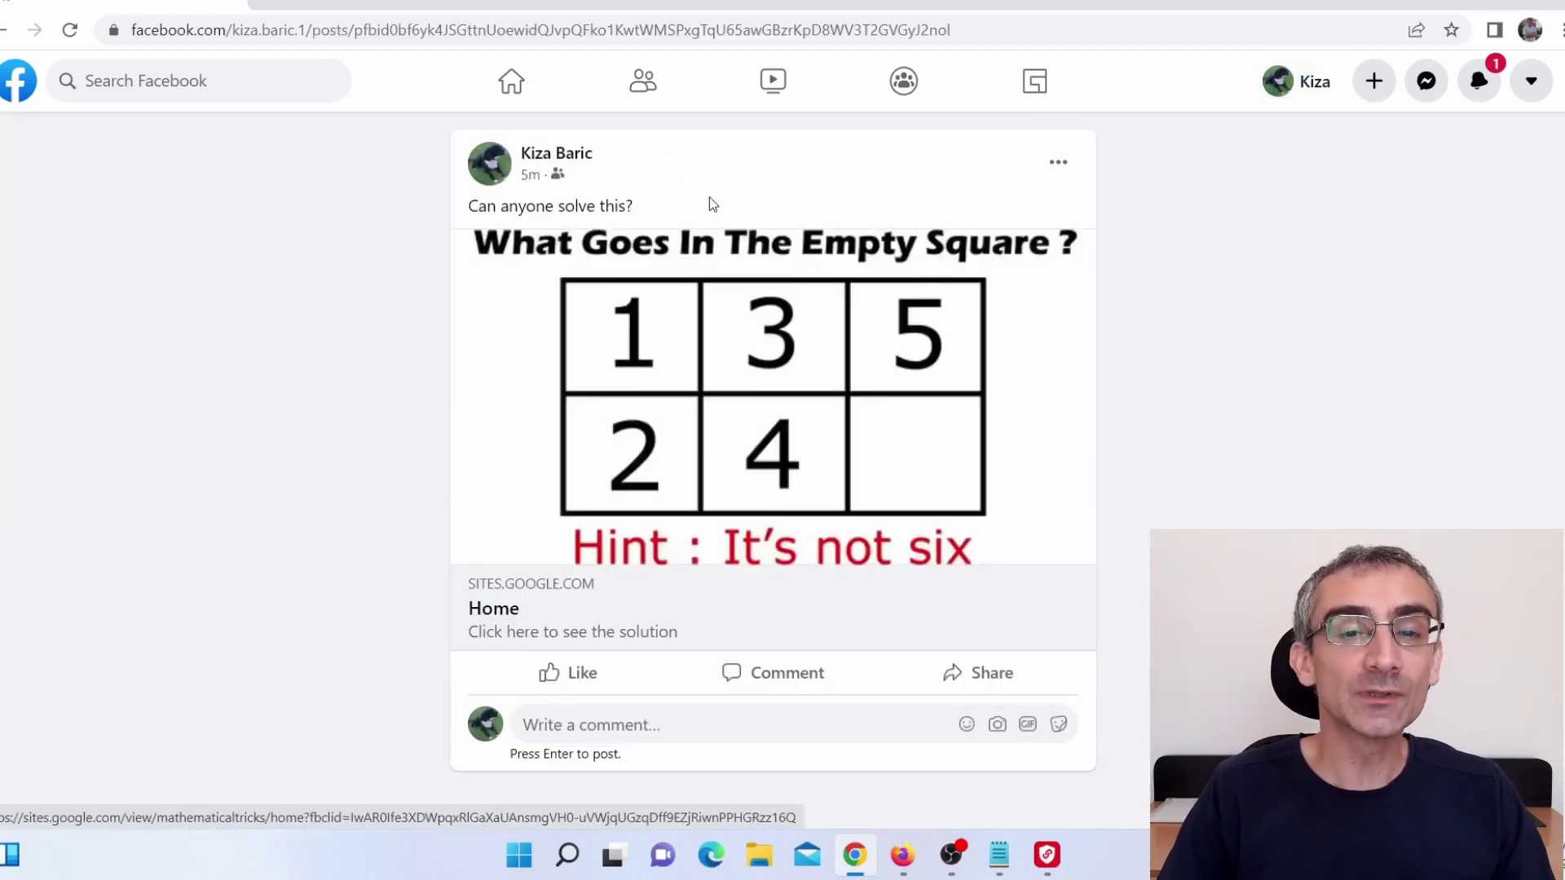
{"action": "left_click", "coordinate": [552, 32]}
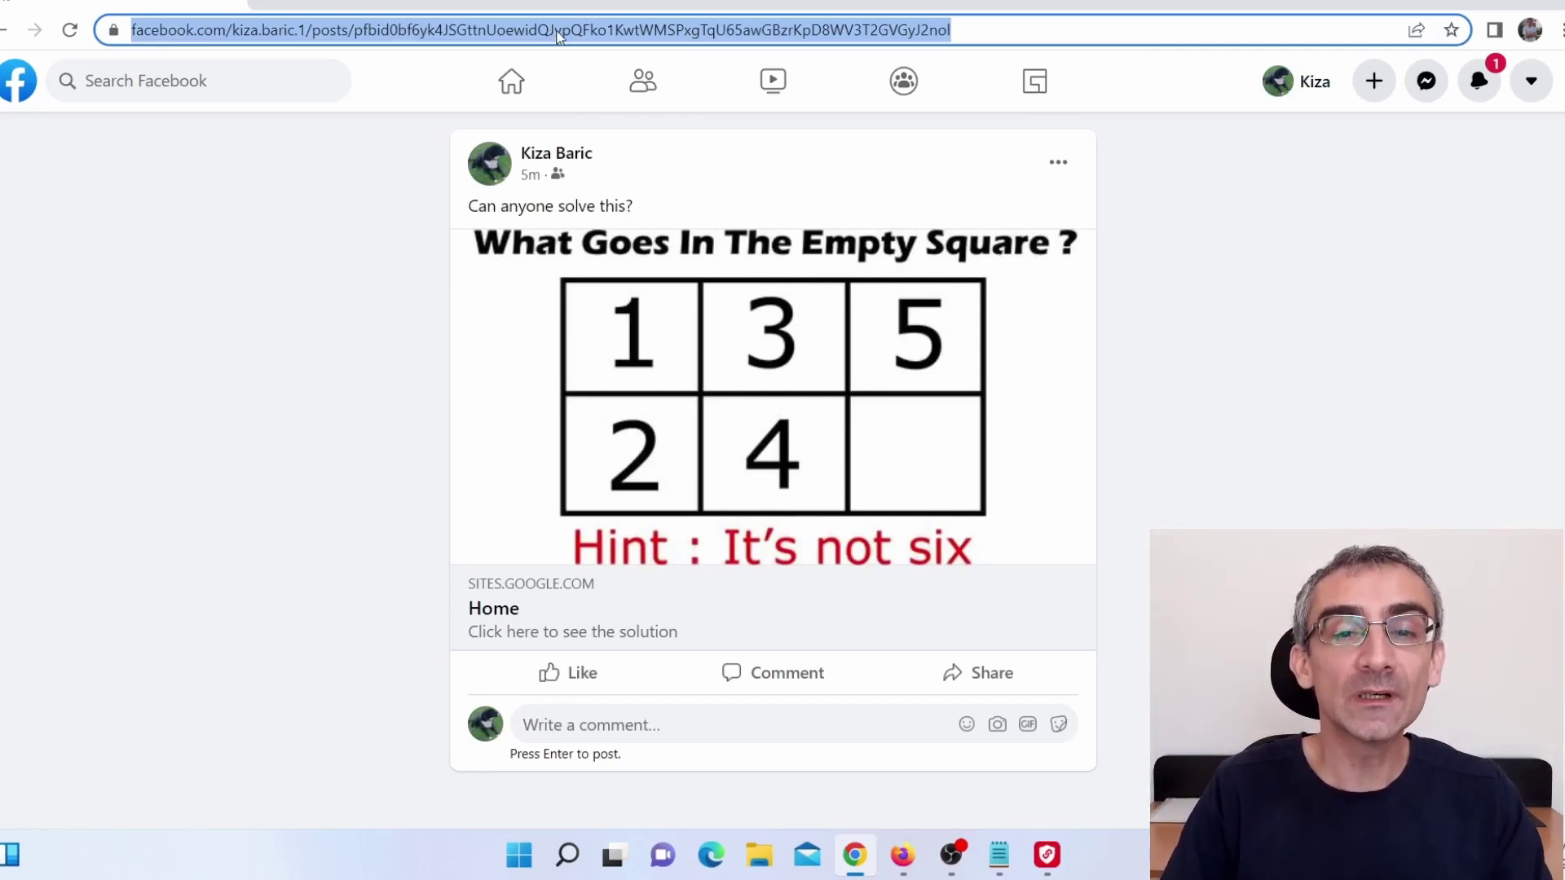
{"action": "left_click", "coordinate": [999, 855]}
{"action": "left_click", "coordinate": [934, 339]}
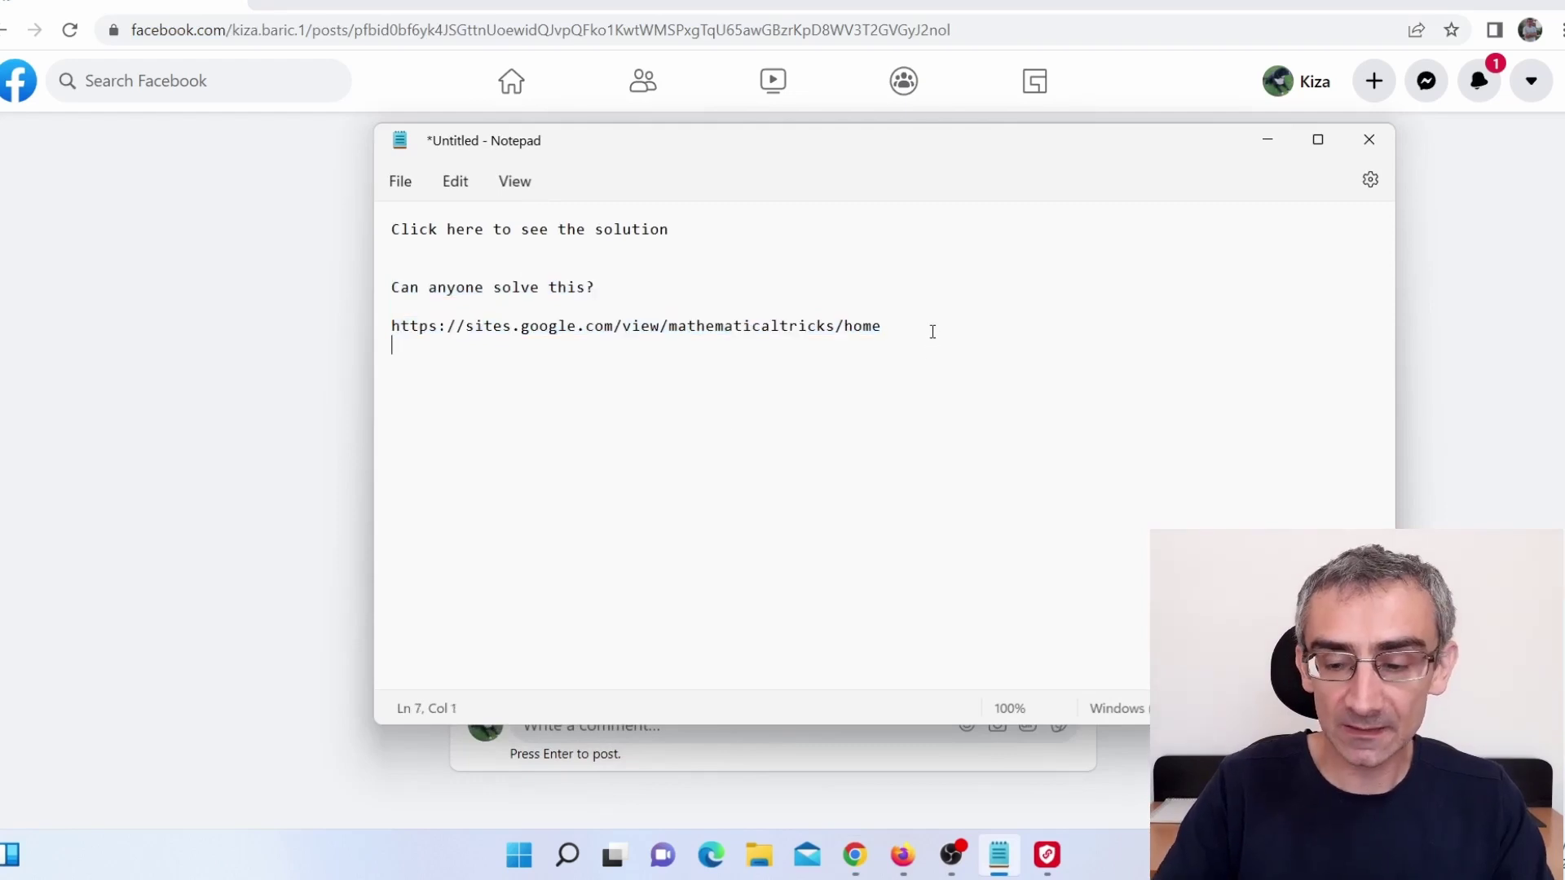
{"action": "key", "text": "ctrl+v"}
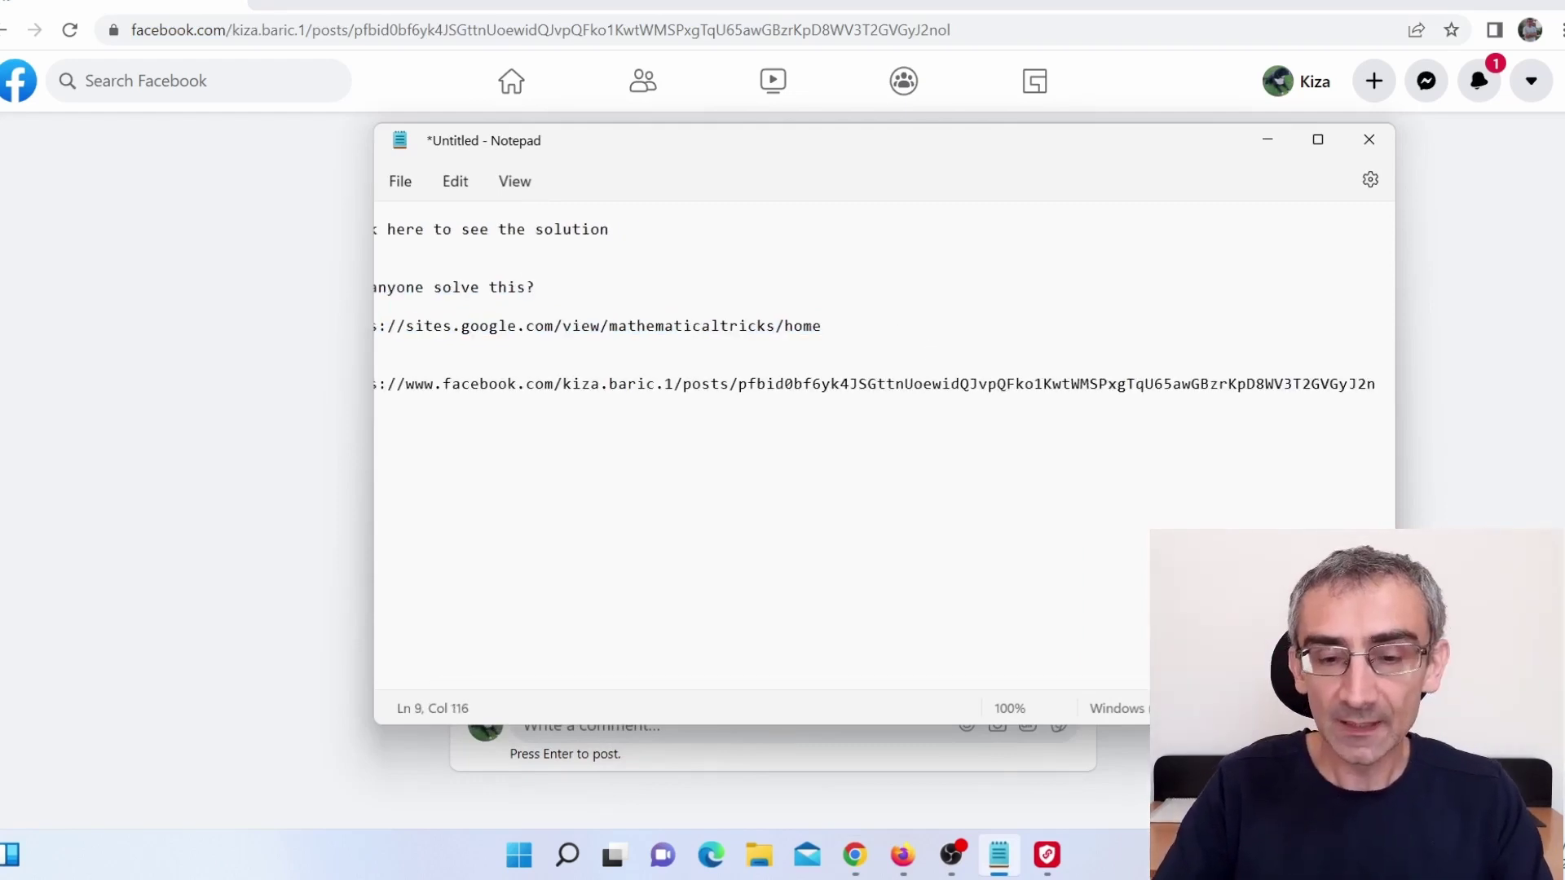
{"action": "key", "text": "Return"}
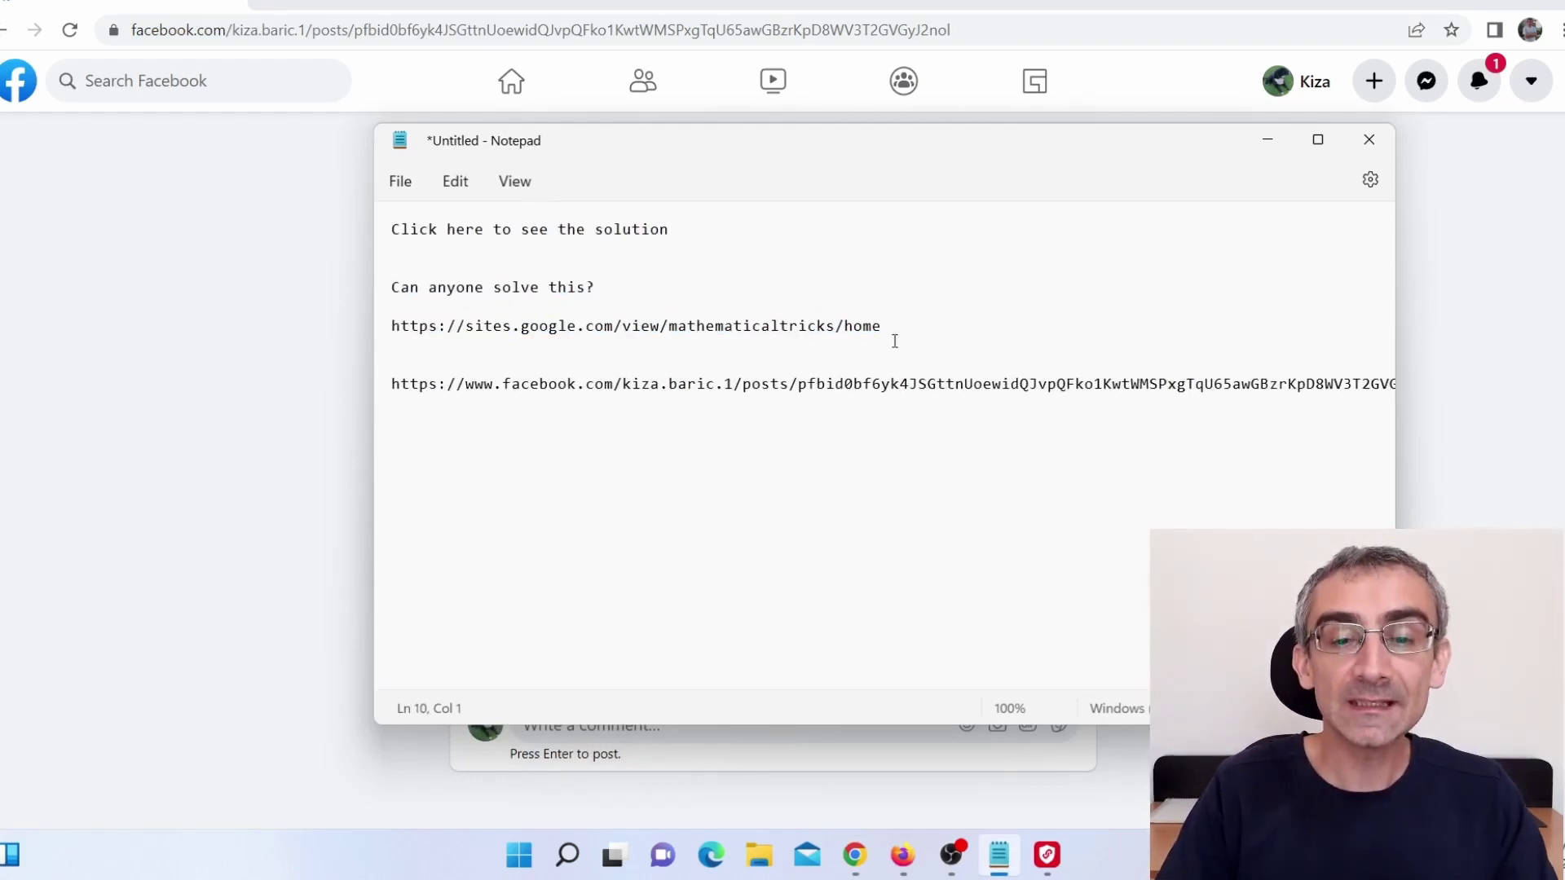
Switch to AddMeFast in Firefox and examine the supported social exchange types and the ways of earning points on the welcome page
{"action": "left_click", "coordinate": [903, 854]}
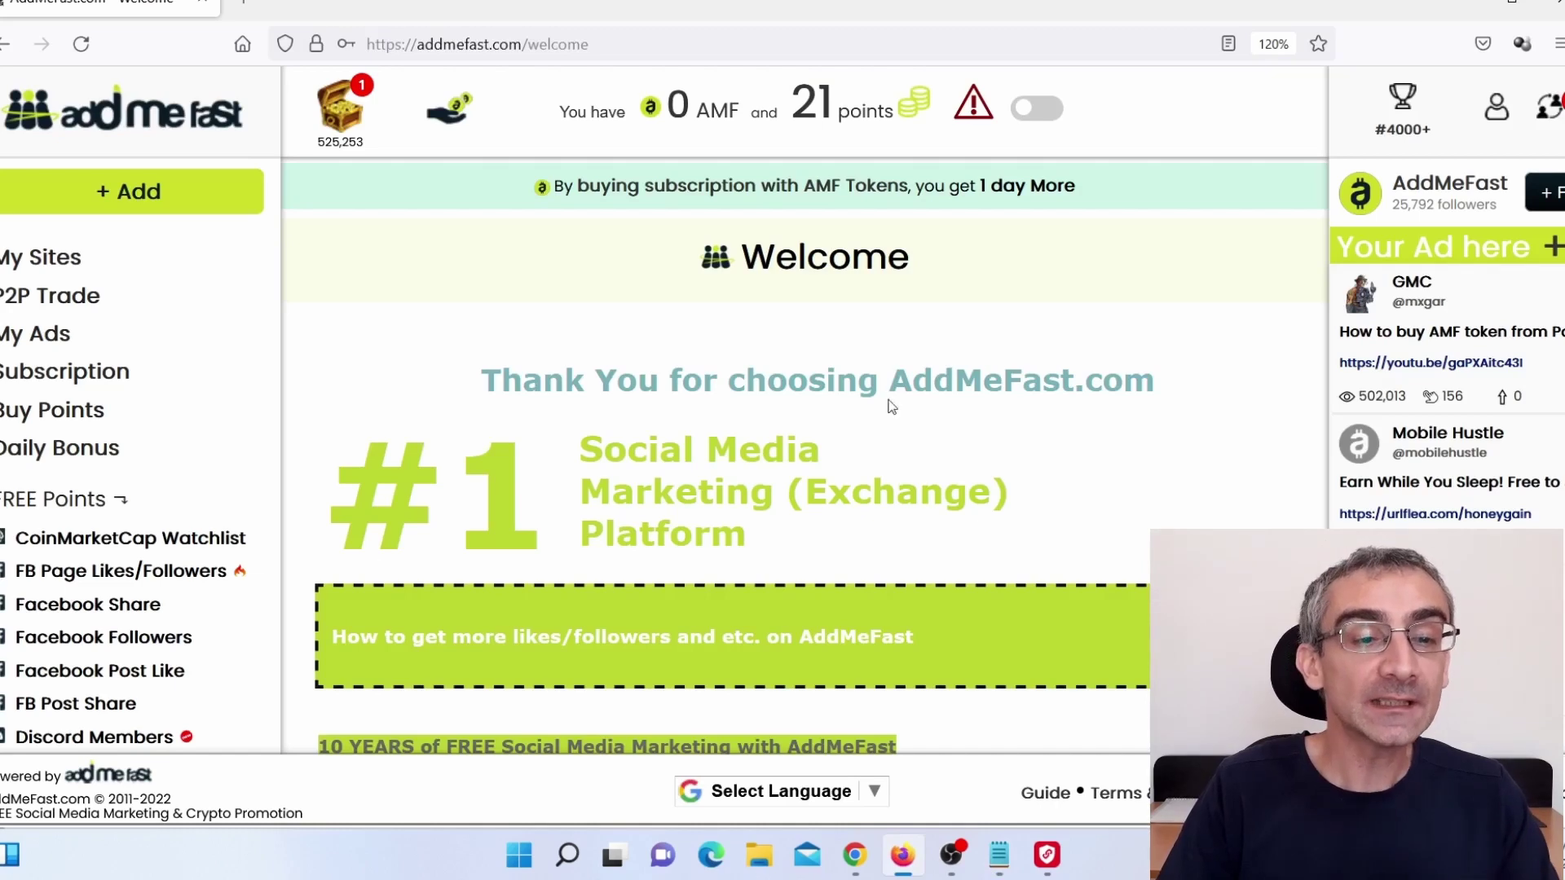
{"action": "scroll", "coordinate": [157, 429], "scroll_direction": "down", "scroll_amount": 5}
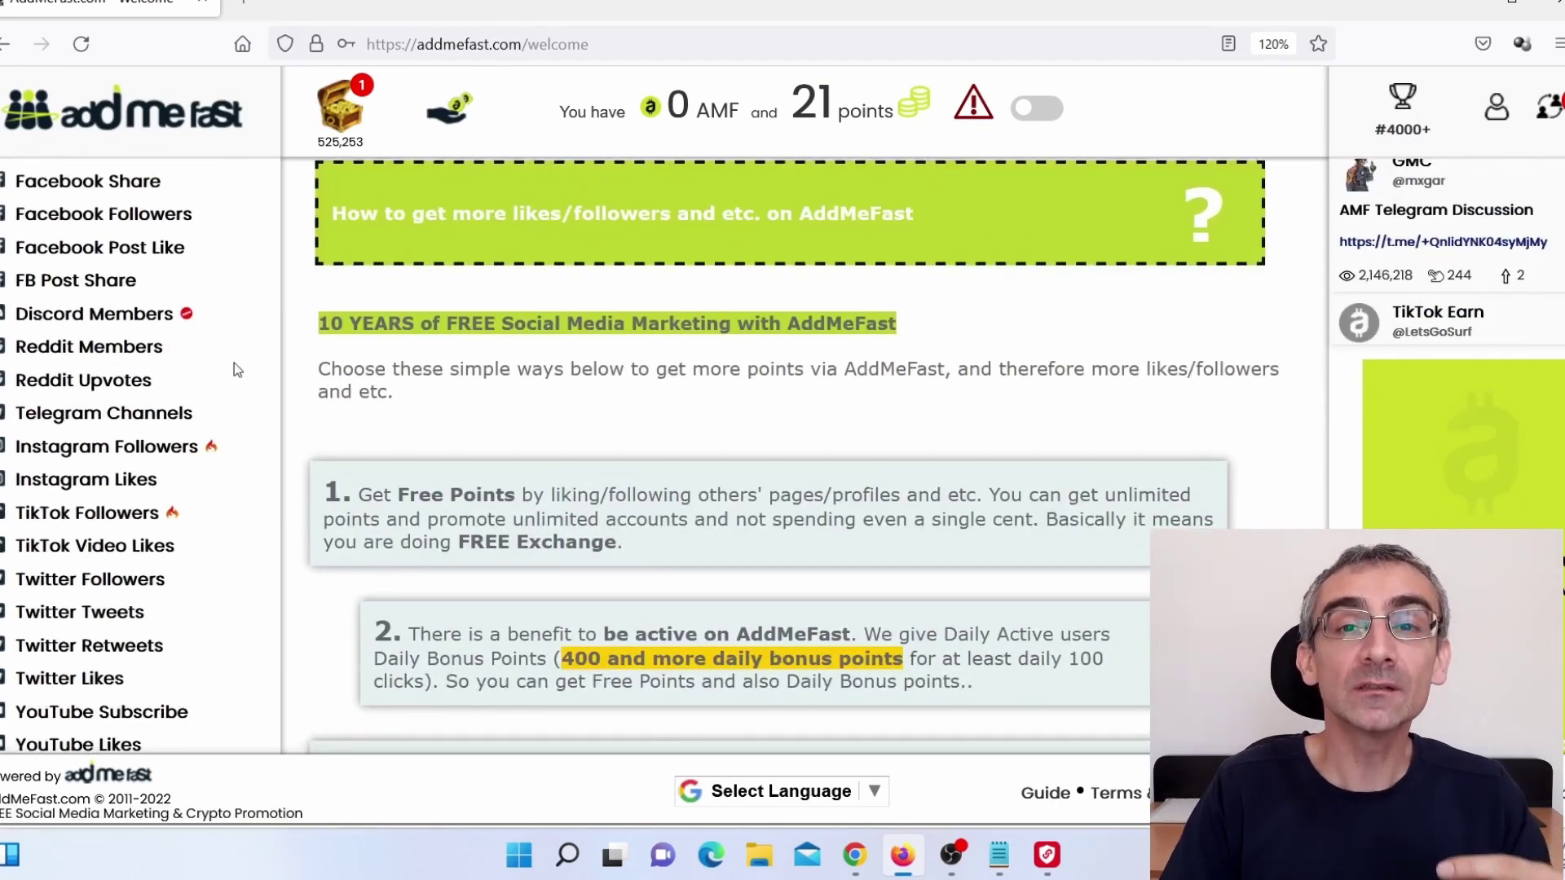
{"action": "scroll", "coordinate": [234, 369], "scroll_direction": "up", "scroll_amount": 2}
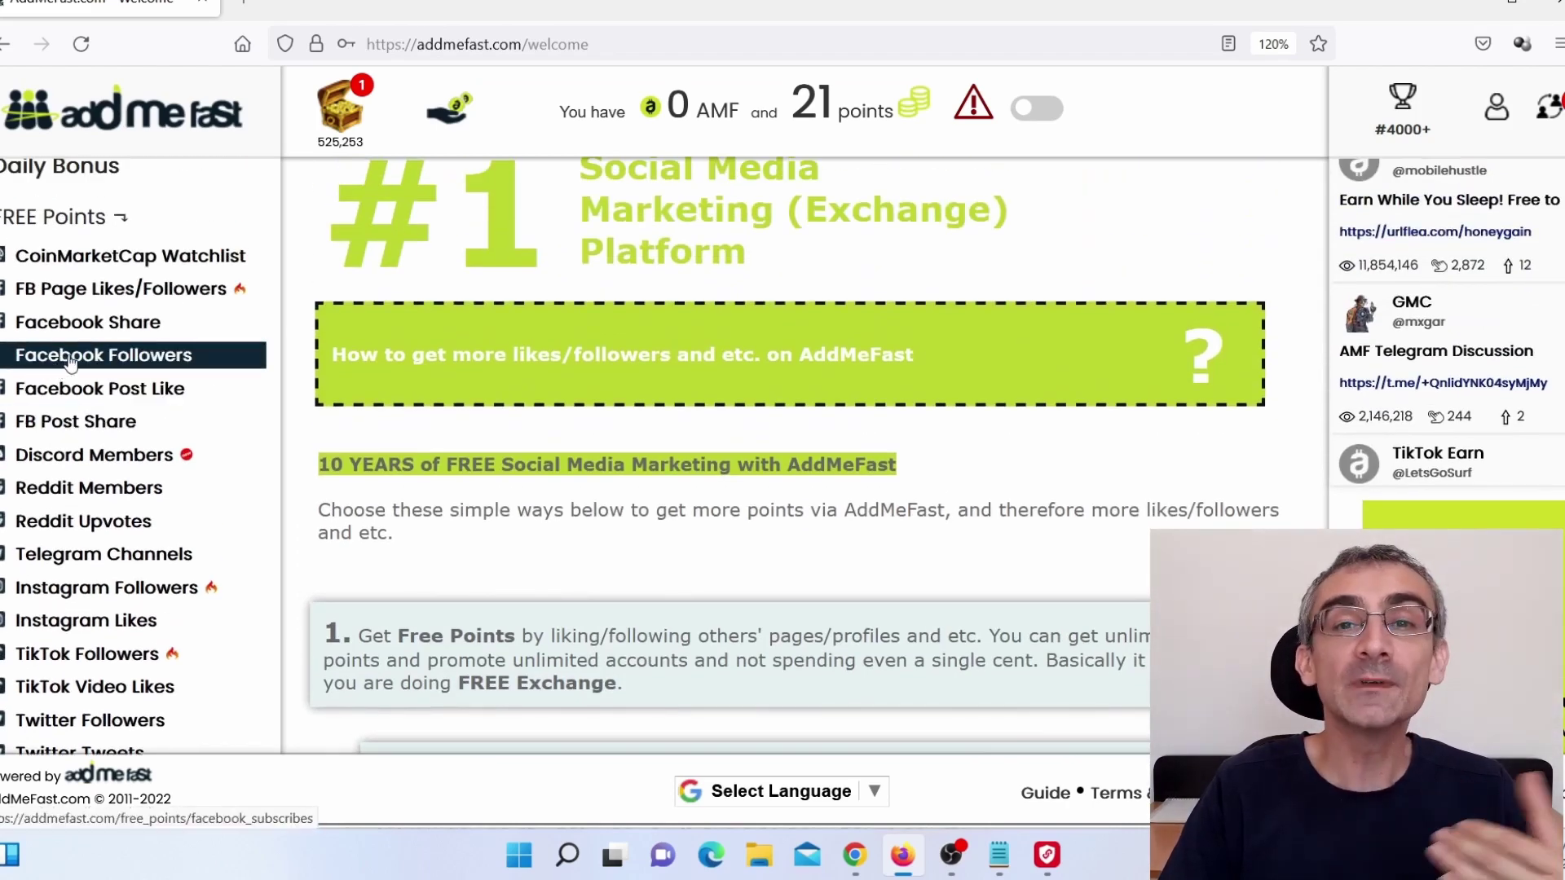
{"action": "scroll", "coordinate": [220, 347], "scroll_direction": "down", "scroll_amount": 4}
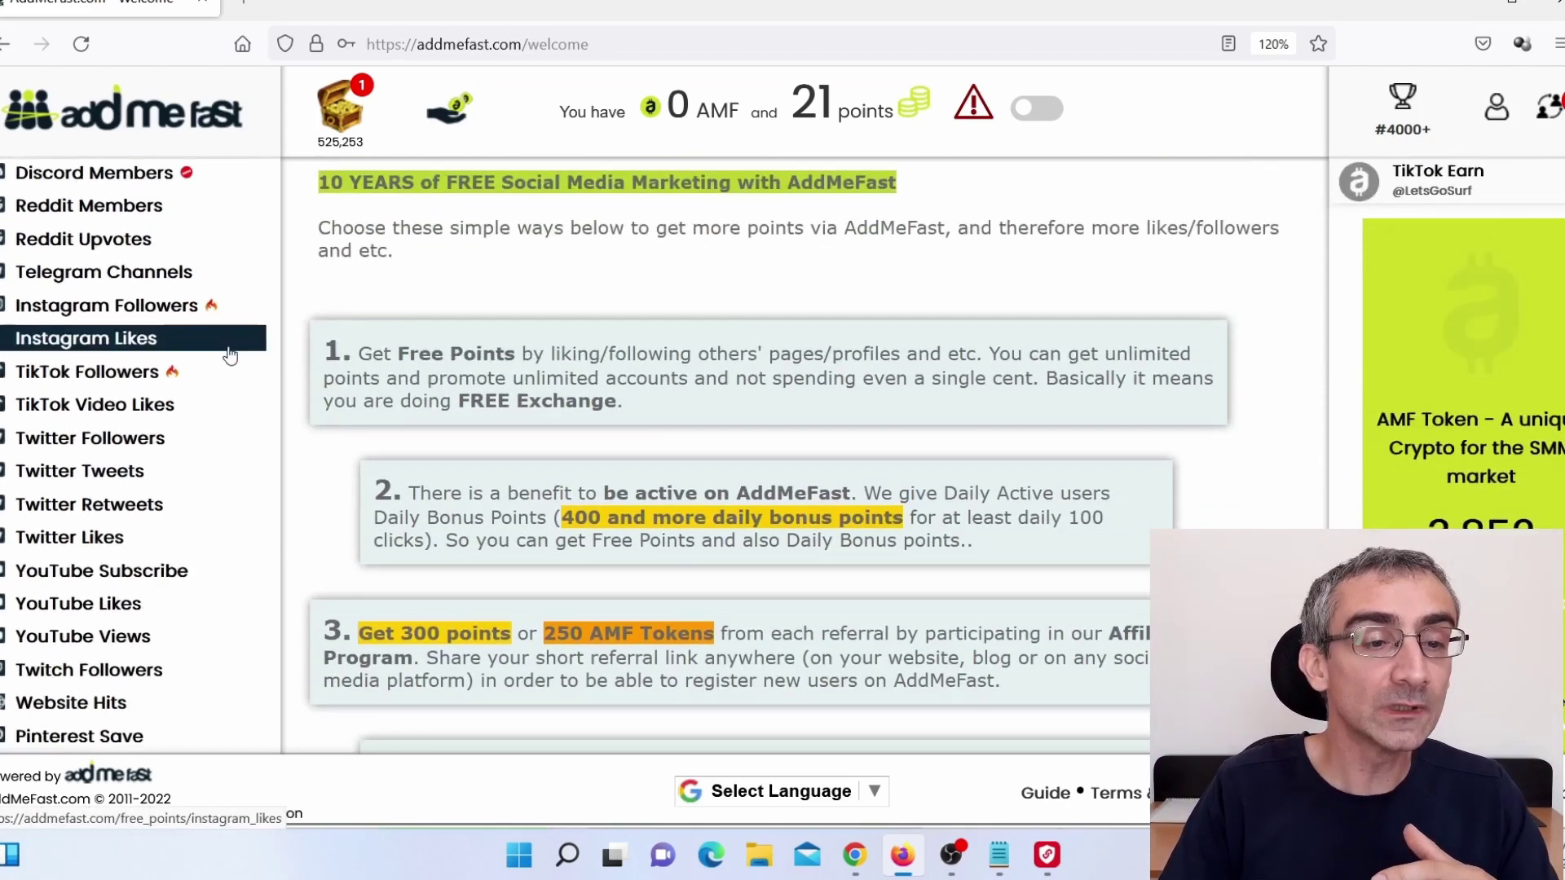
{"action": "scroll", "coordinate": [225, 361], "scroll_direction": "down", "scroll_amount": 2}
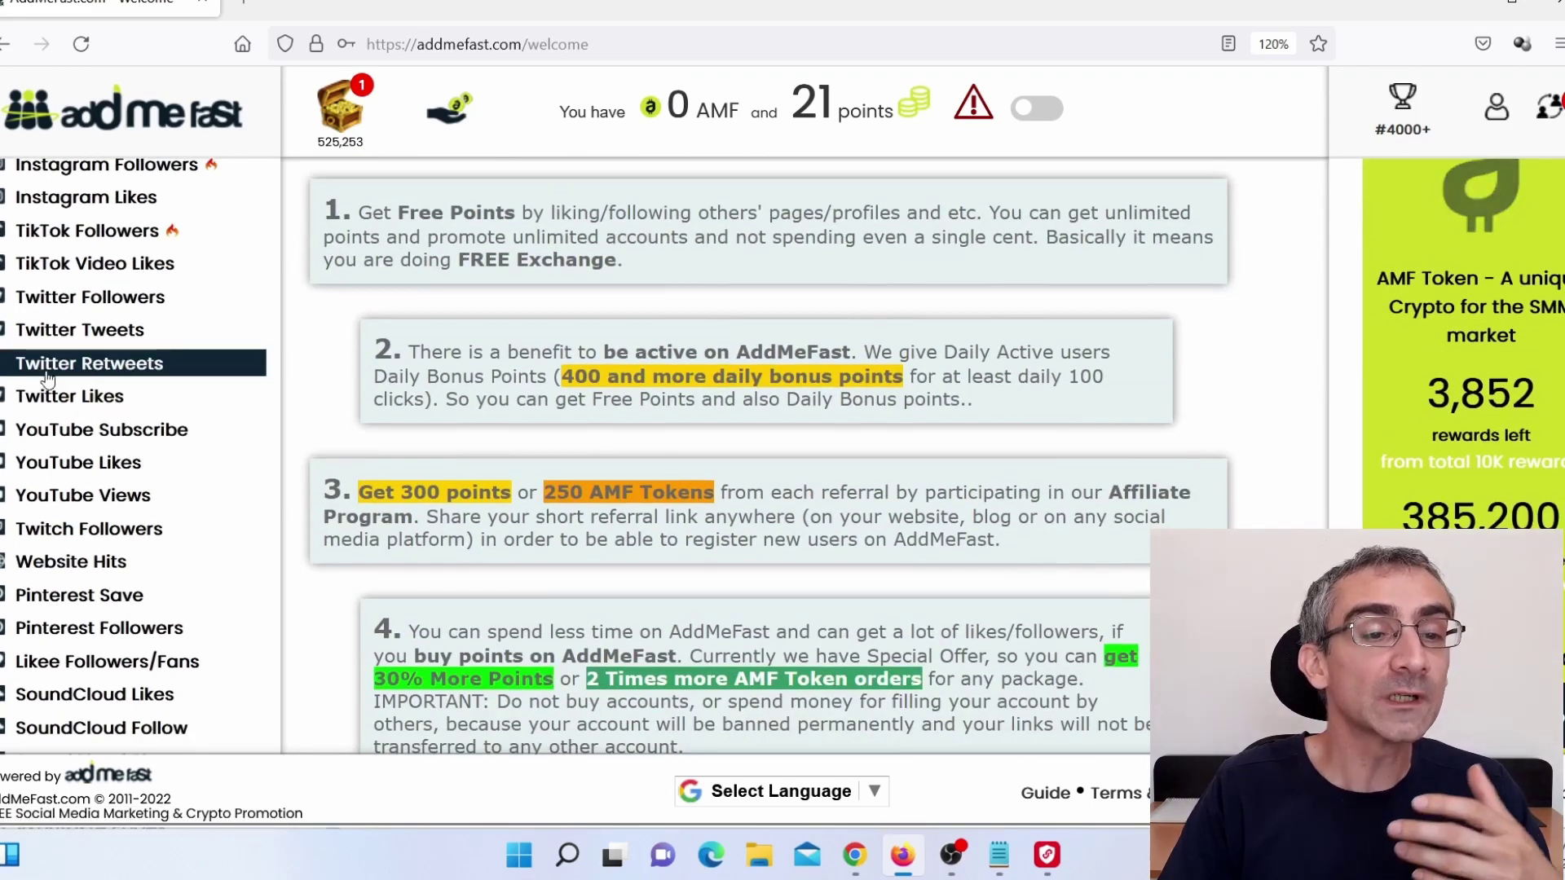
{"action": "scroll", "coordinate": [200, 368], "scroll_direction": "down", "scroll_amount": 1}
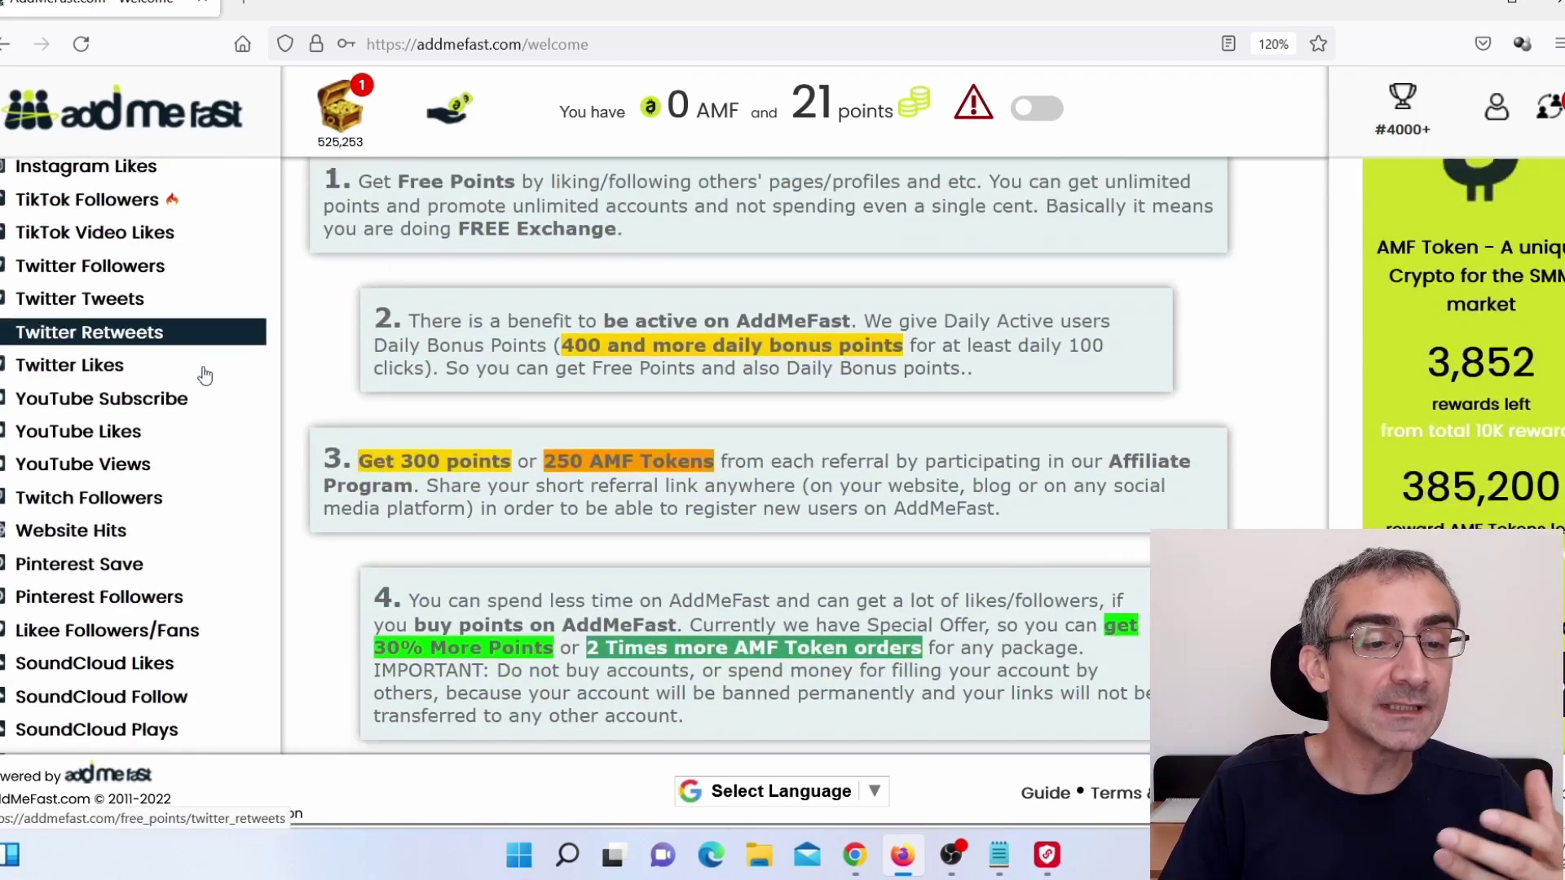
{"action": "scroll", "coordinate": [204, 375], "scroll_direction": "down", "scroll_amount": 2}
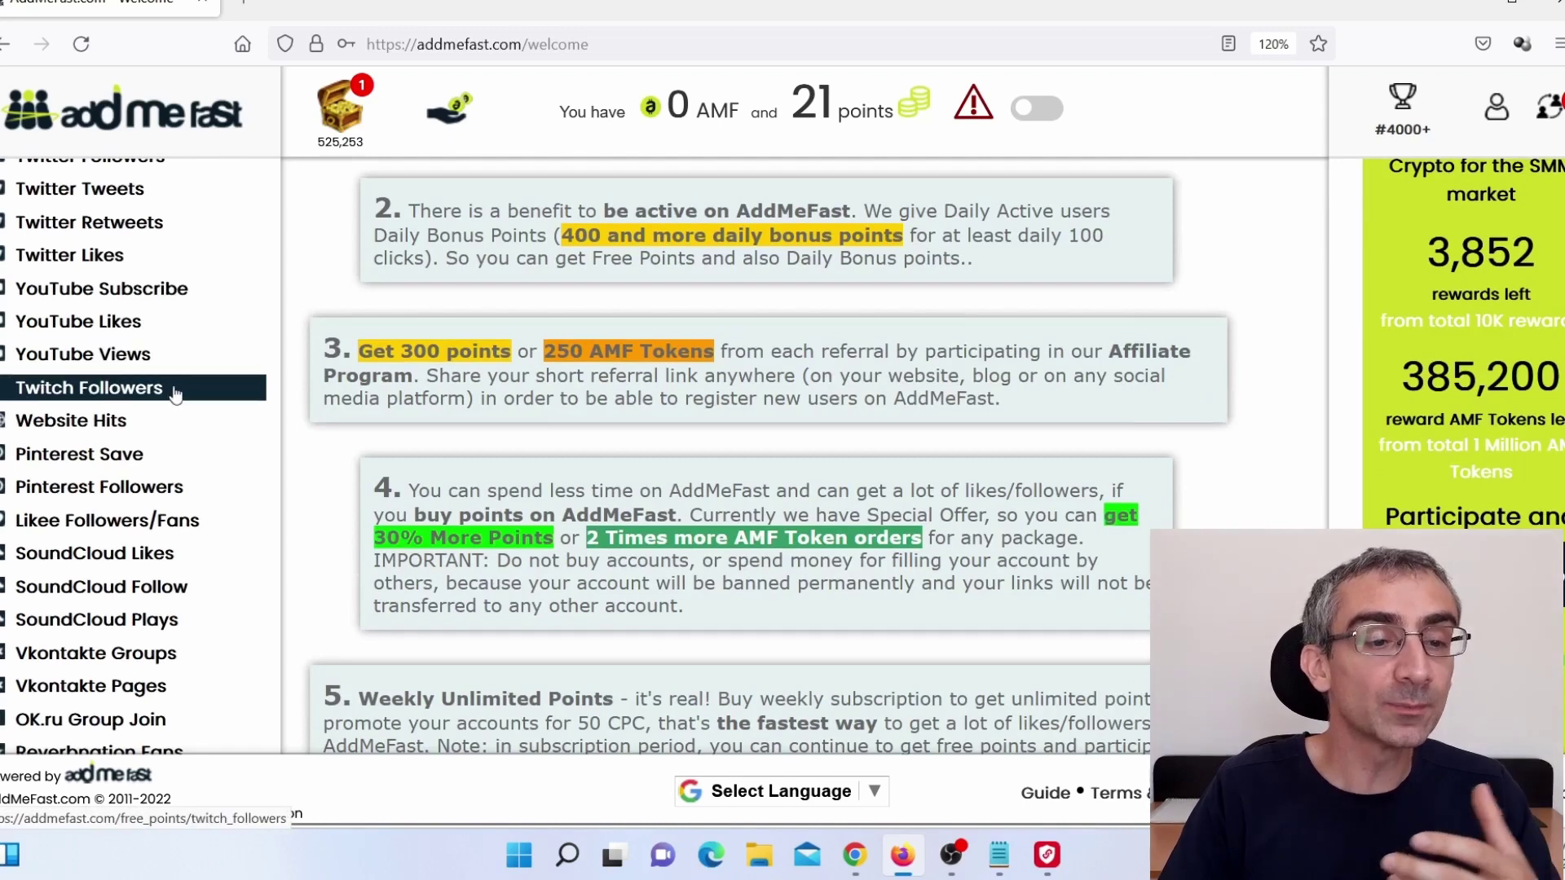
{"action": "scroll", "coordinate": [183, 405], "scroll_direction": "down", "scroll_amount": 3}
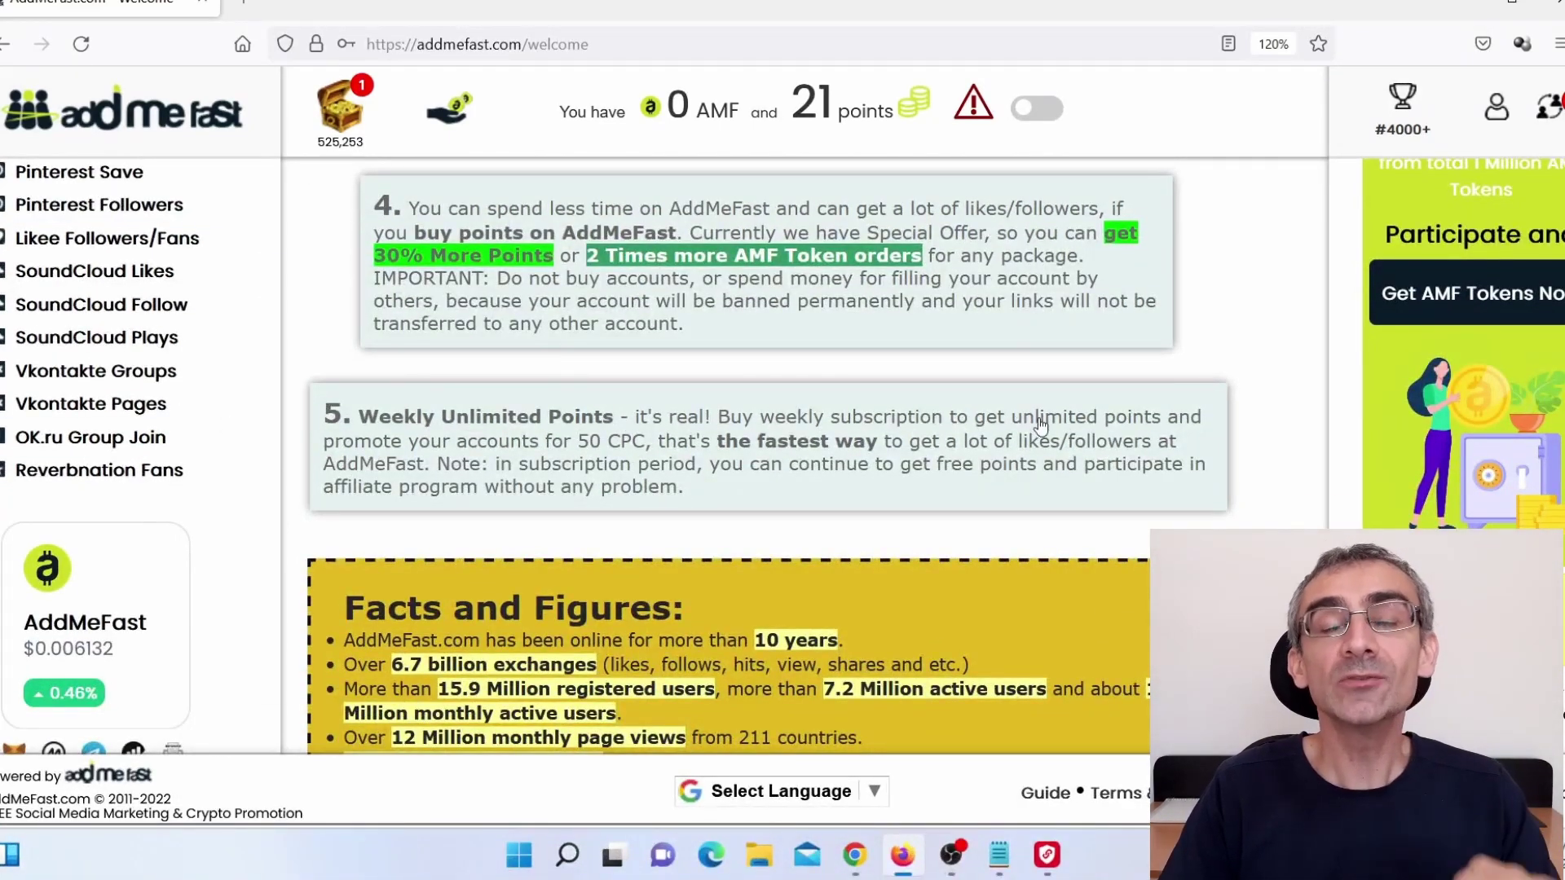
{"action": "scroll", "coordinate": [1043, 432], "scroll_direction": "up", "scroll_amount": 1}
{"action": "scroll", "coordinate": [1048, 438], "scroll_direction": "up", "scroll_amount": 3}
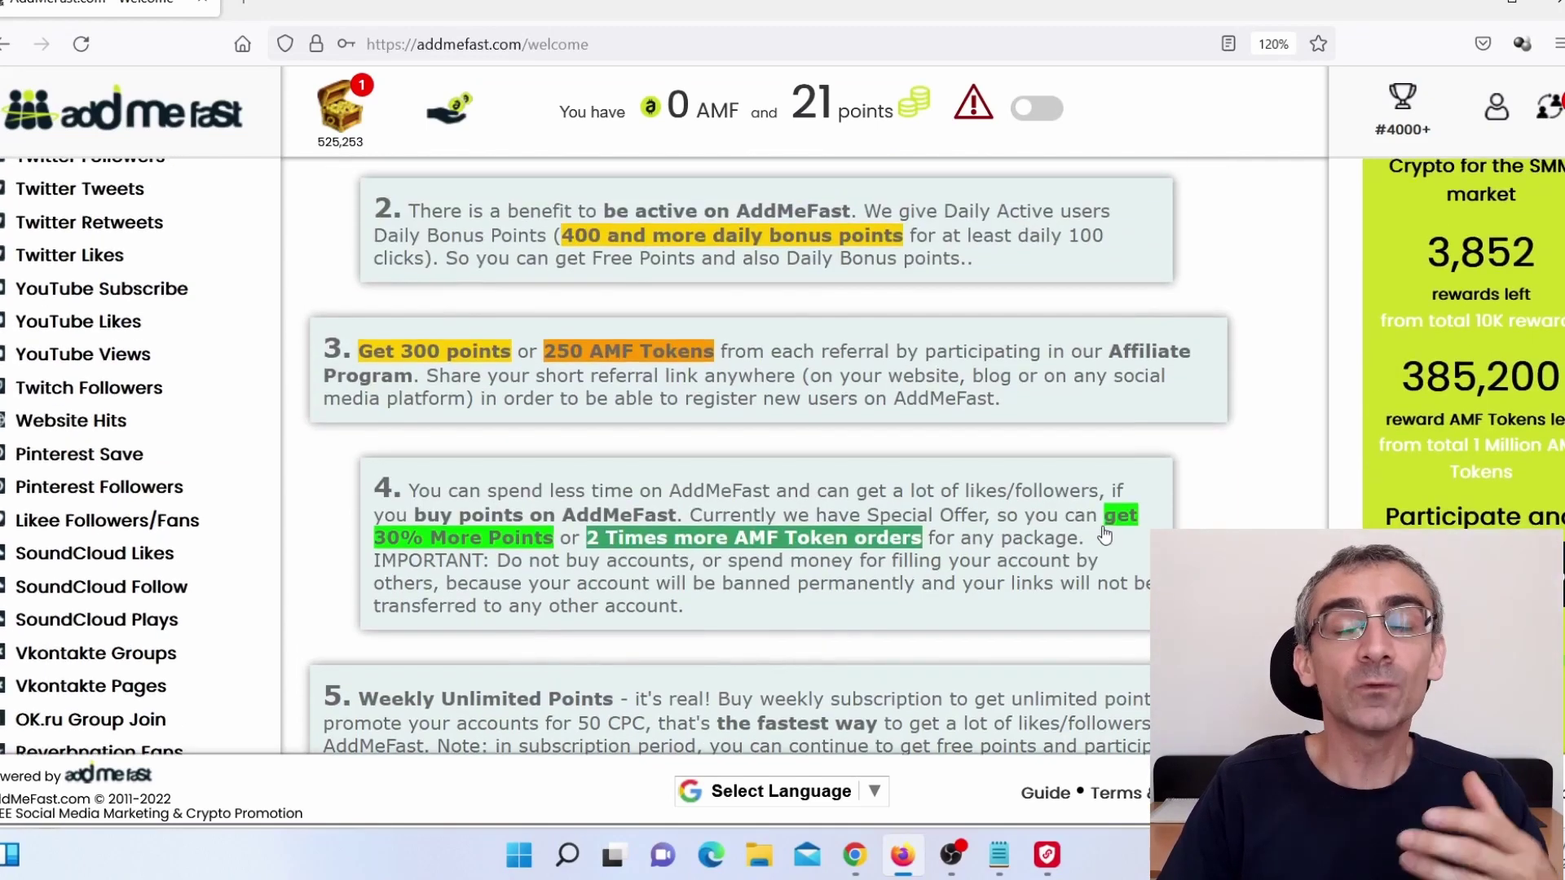
{"action": "scroll", "coordinate": [1105, 534], "scroll_direction": "up", "scroll_amount": 3}
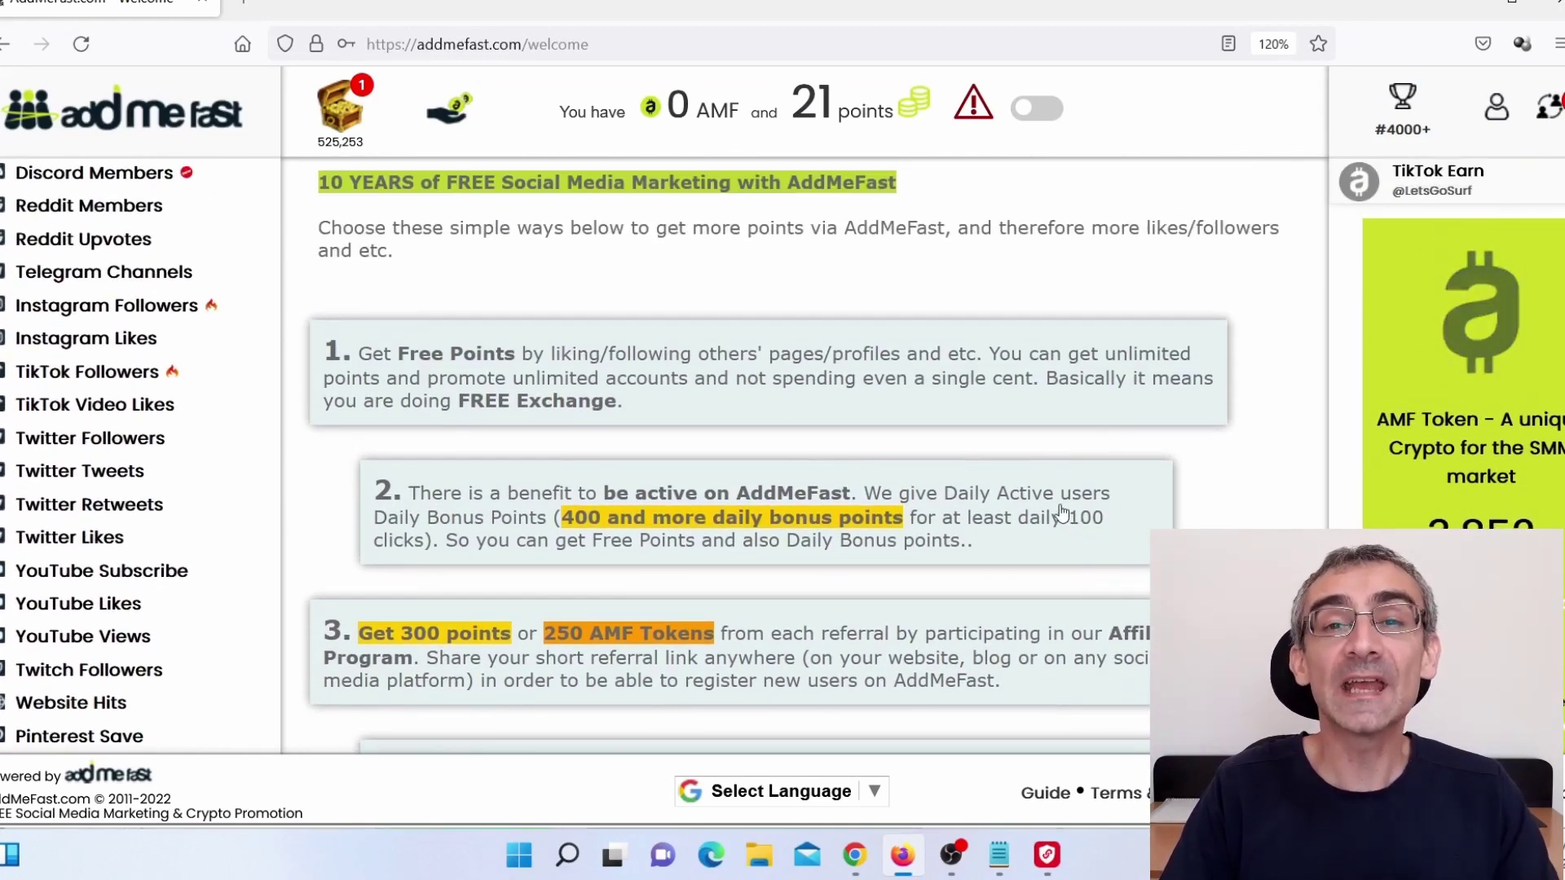
{"action": "scroll", "coordinate": [1060, 505], "scroll_direction": "up", "scroll_amount": 3}
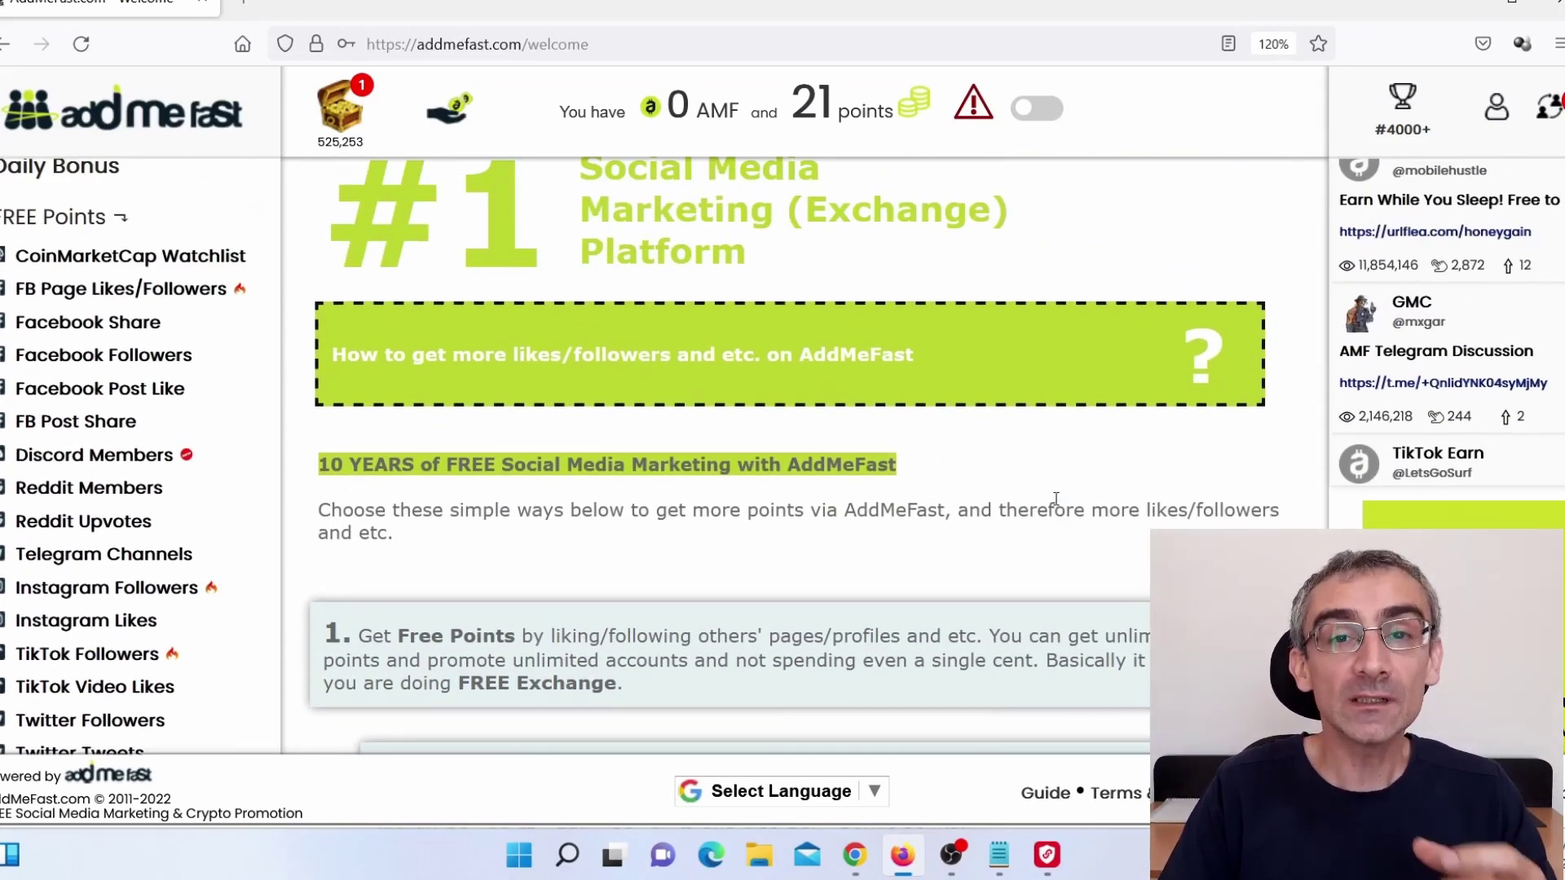
{"action": "scroll", "coordinate": [1051, 497], "scroll_direction": "up", "scroll_amount": 3}
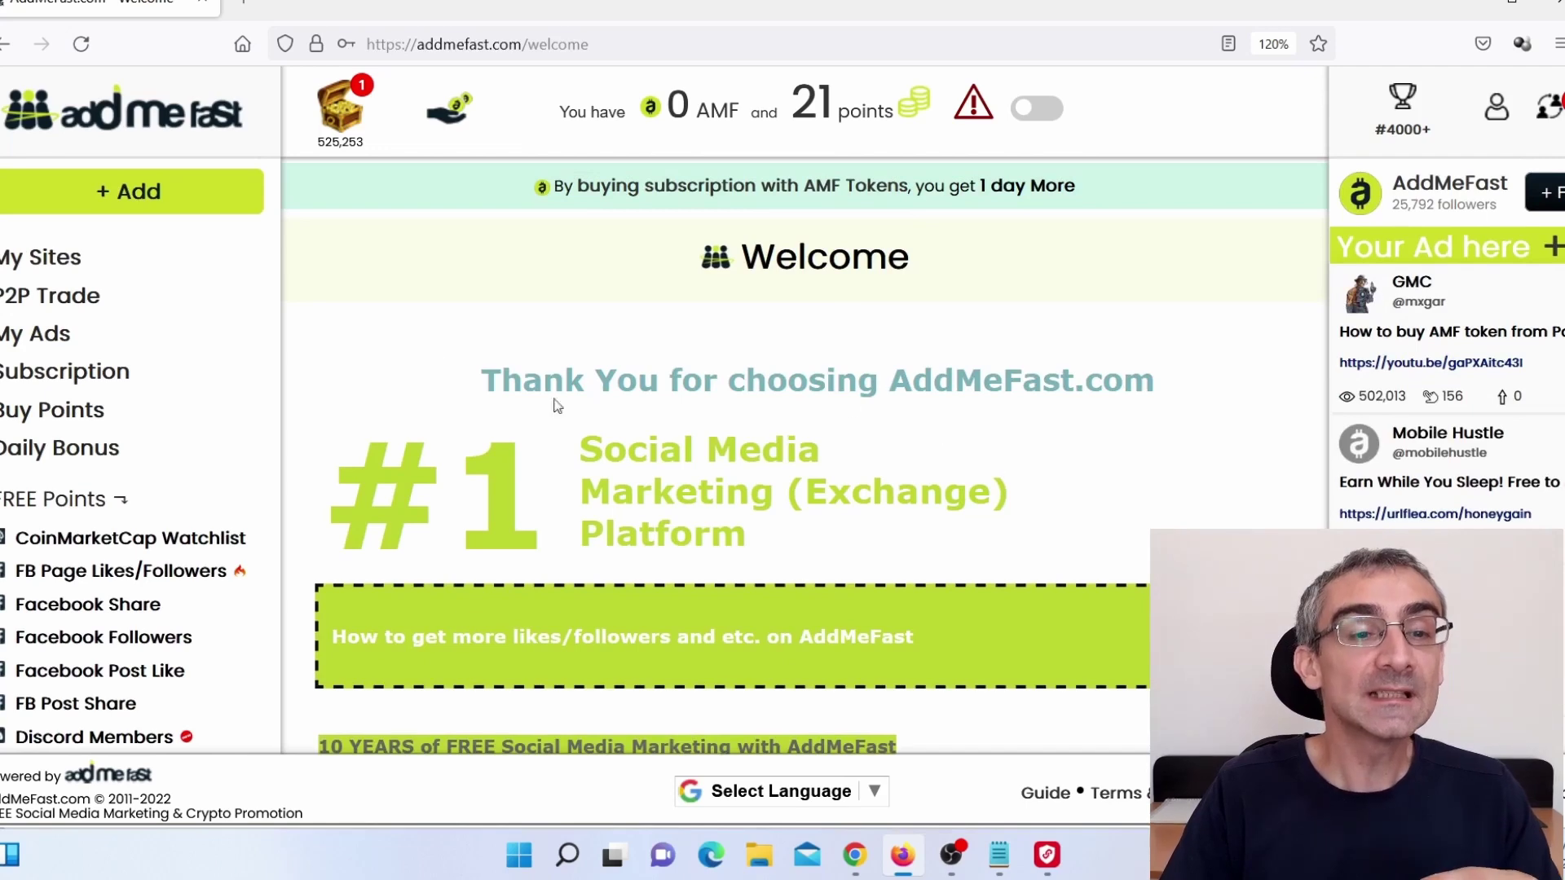
Start adding new content on AddMeFast and set its type to Facebook Share
{"action": "left_click", "coordinate": [139, 196]}
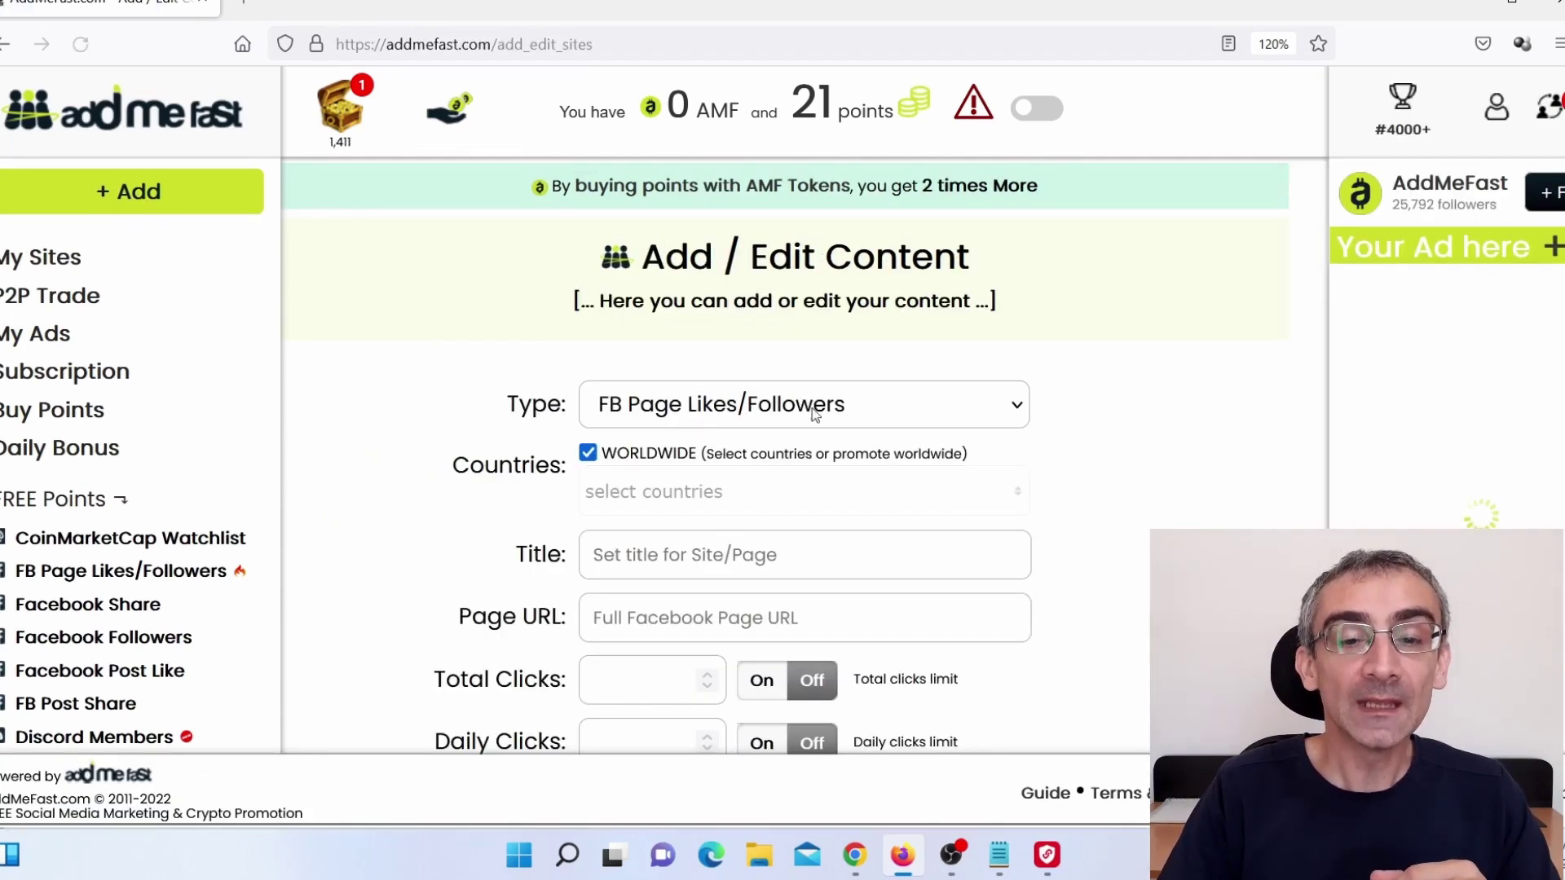
{"action": "scroll", "coordinate": [873, 297], "scroll_direction": "down", "scroll_amount": 2}
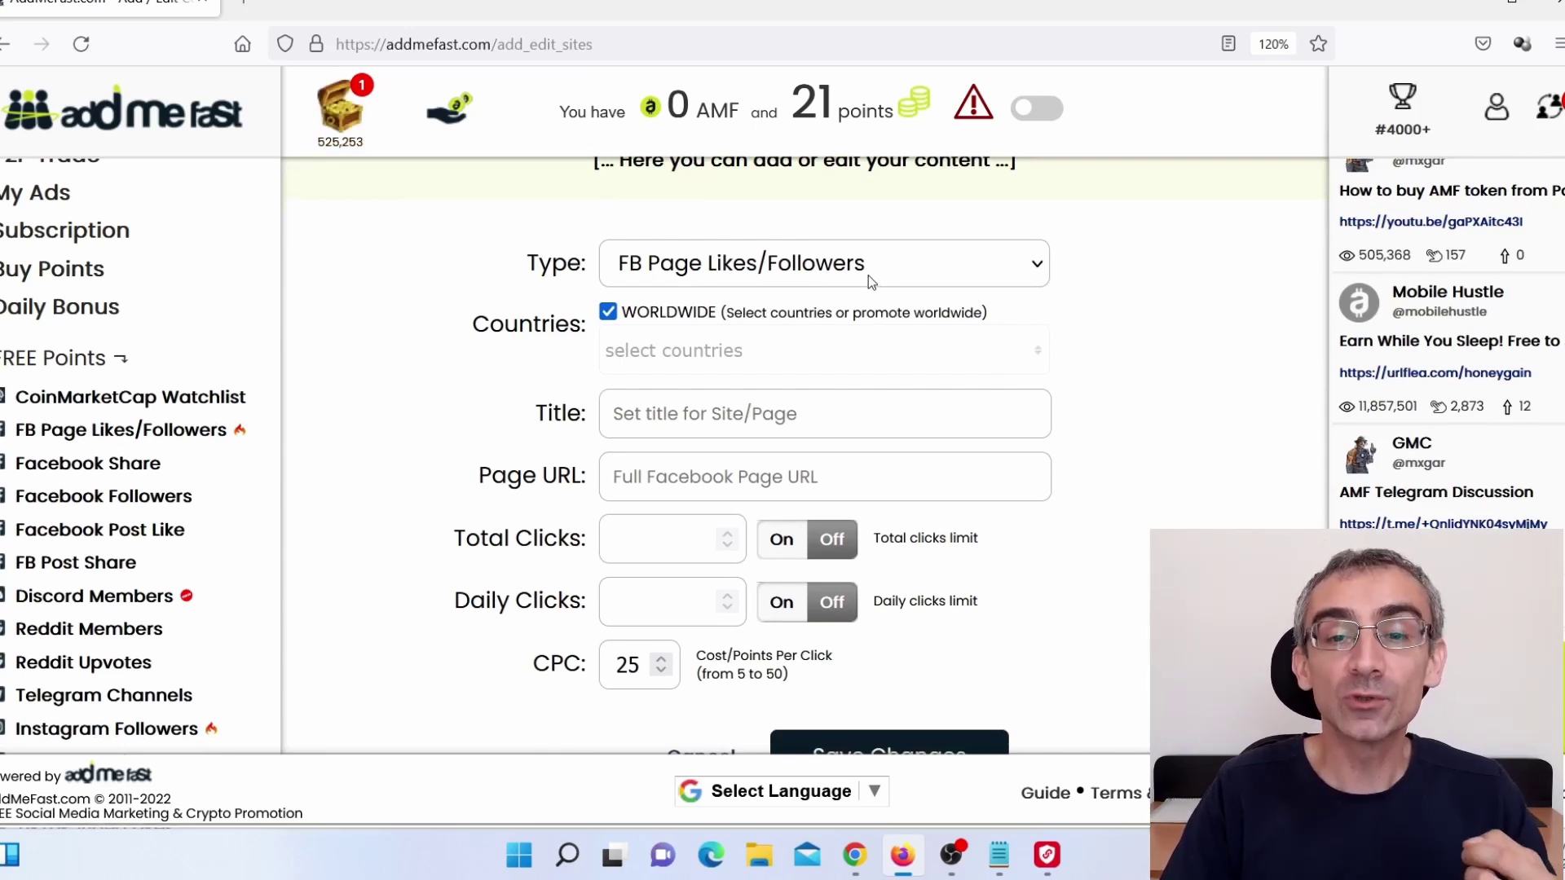
{"action": "left_click", "coordinate": [869, 277]}
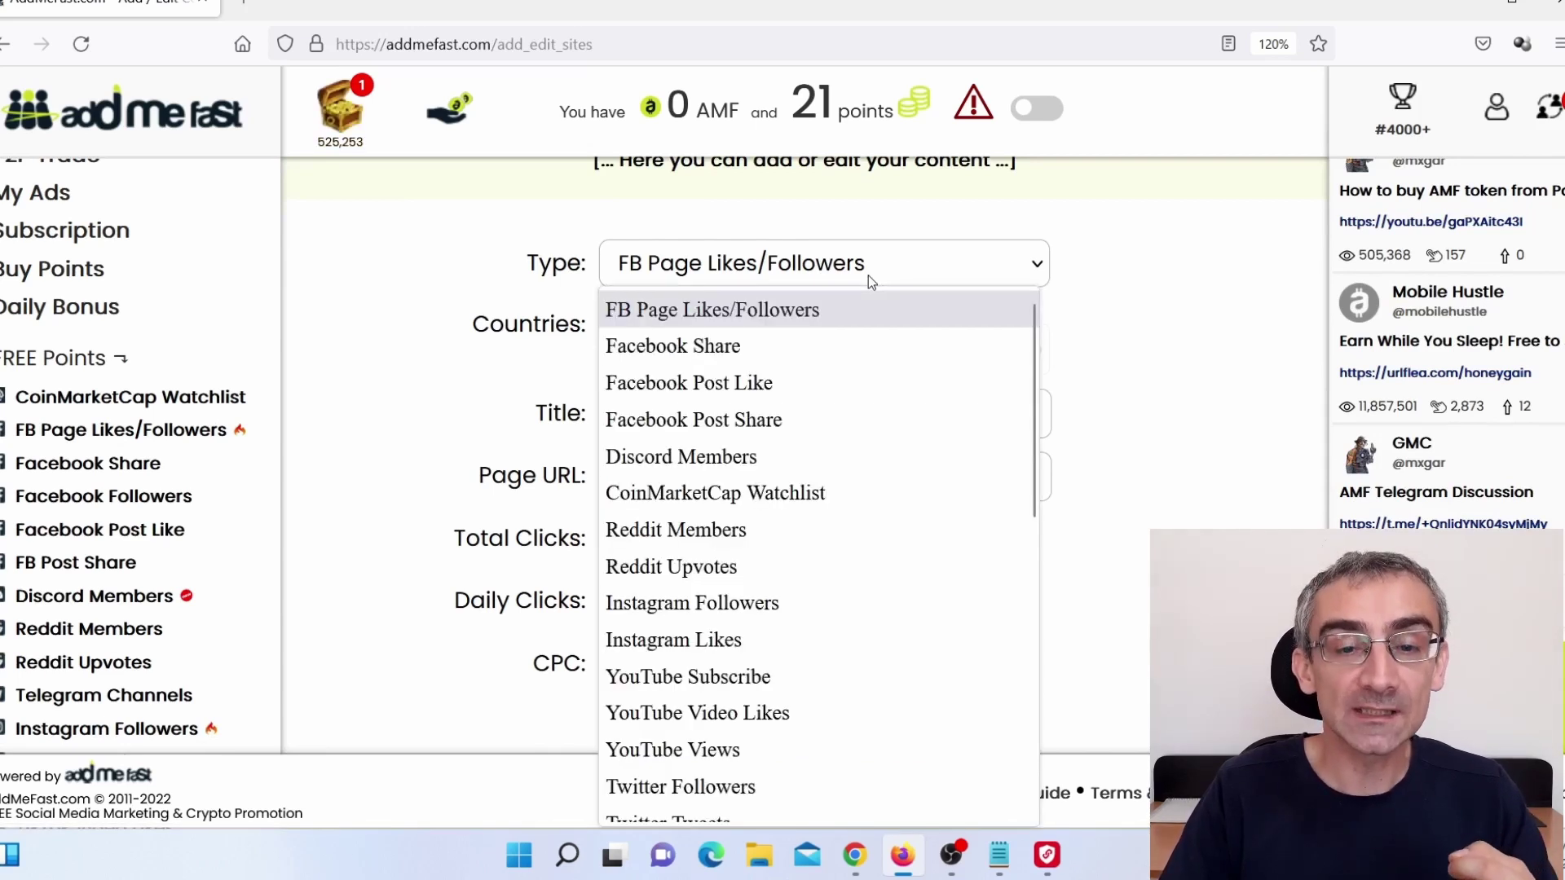
{"action": "left_click", "coordinate": [654, 350]}
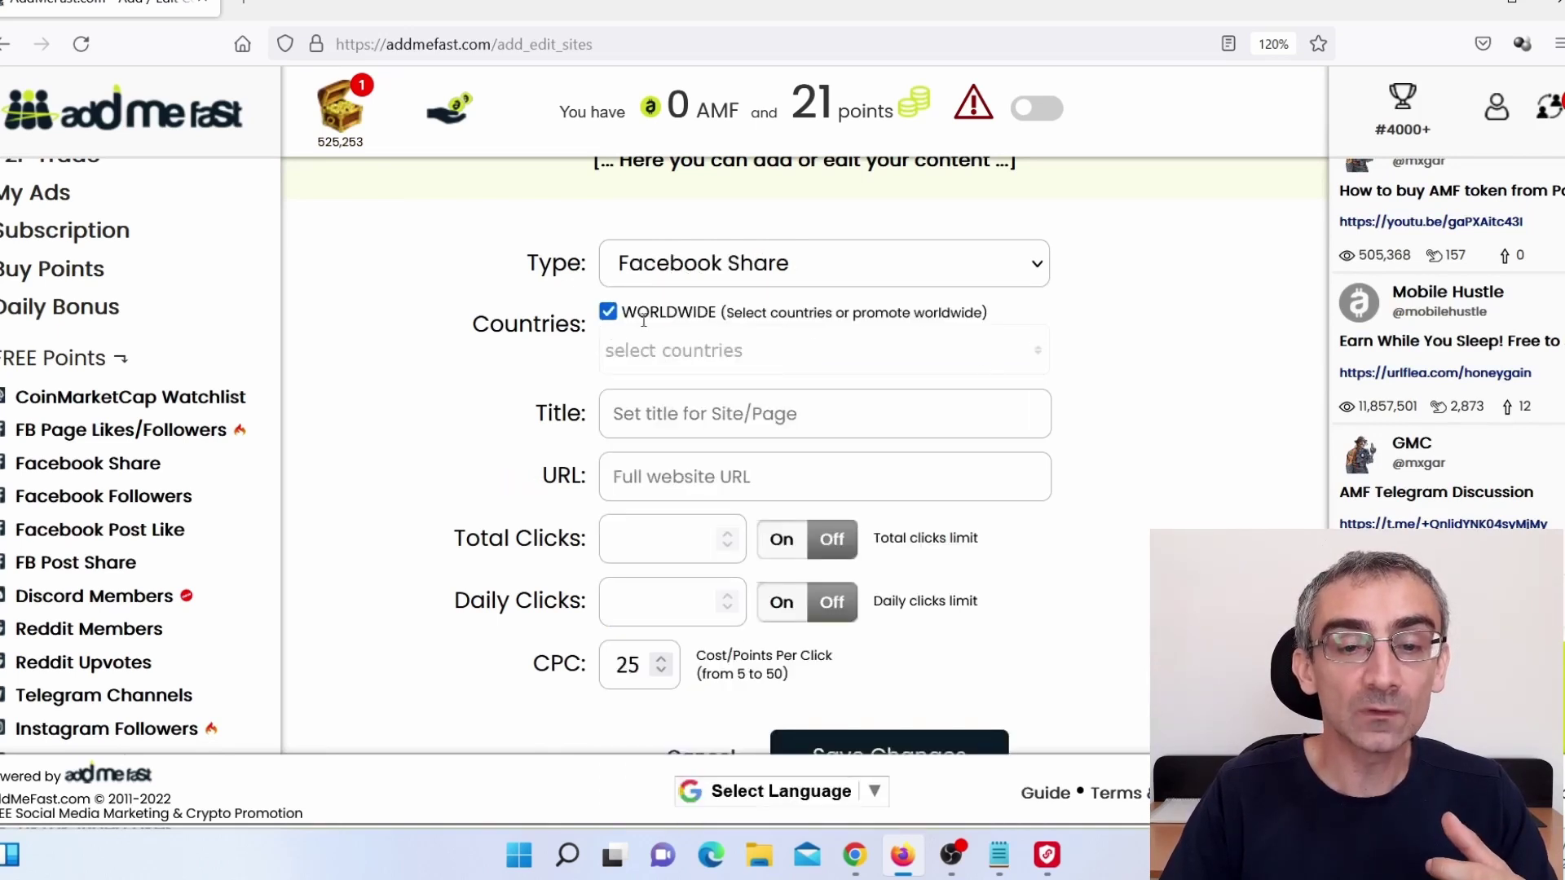
Turn off worldwide promotion and select United States as the only target country
{"action": "left_click", "coordinate": [608, 316]}
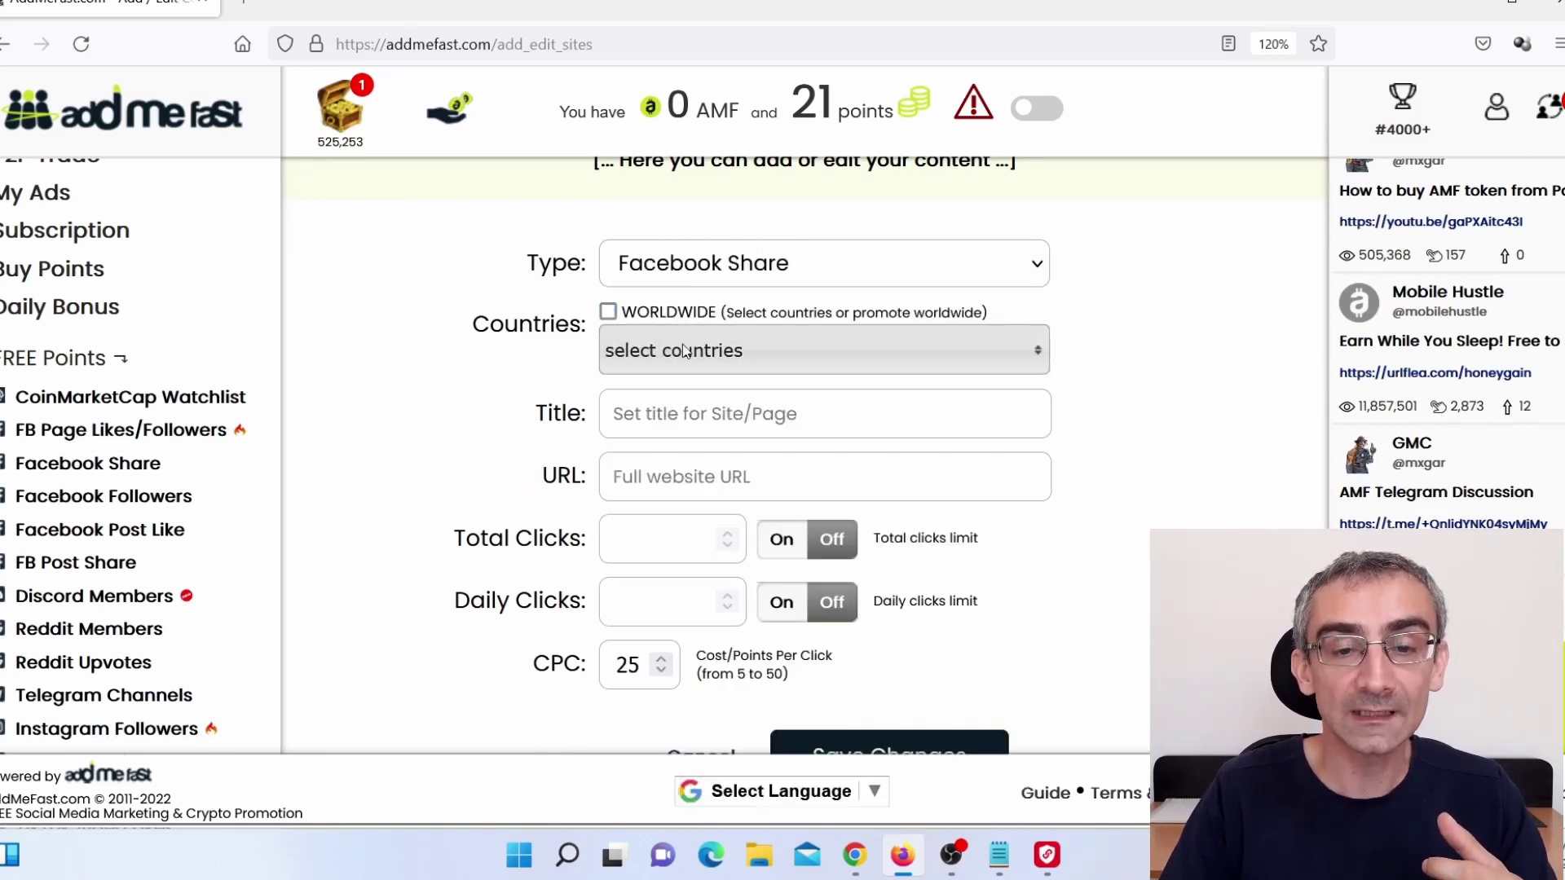
{"action": "left_click", "coordinate": [632, 350]}
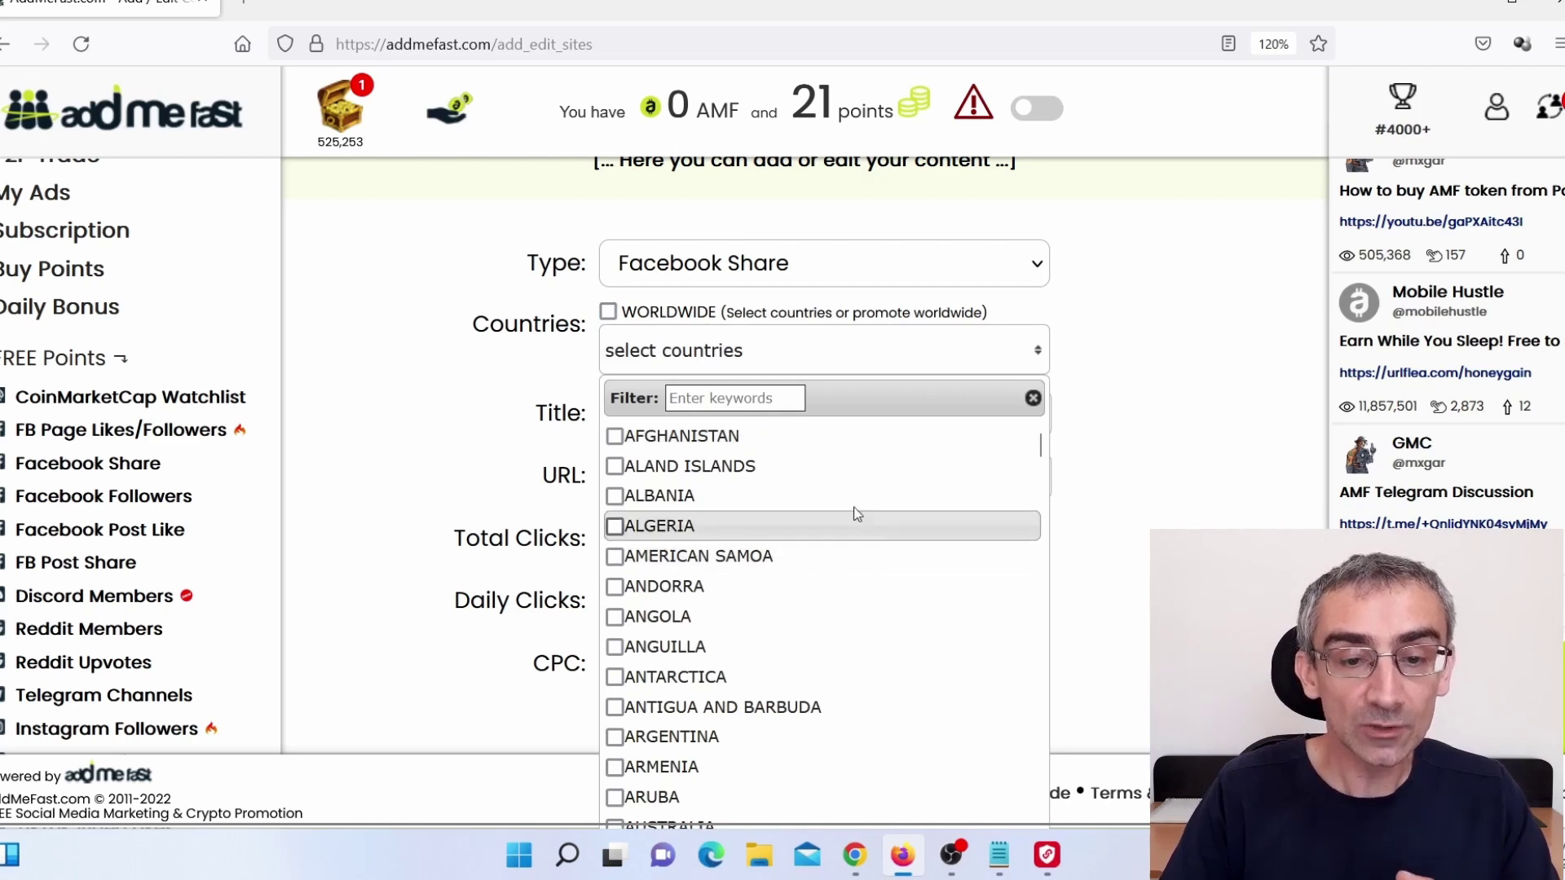
{"action": "scroll", "coordinate": [913, 542], "scroll_direction": "down", "scroll_amount": 3}
{"action": "left_click_drag", "start_coordinate": [1041, 463], "coordinate": [1052, 807]}
{"action": "scroll", "coordinate": [1051, 807], "scroll_direction": "down", "scroll_amount": 6}
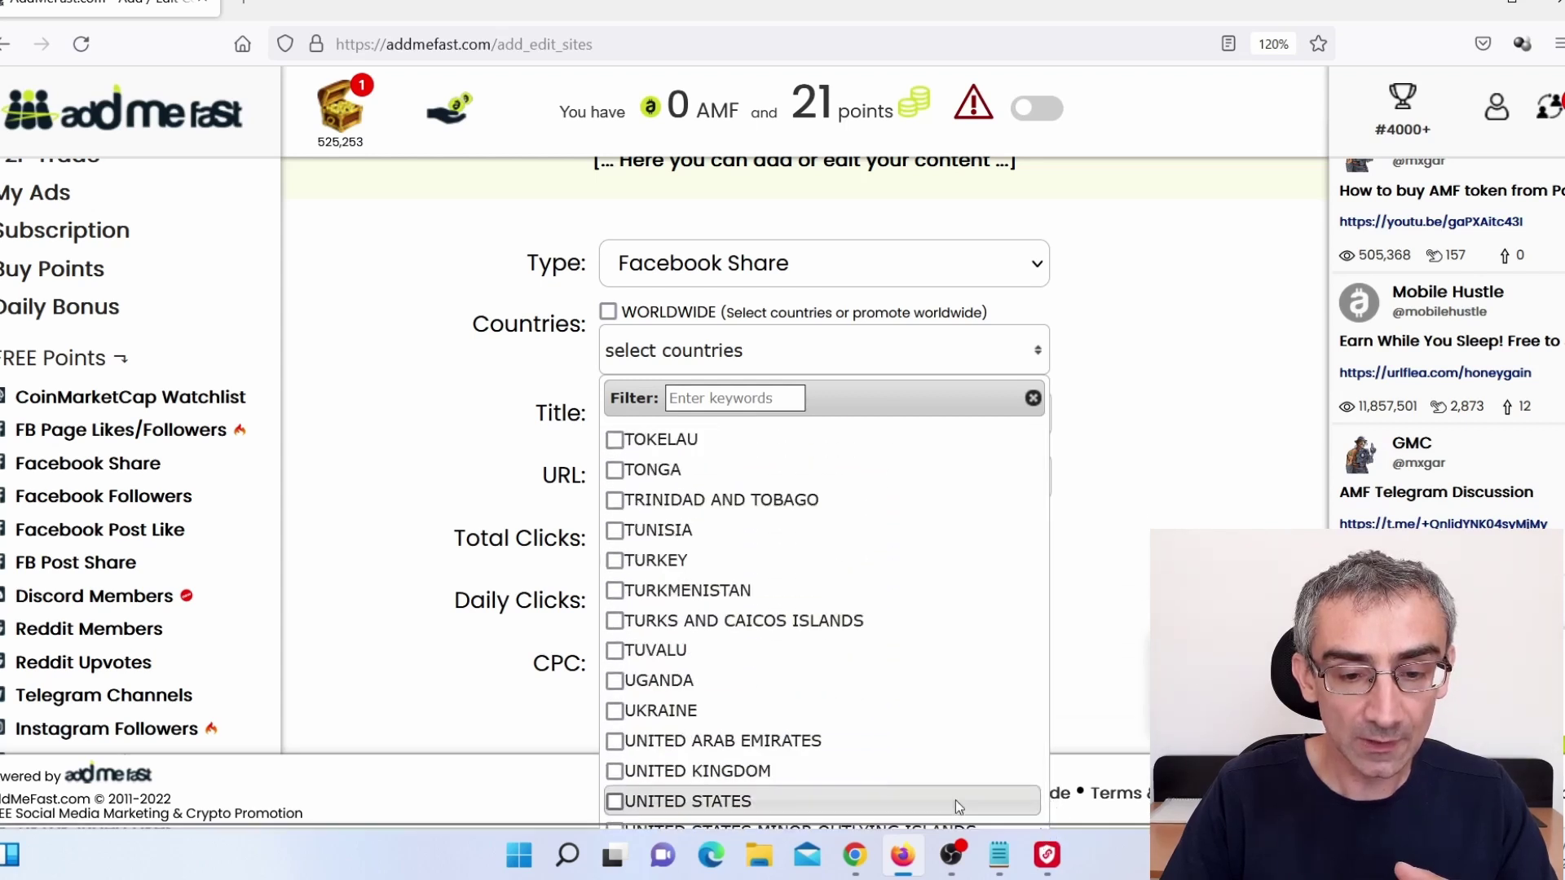
{"action": "left_click", "coordinate": [755, 803]}
{"action": "left_click", "coordinate": [421, 408]}
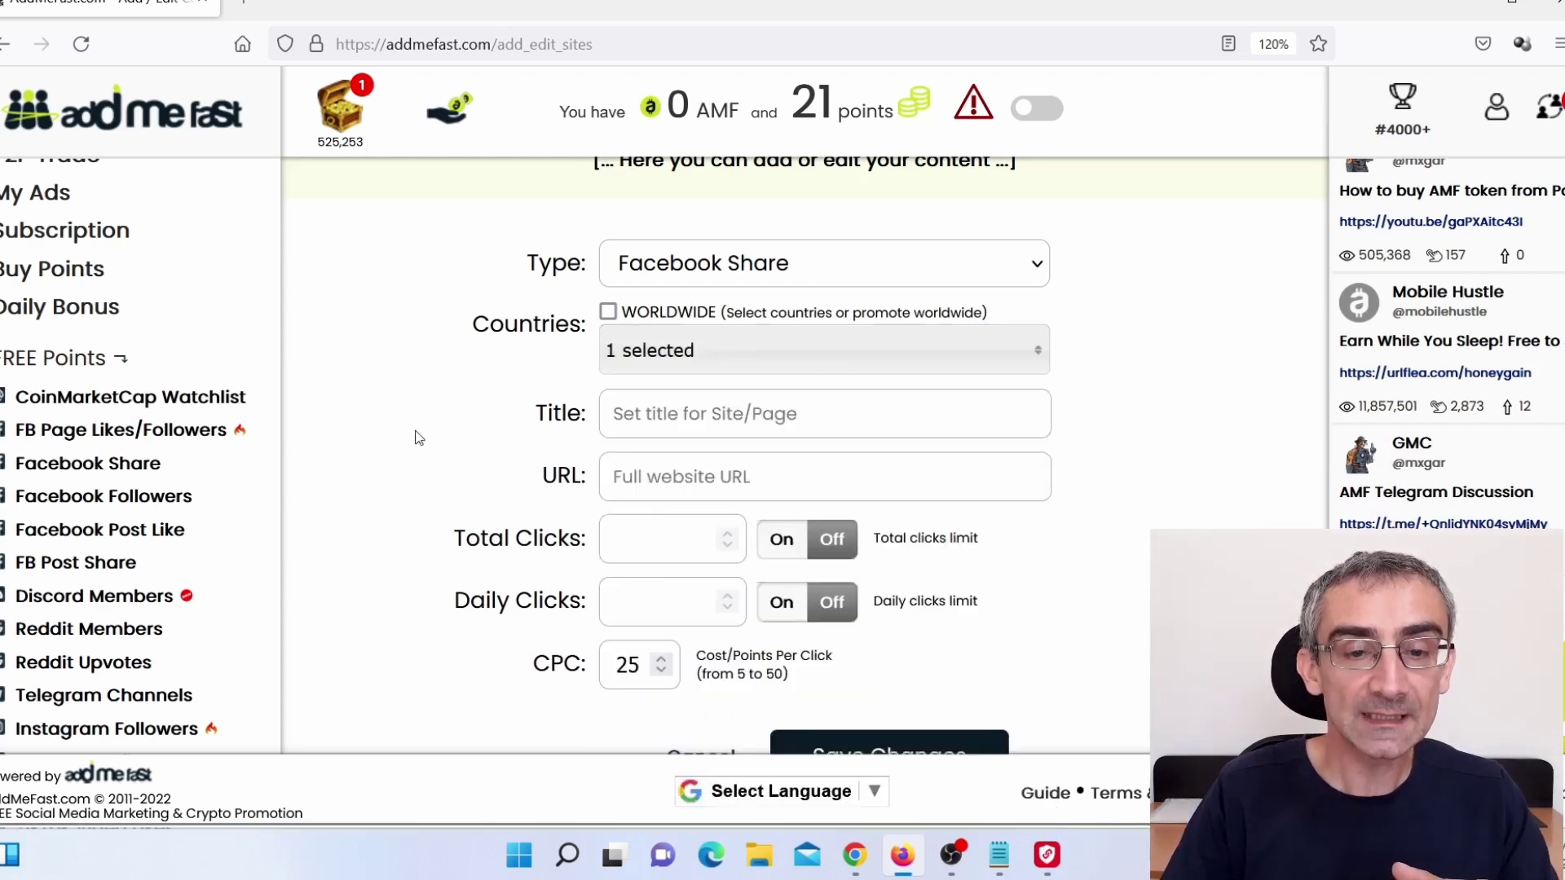
Copy the caption "Can anyone solve this?" from the Notepad note and enter it as the title of the AddMeFast content
{"action": "left_click", "coordinate": [665, 417]}
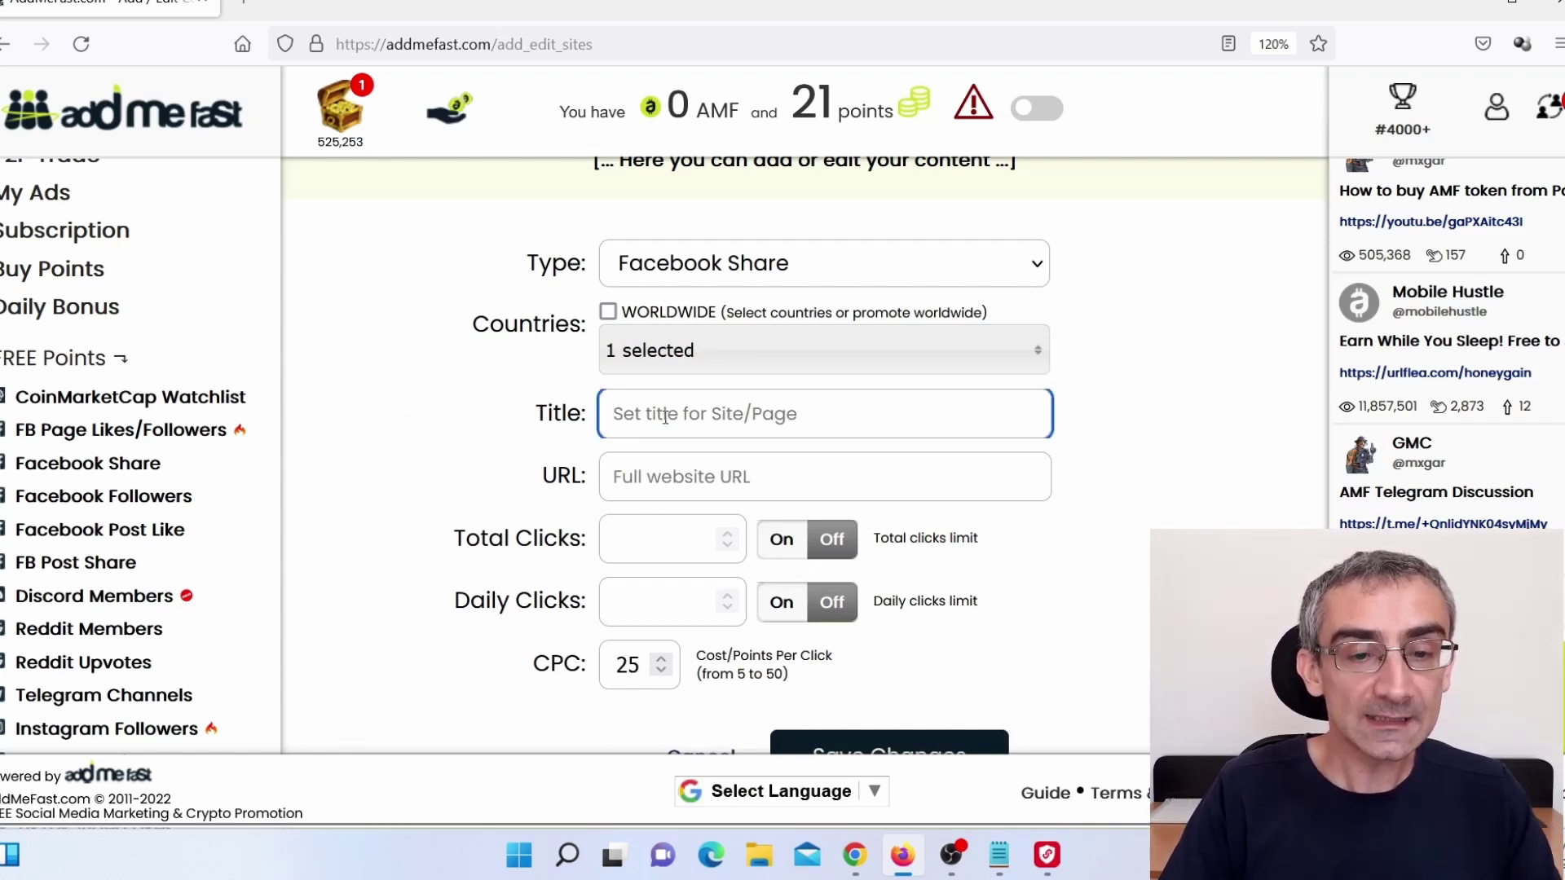
{"action": "left_click", "coordinate": [1000, 854]}
{"action": "left_click_drag", "start_coordinate": [386, 293], "coordinate": [599, 289]}
{"action": "key", "text": "ctrl+c"}
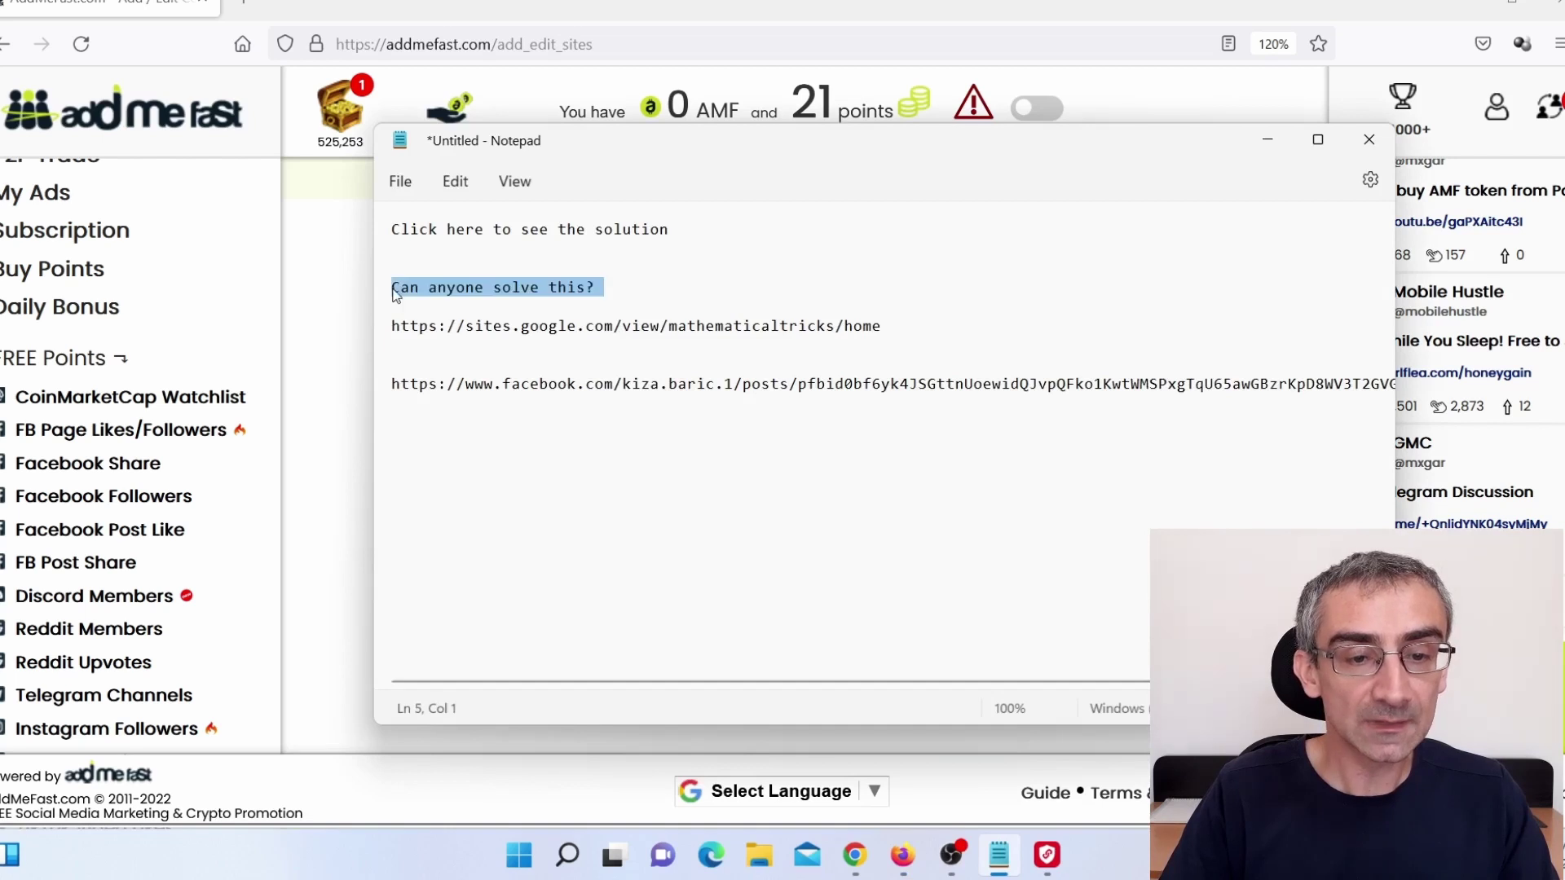
{"action": "left_click", "coordinate": [352, 418]}
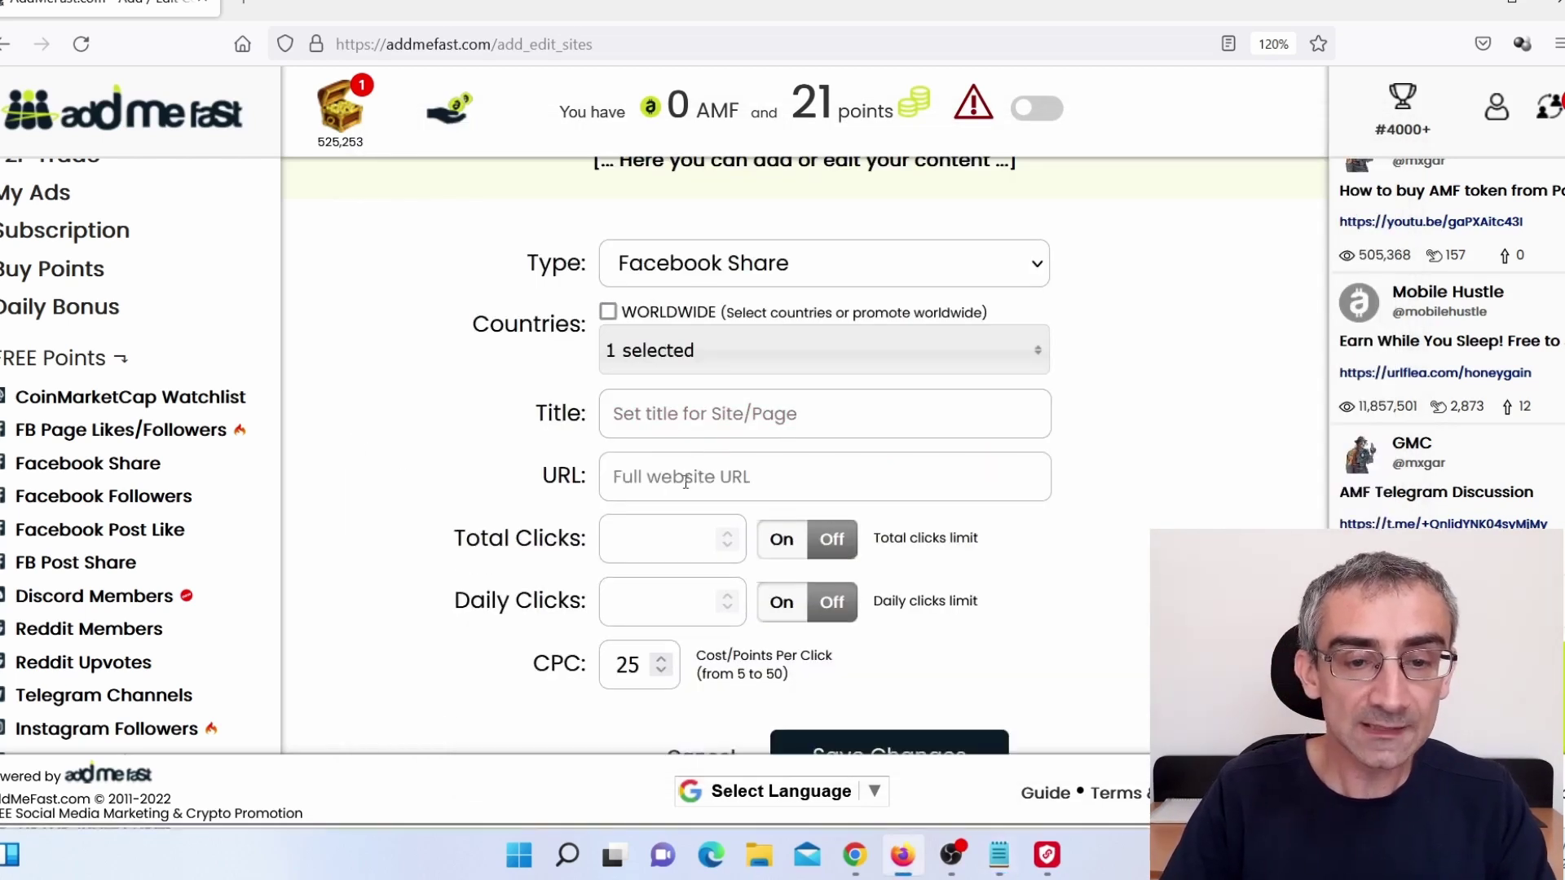
{"action": "left_click", "coordinate": [680, 413]}
{"action": "key", "text": "ctrl+v"}
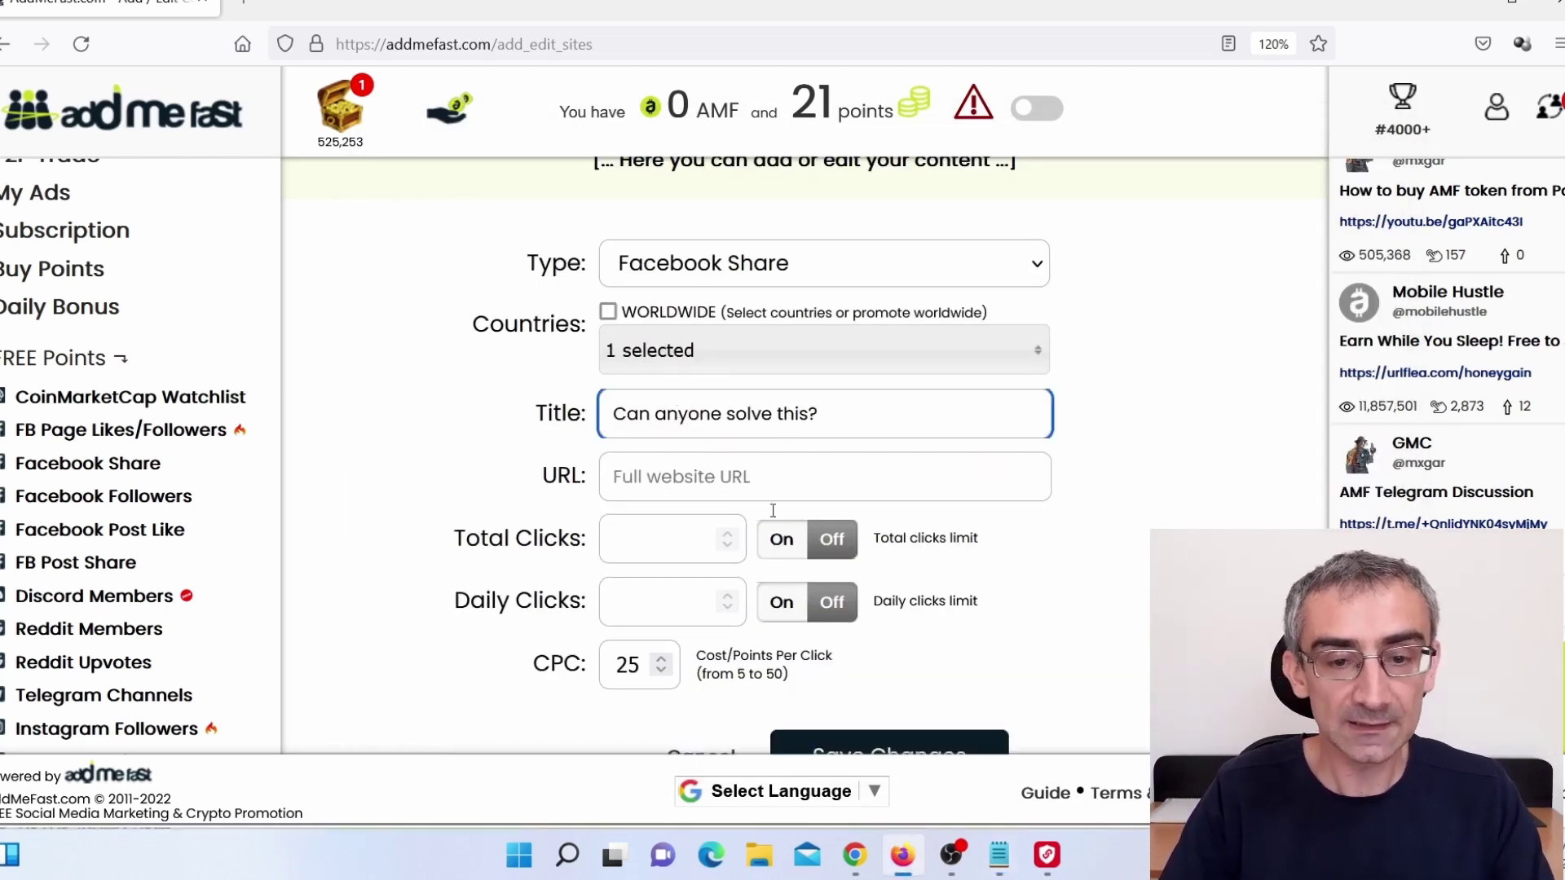
Copy the Facebook post address from the Notepad note and enter it as the URL of the AddMeFast content
{"action": "left_click", "coordinate": [996, 854]}
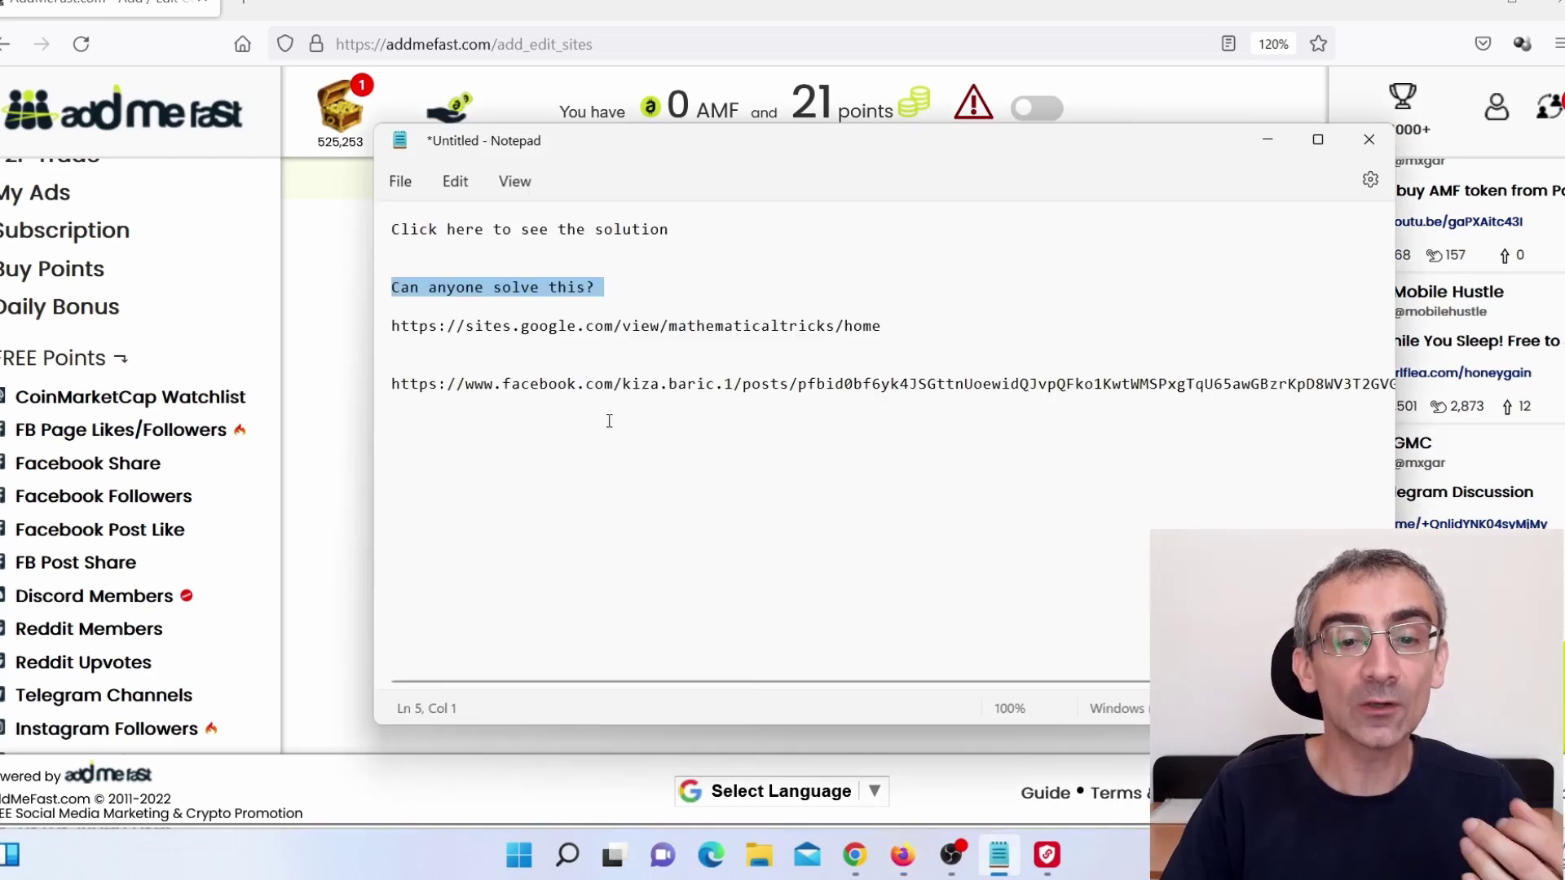
{"action": "left_click_drag", "start_coordinate": [386, 384], "coordinate": [384, 398]}
{"action": "key", "text": "ctrl+c"}
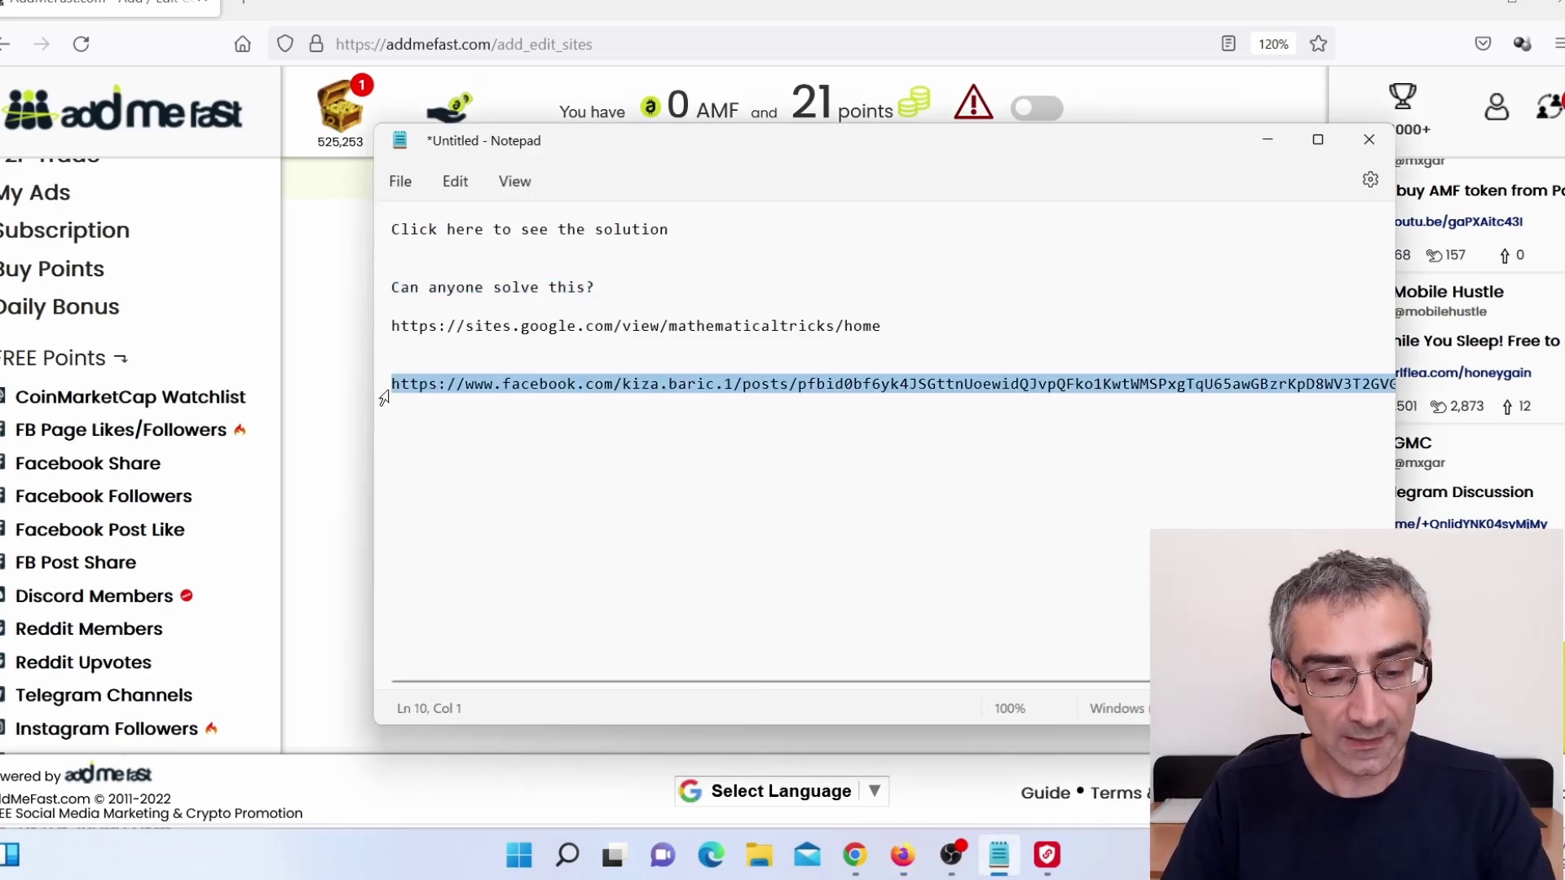
{"action": "left_click", "coordinate": [349, 467]}
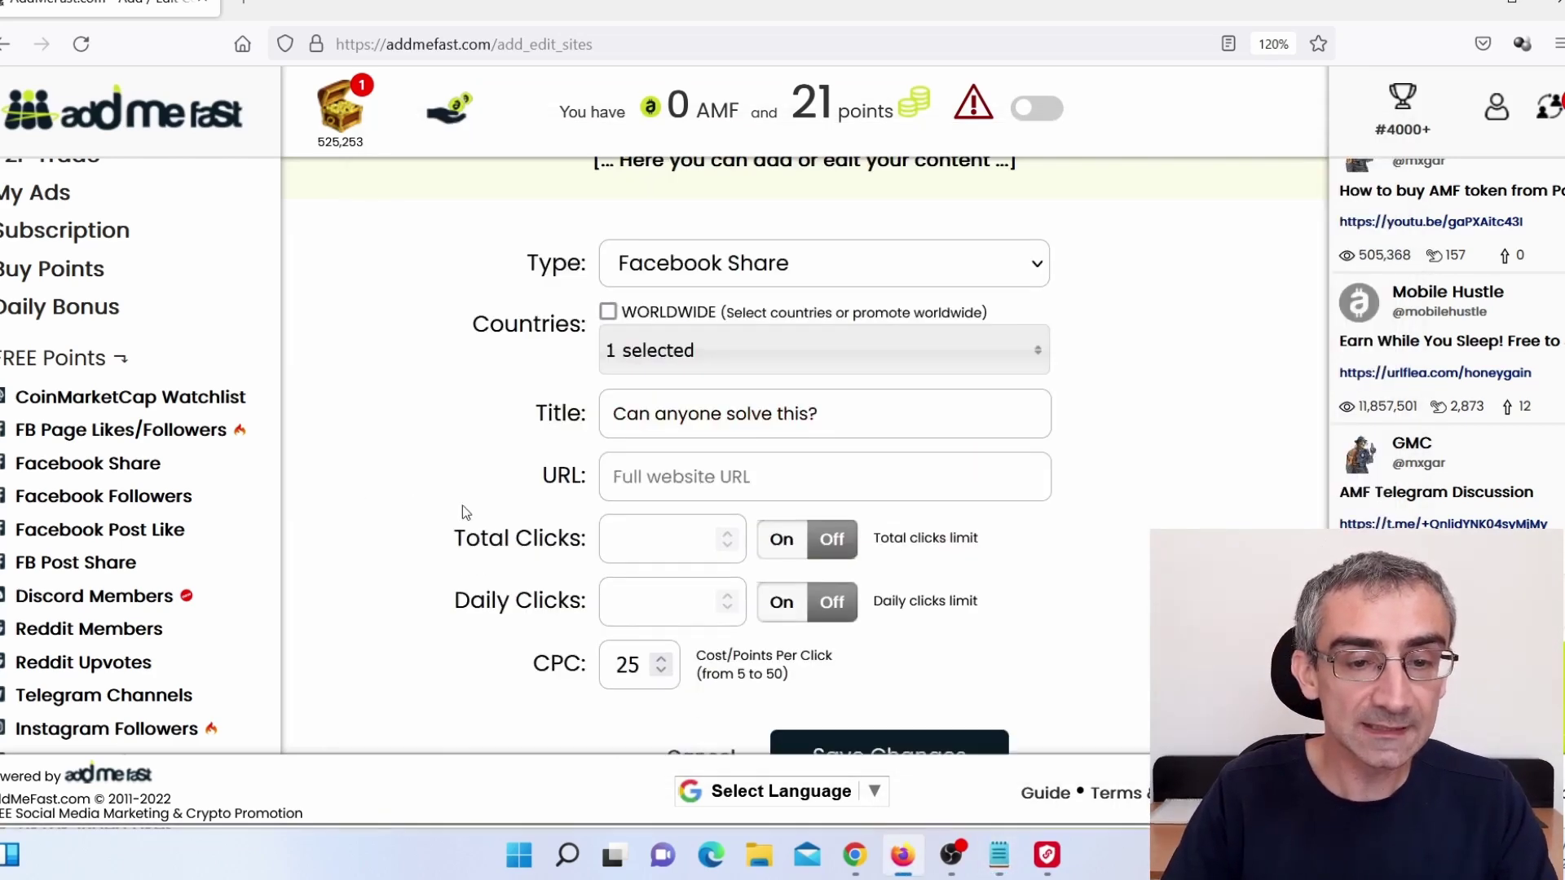
{"action": "left_click", "coordinate": [685, 476]}
{"action": "key", "text": "ctrl+v"}
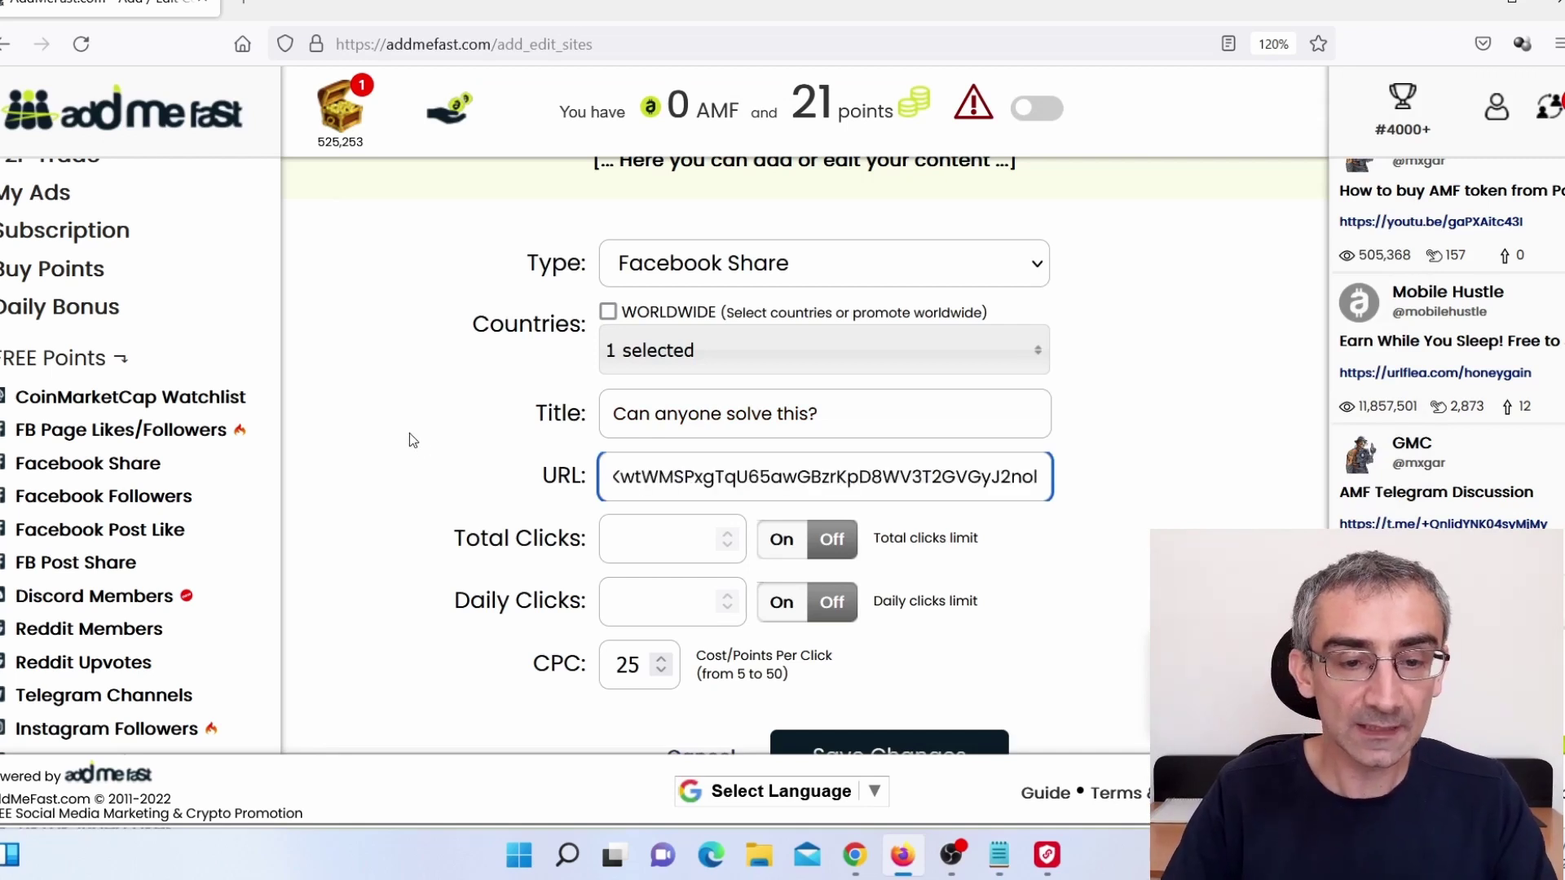
Leave the total and daily click limits off and set the CPC to 30 points per click
{"action": "left_click", "coordinate": [662, 544]}
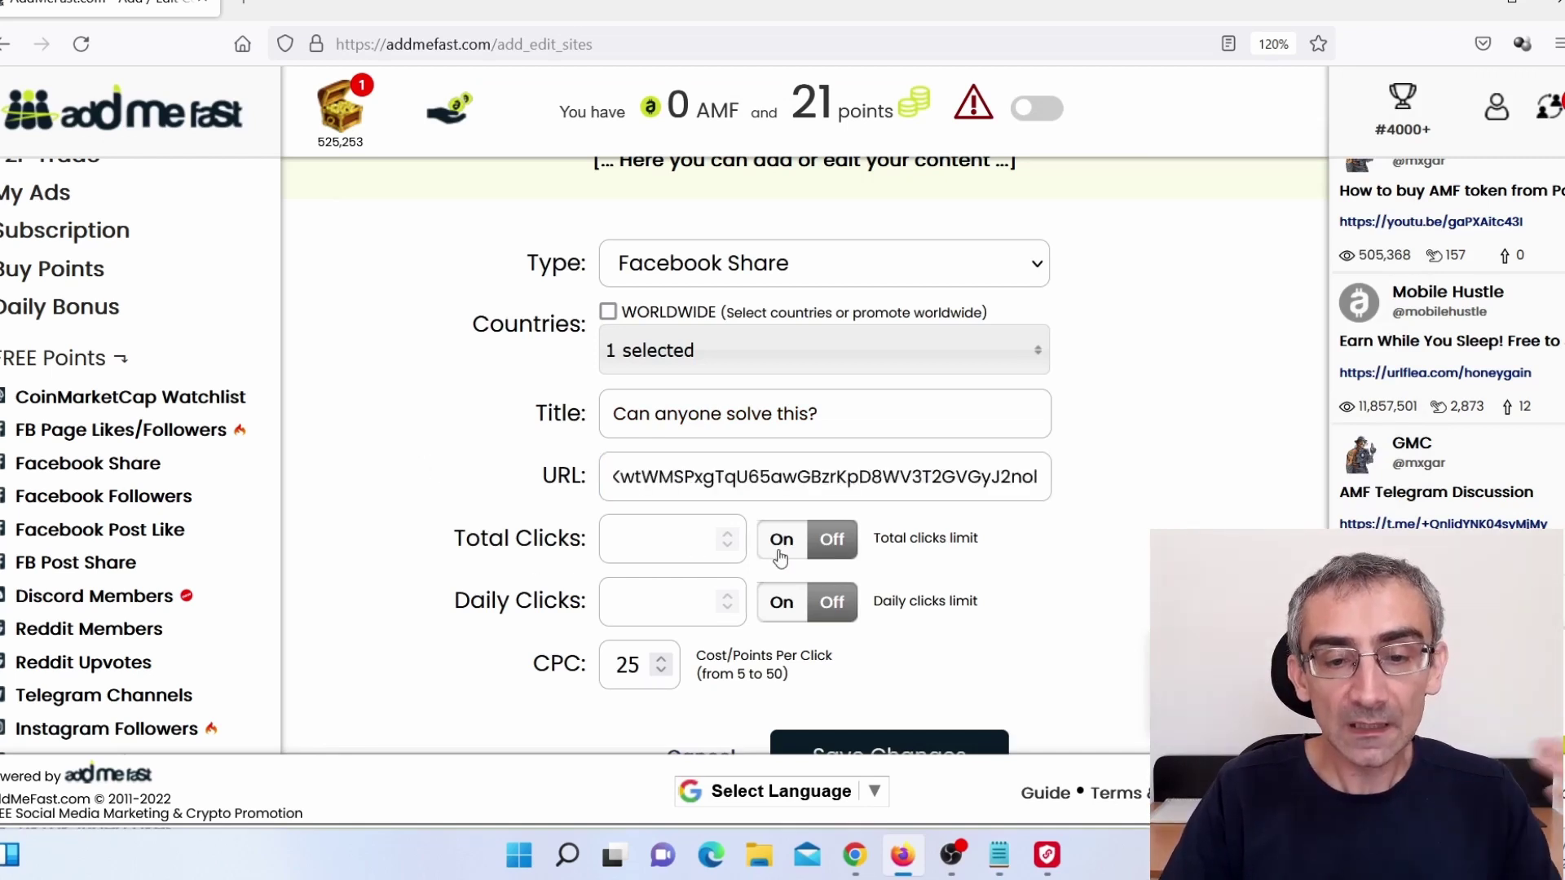
{"action": "left_click", "coordinate": [628, 671]}
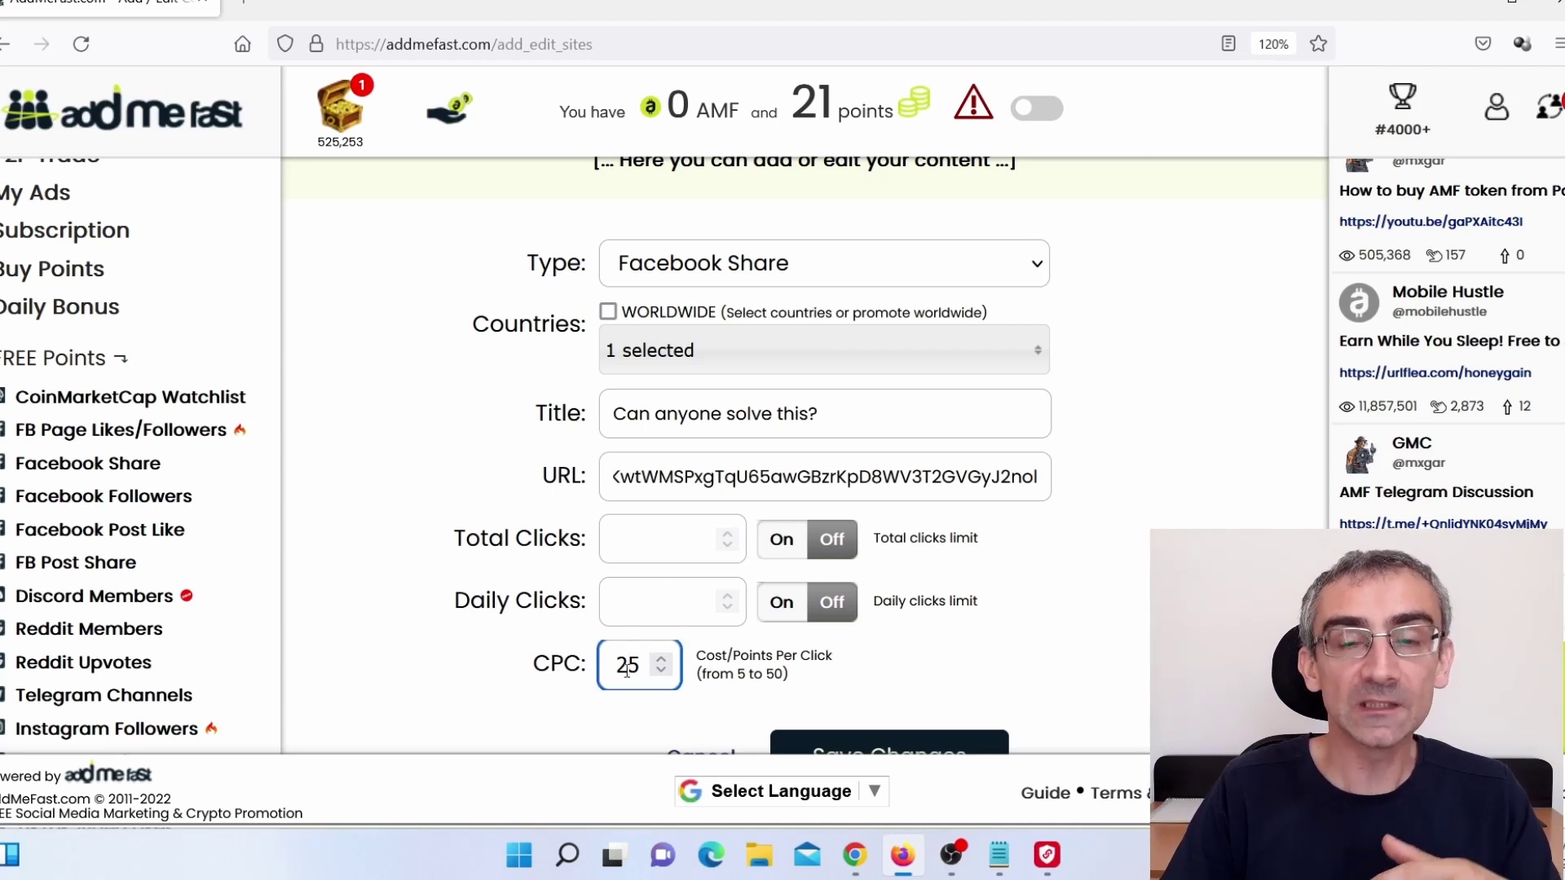
{"action": "left_click_drag", "start_coordinate": [626, 670], "coordinate": [645, 668]}
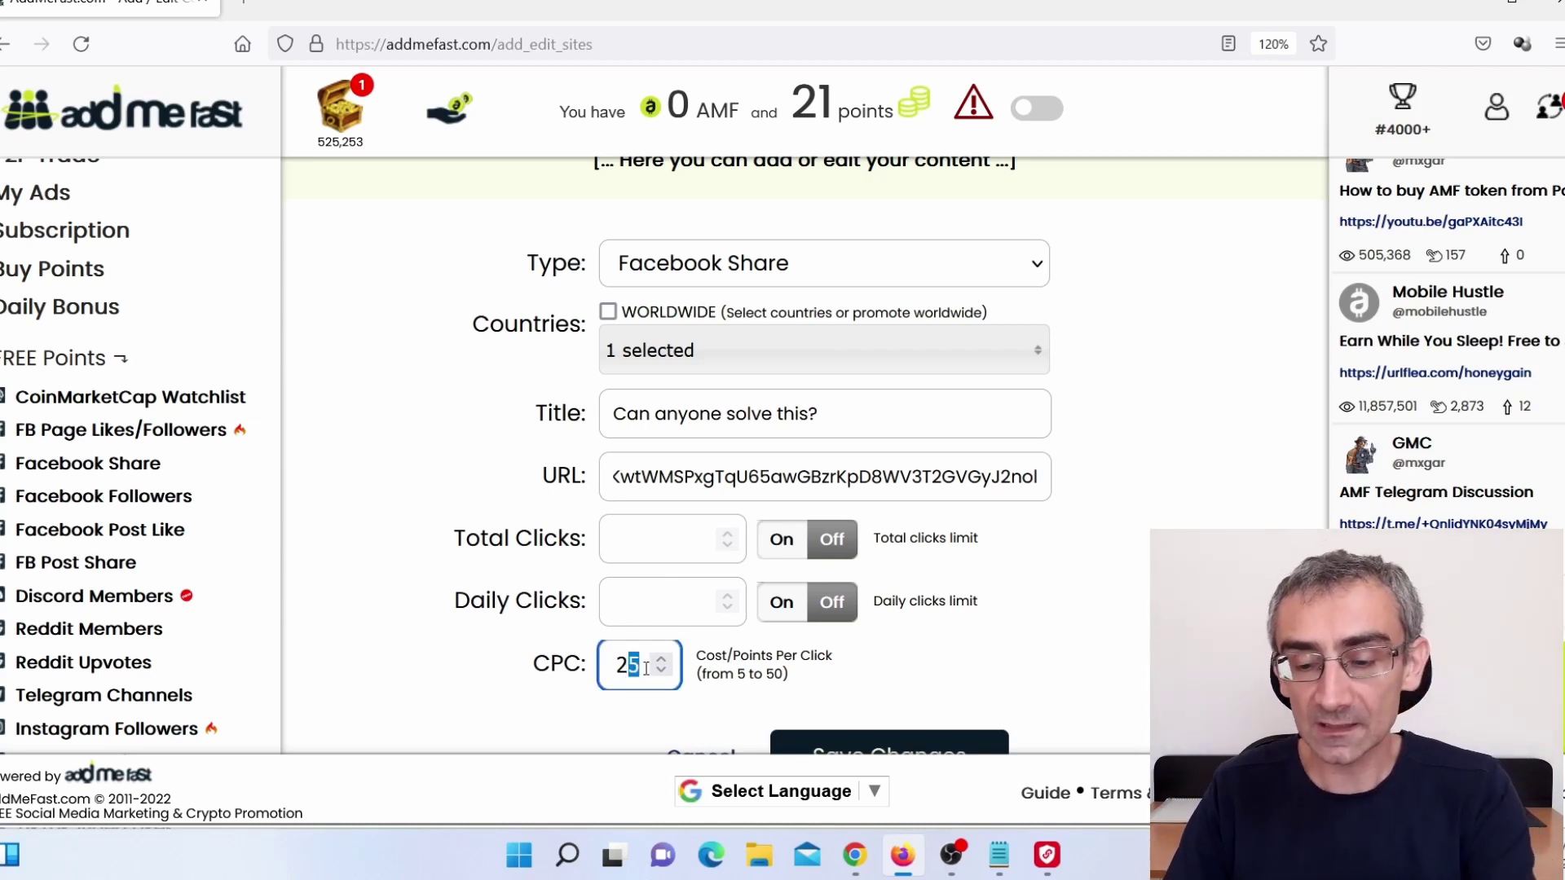
{"action": "type", "text": "0"}
{"action": "double_click", "coordinate": [628, 665]}
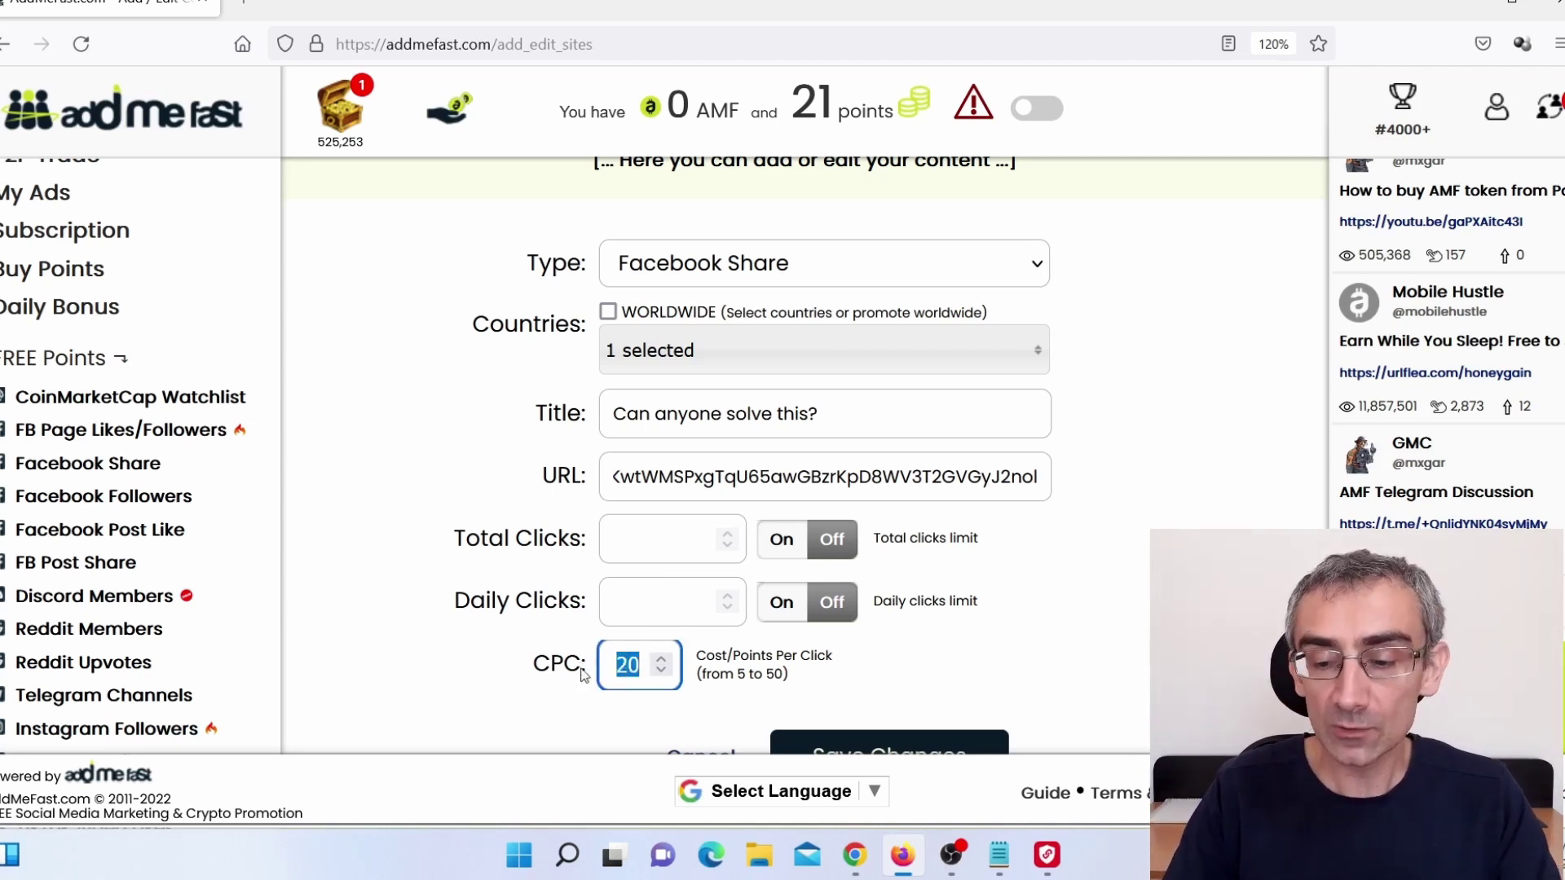
{"action": "type", "text": "30"}
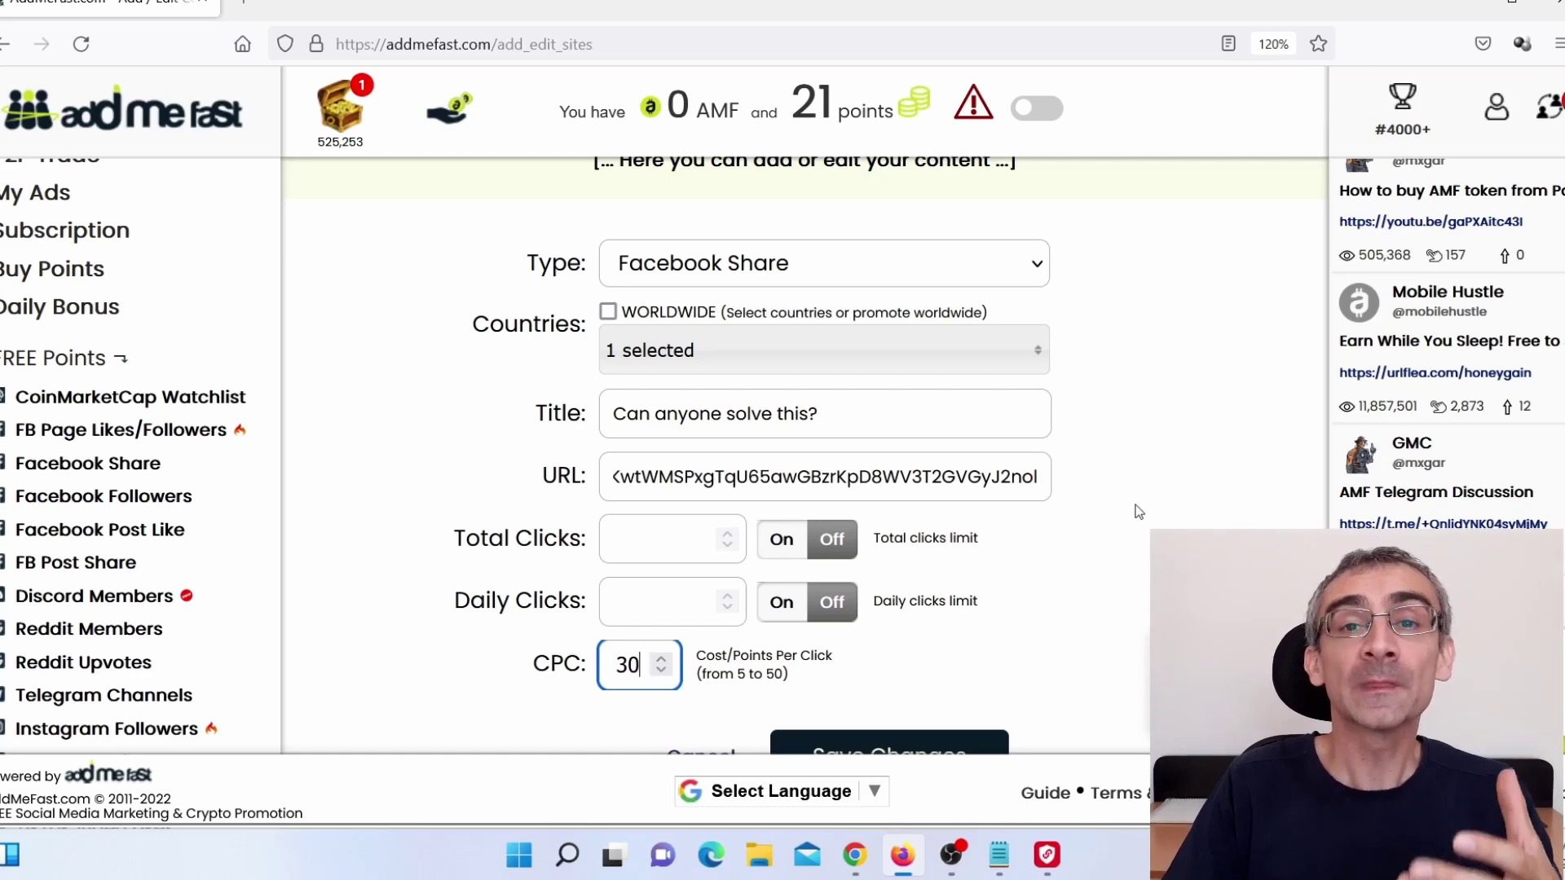
Look over the end of the content form, then switch to Chrome to view the published puzzle post on Facebook
{"action": "scroll", "coordinate": [1138, 511], "scroll_direction": "down", "scroll_amount": 3}
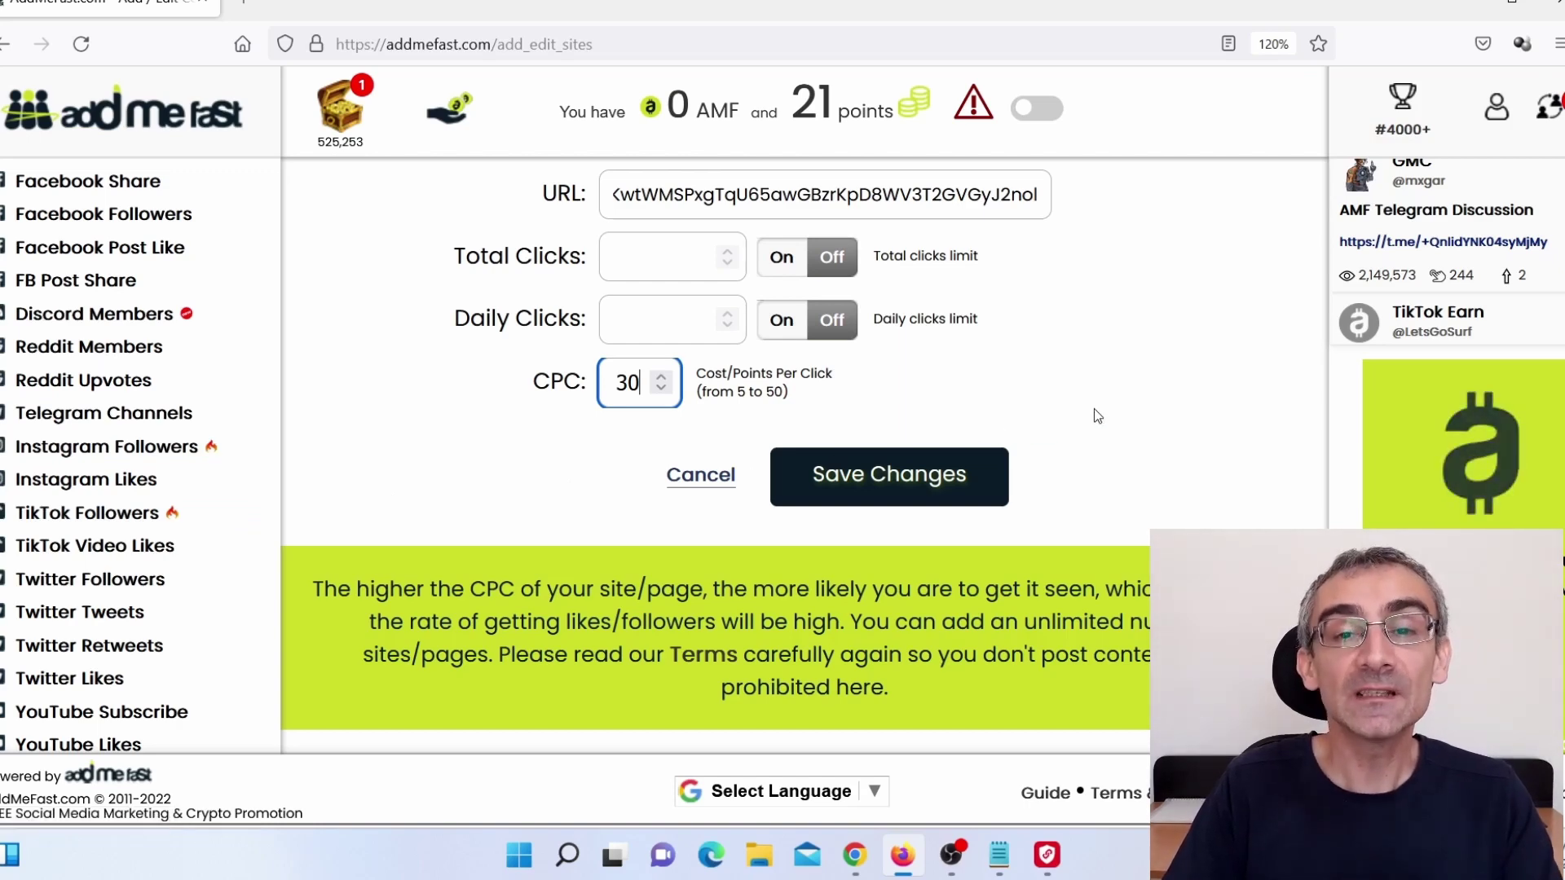
{"action": "left_click", "coordinate": [854, 855]}
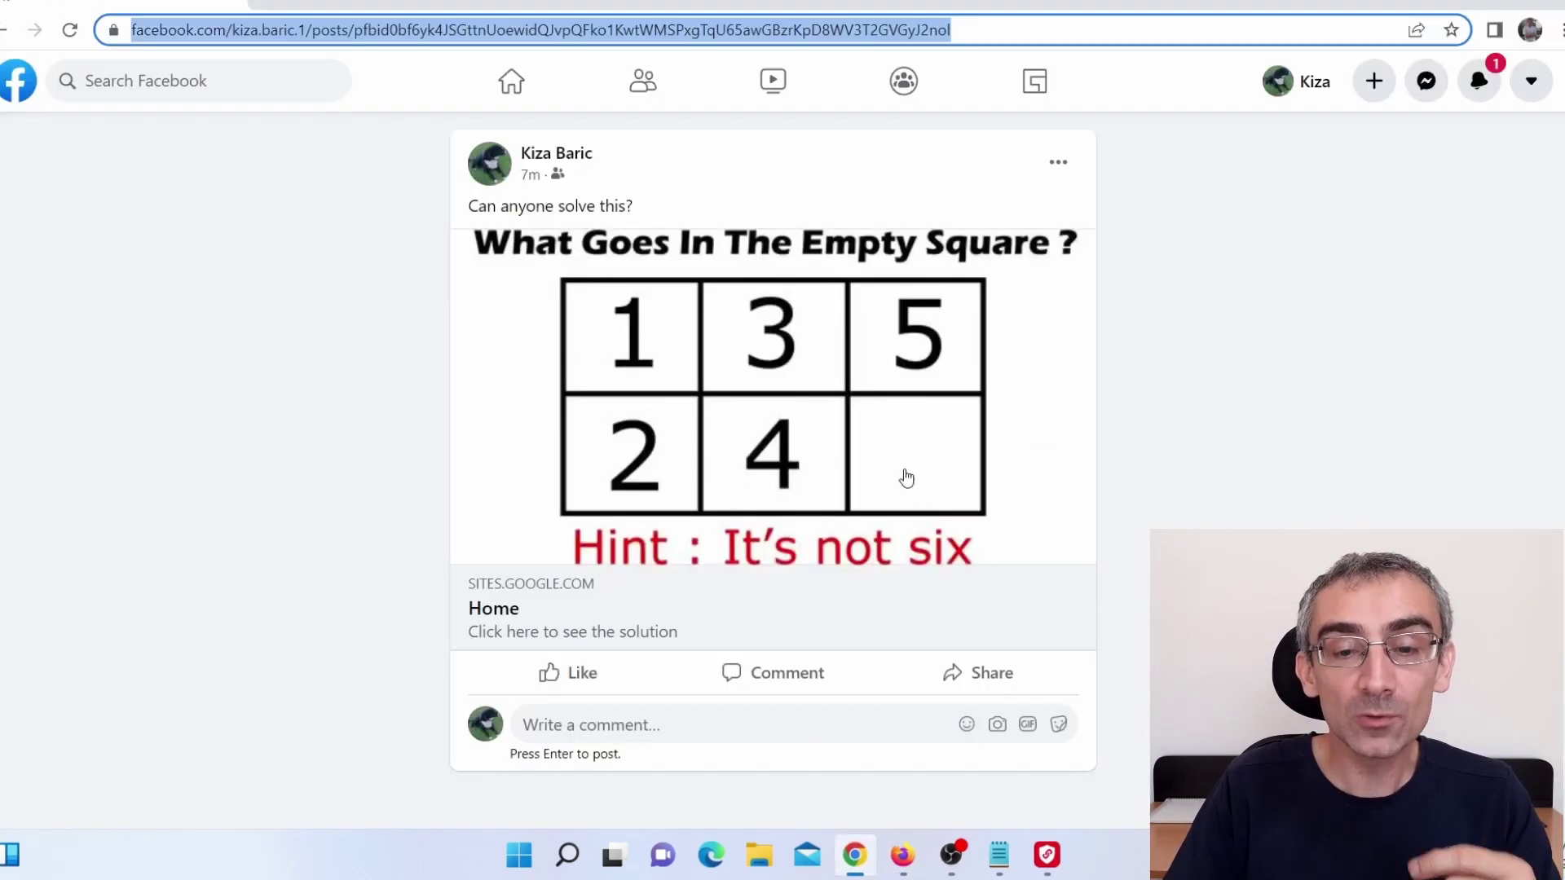